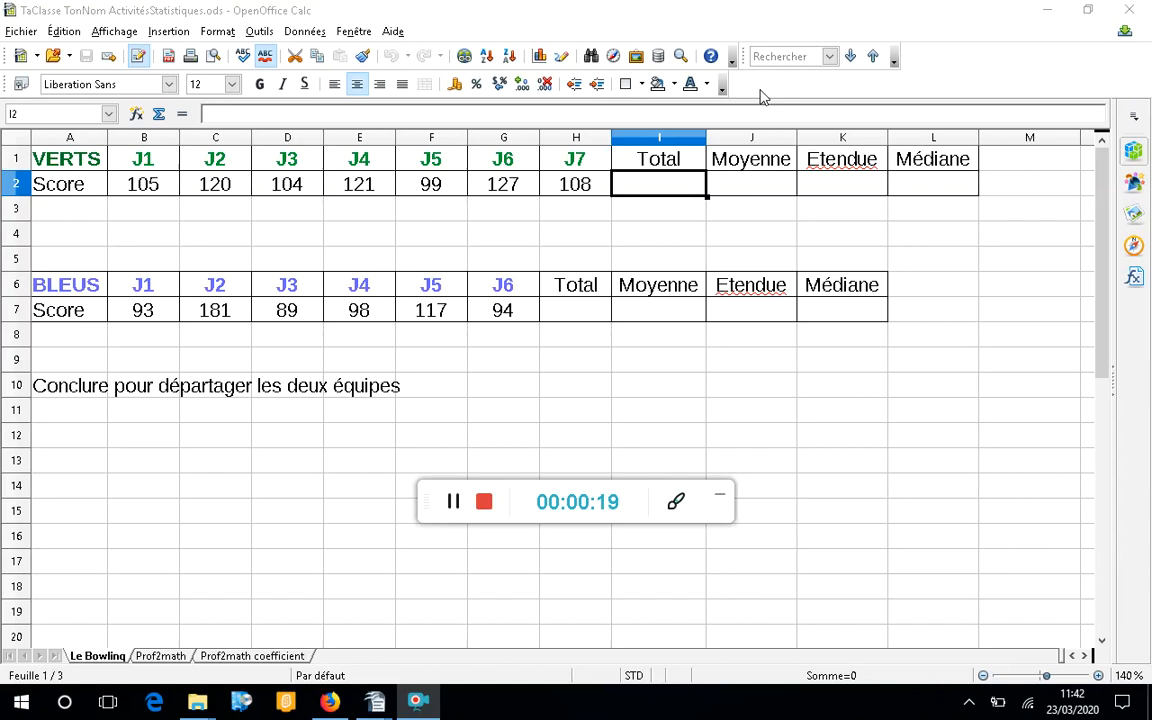
# Compute the VERTS team's total in I2 with =somme(B2:H2).
pyautogui.click(866, 240)
pyautogui.click(659, 186)
pyautogui.write('=s')
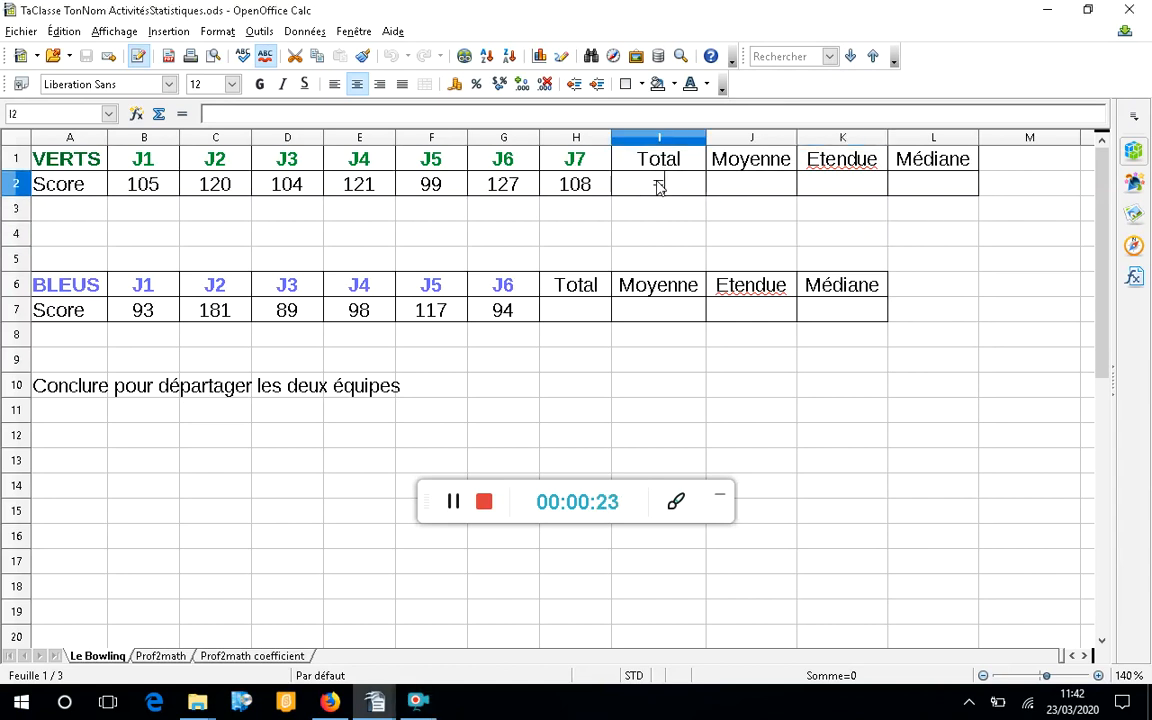
pyautogui.write('omme(')
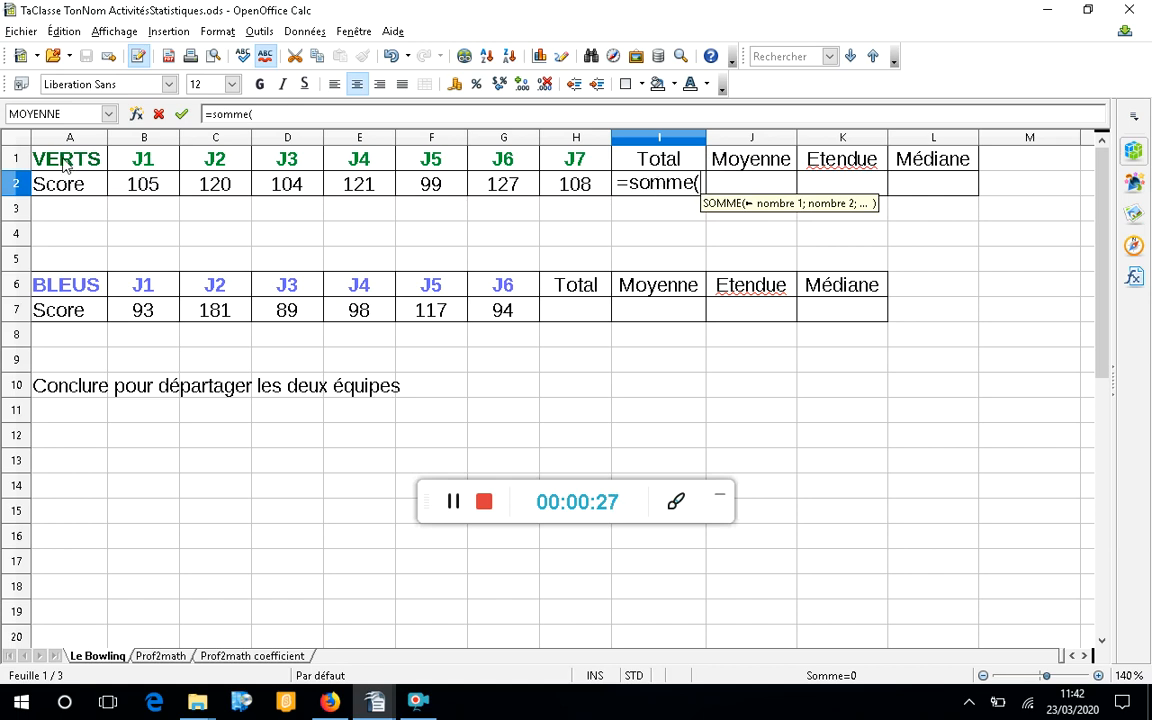
pyautogui.moveTo(146, 186); pyautogui.dragTo(614, 198)
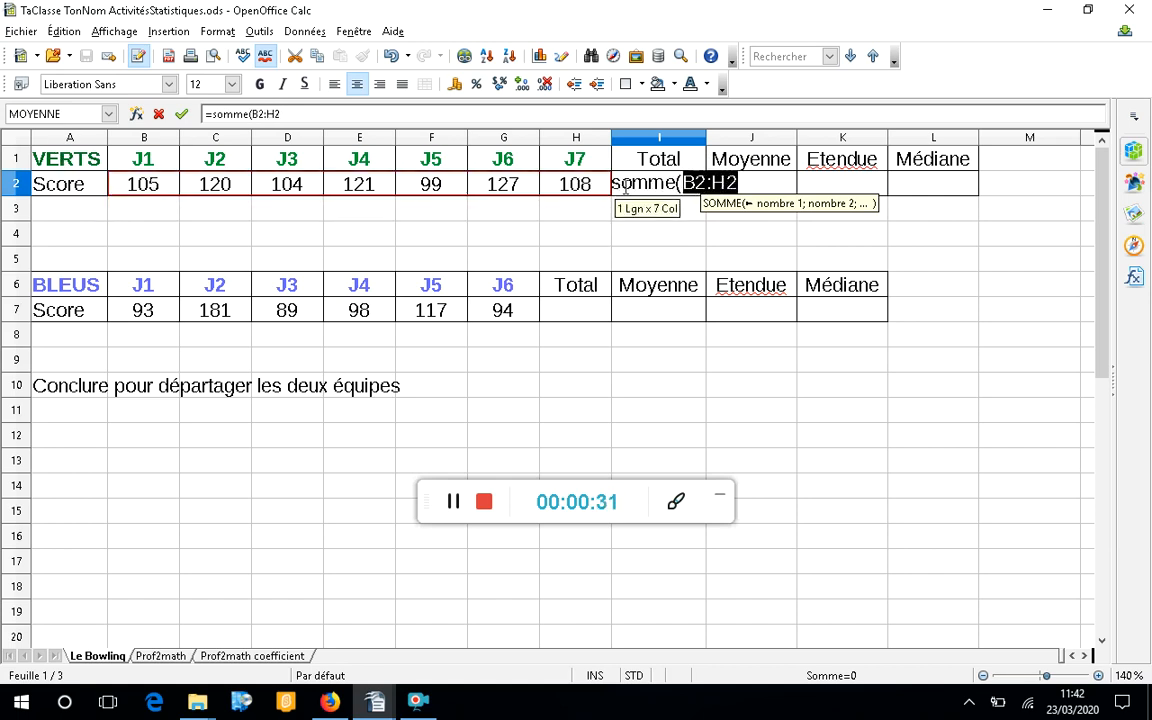
pyautogui.click(588, 116)
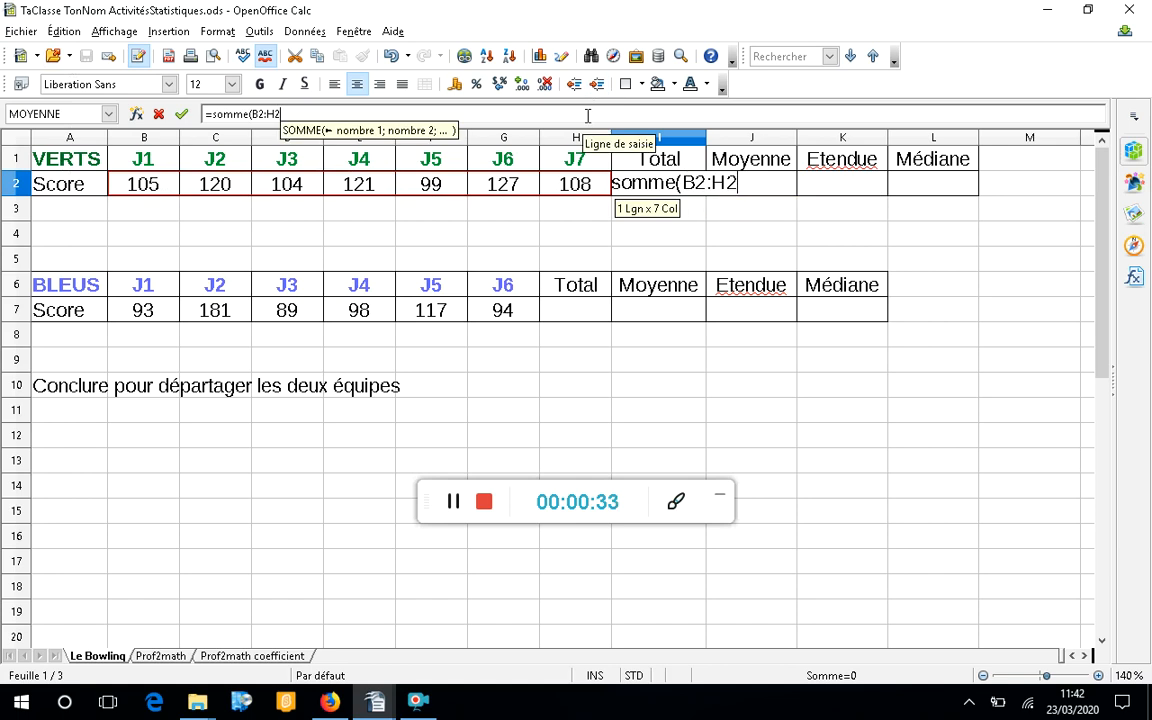
pyautogui.write(')')
pyautogui.press('Return')
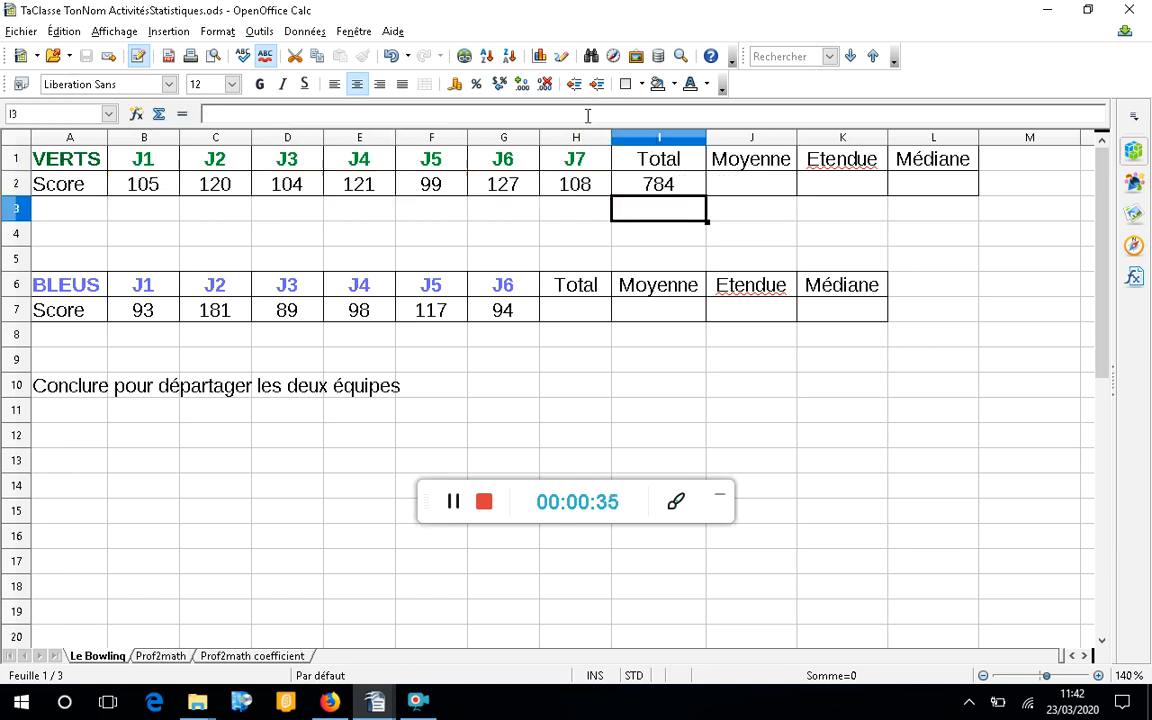
# Compute the VERTS team's average score in J2 with =moyenne(B2:H2).
pyautogui.click(751, 188)
pyautogui.write('=')
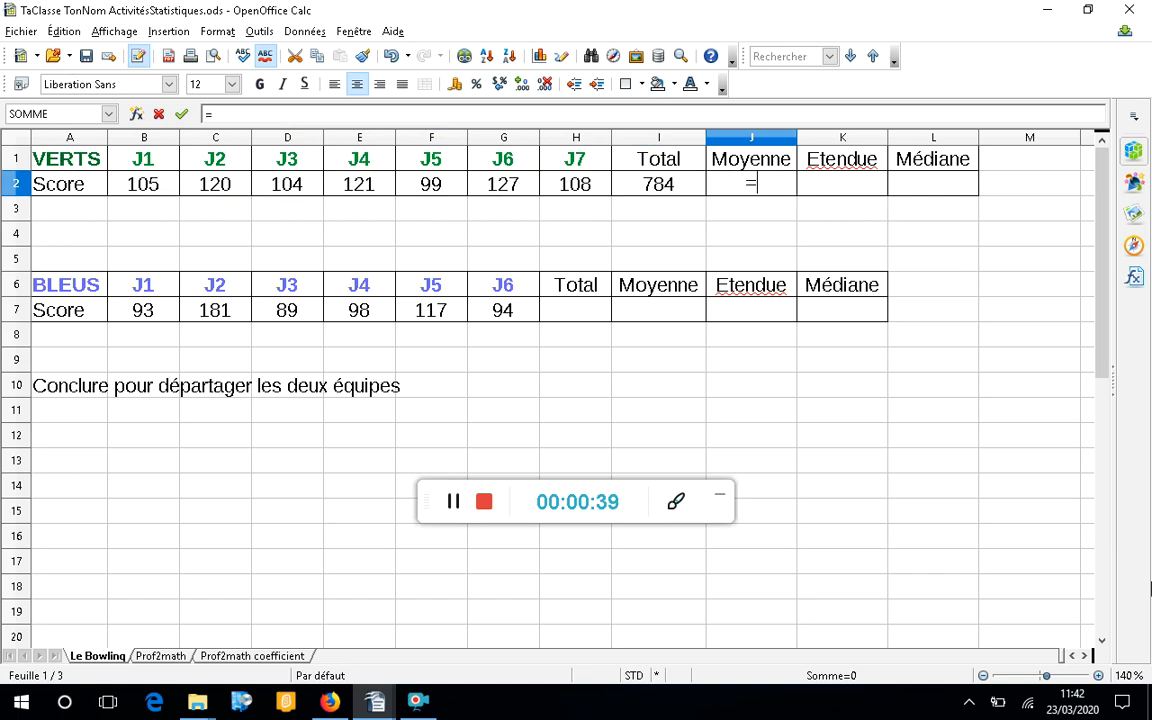
pyautogui.write('m')
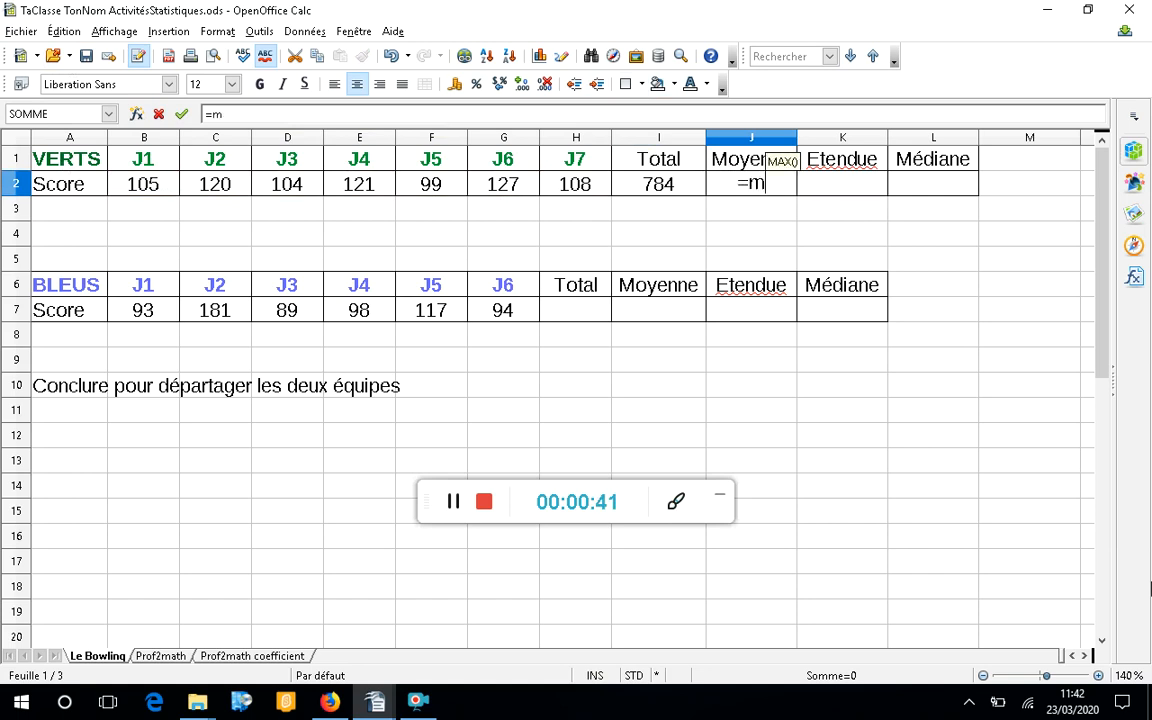
pyautogui.write('oyenne(')
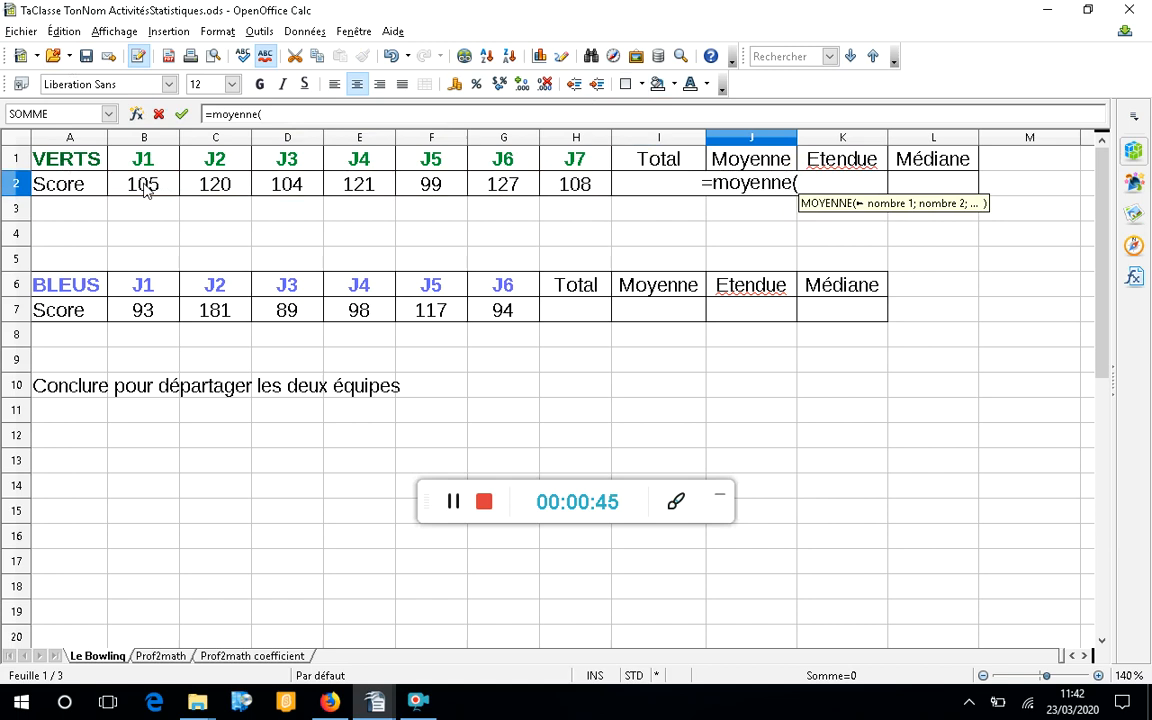
pyautogui.moveTo(143, 184); pyautogui.dragTo(576, 182)
pyautogui.click(541, 112)
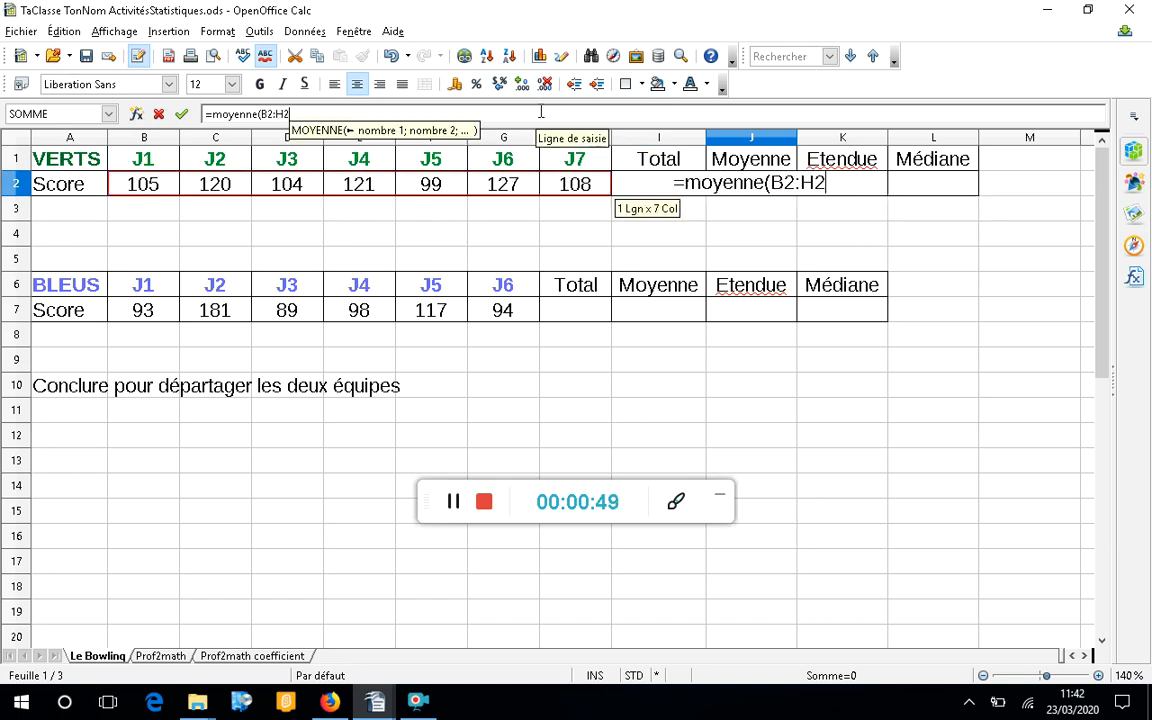
pyautogui.write(')')
pyautogui.press('Return')
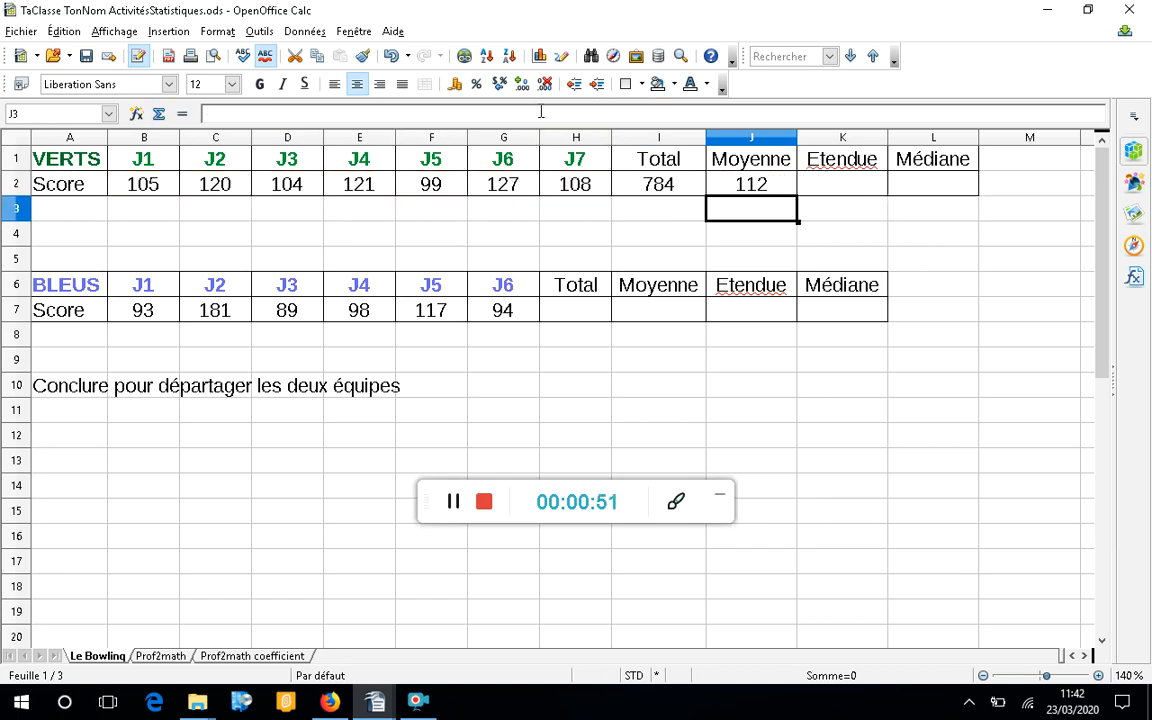
# Compute the VERTS team's Etendue in K2 with =max(B2:I2)-min(B2:I2).
pyautogui.click(876, 192)
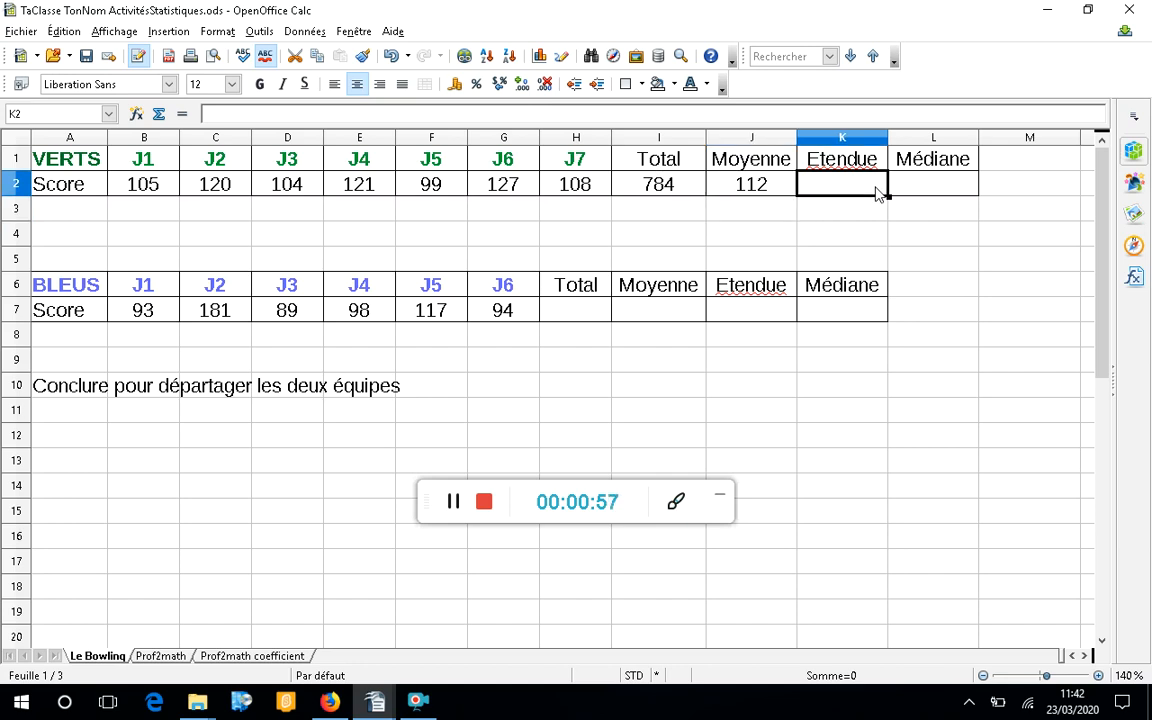
pyautogui.write('=max')
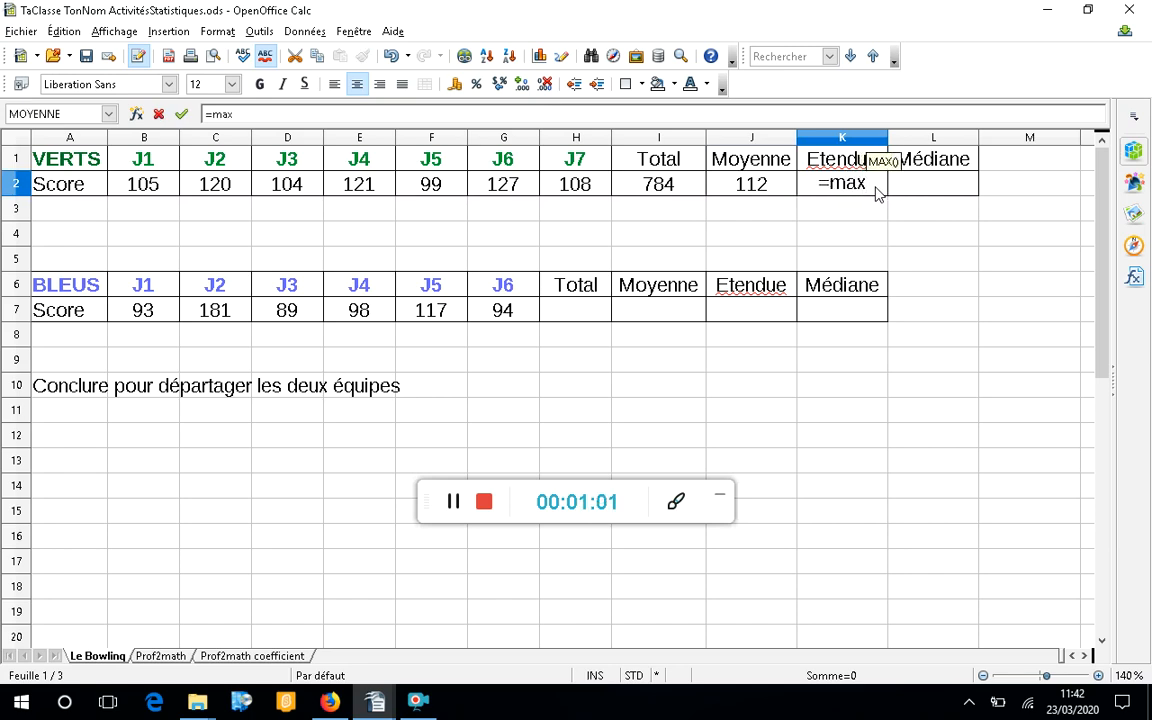
pyautogui.write('(')
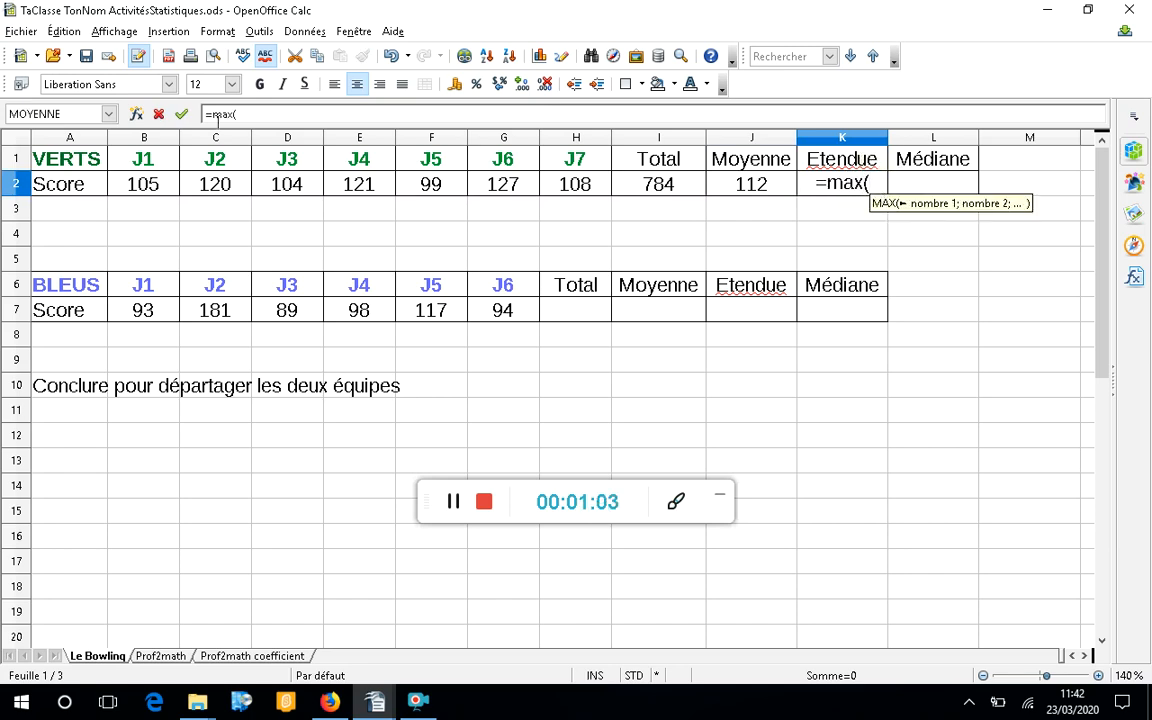
pyautogui.moveTo(147, 184); pyautogui.dragTo(665, 190)
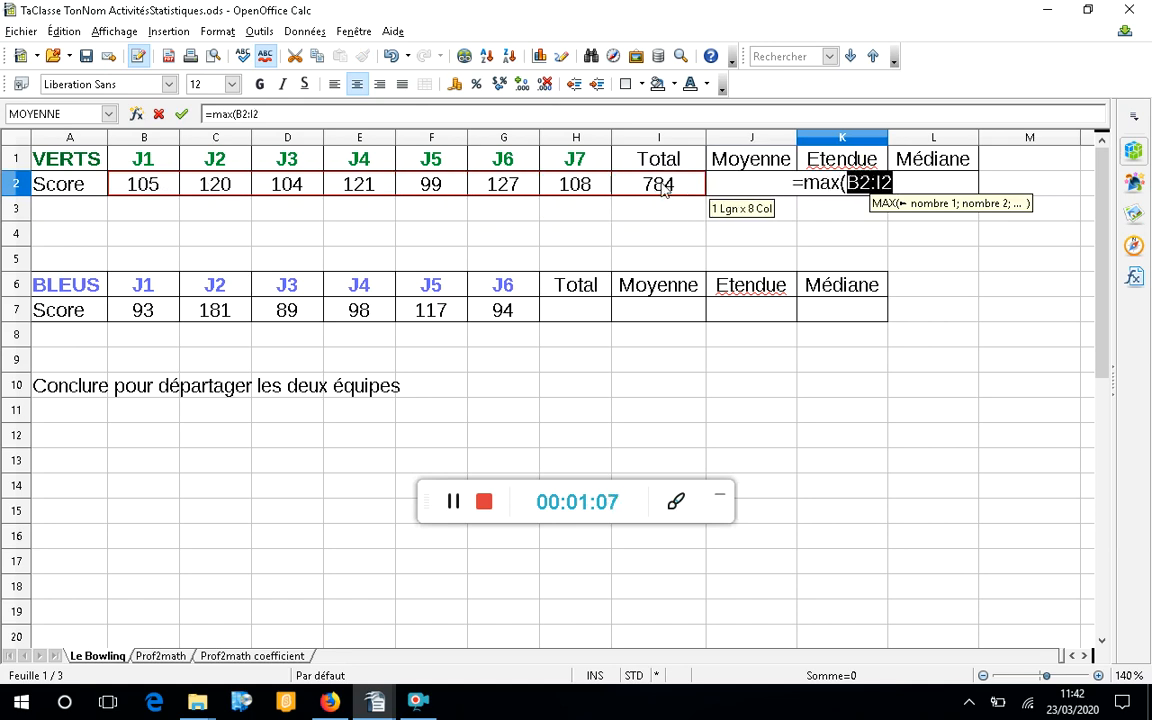
pyautogui.click(416, 110)
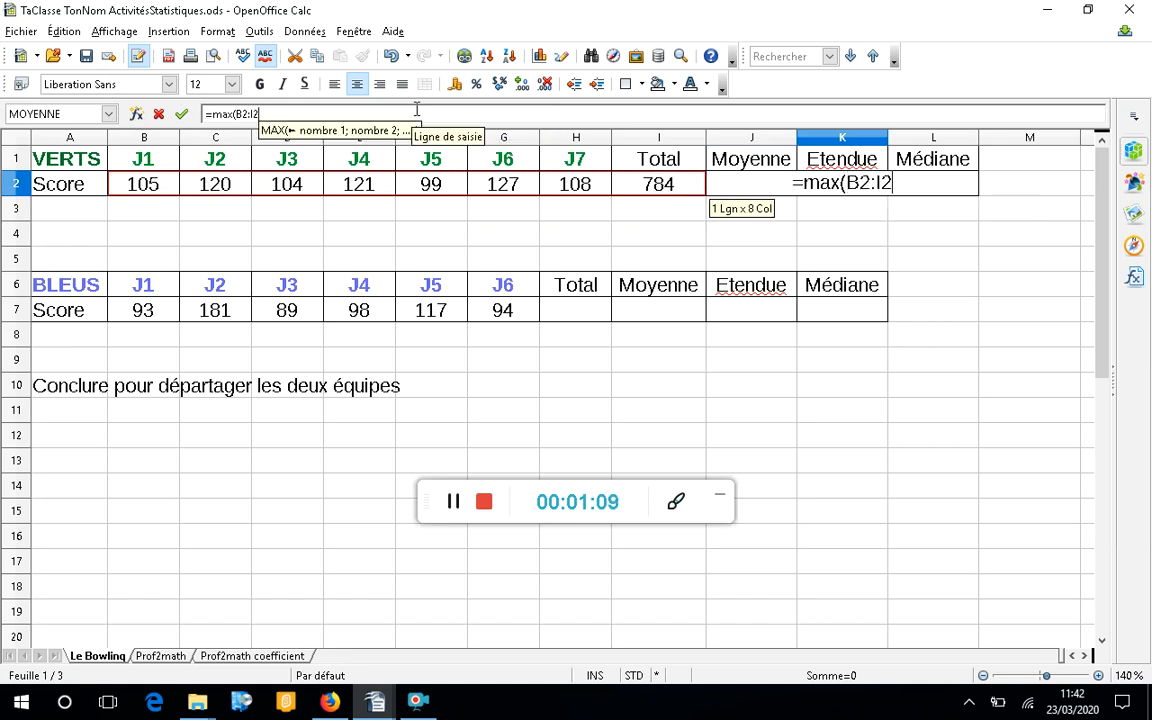
pyautogui.write(')')
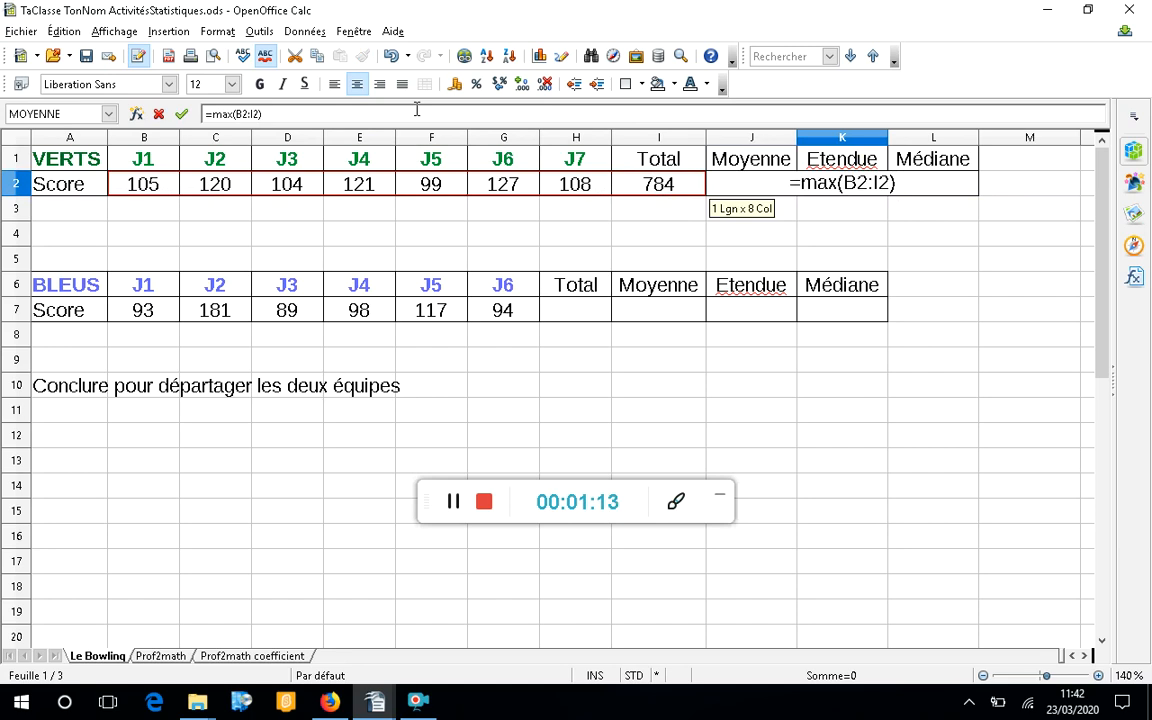
pyautogui.write('-')
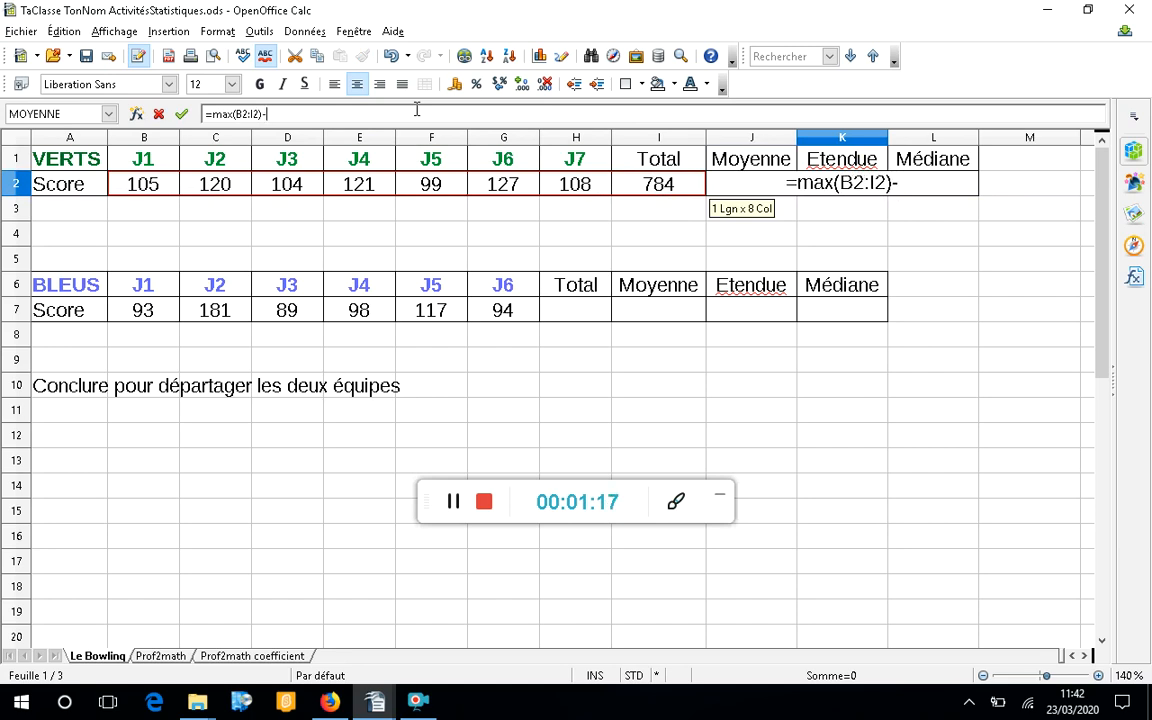
pyautogui.write('min(')
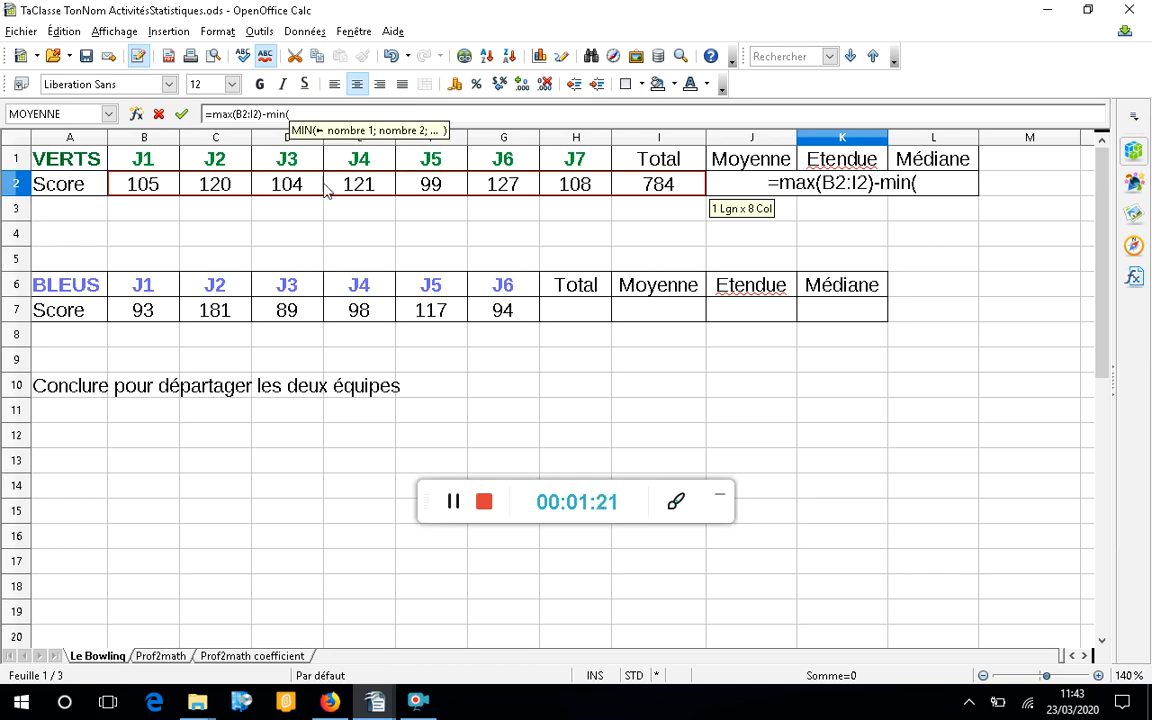
pyautogui.moveTo(147, 185); pyautogui.dragTo(655, 177)
pyautogui.click(546, 118)
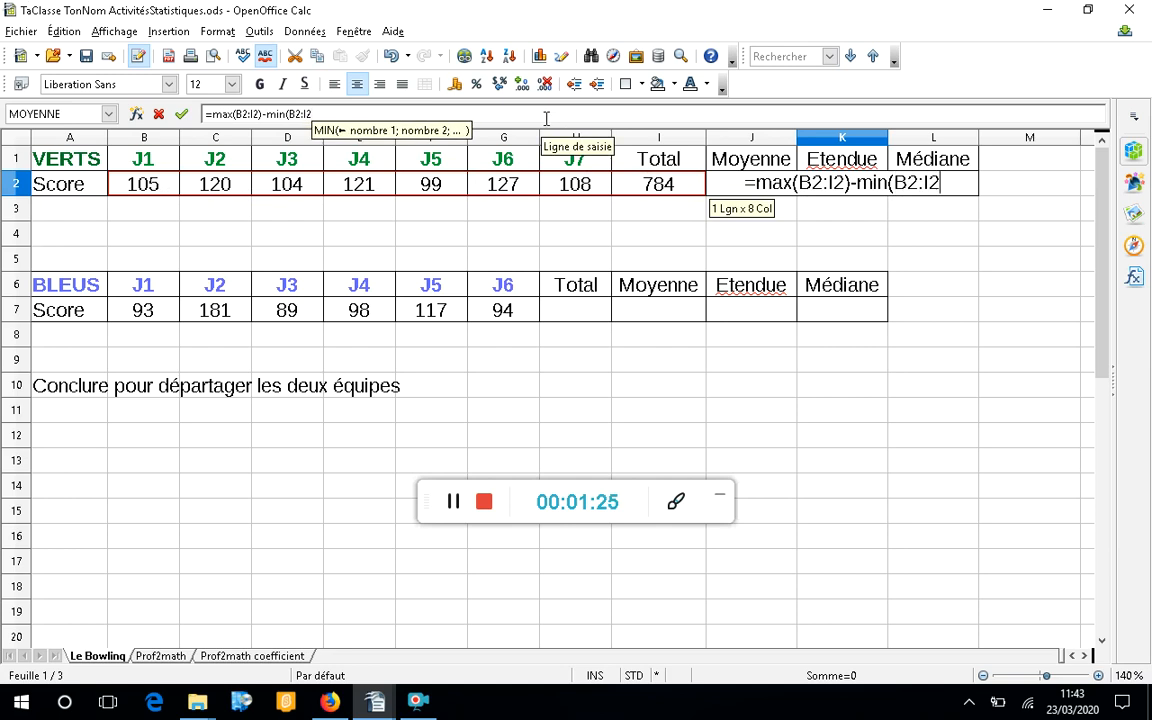
pyautogui.write(')')
pyautogui.press('Return')
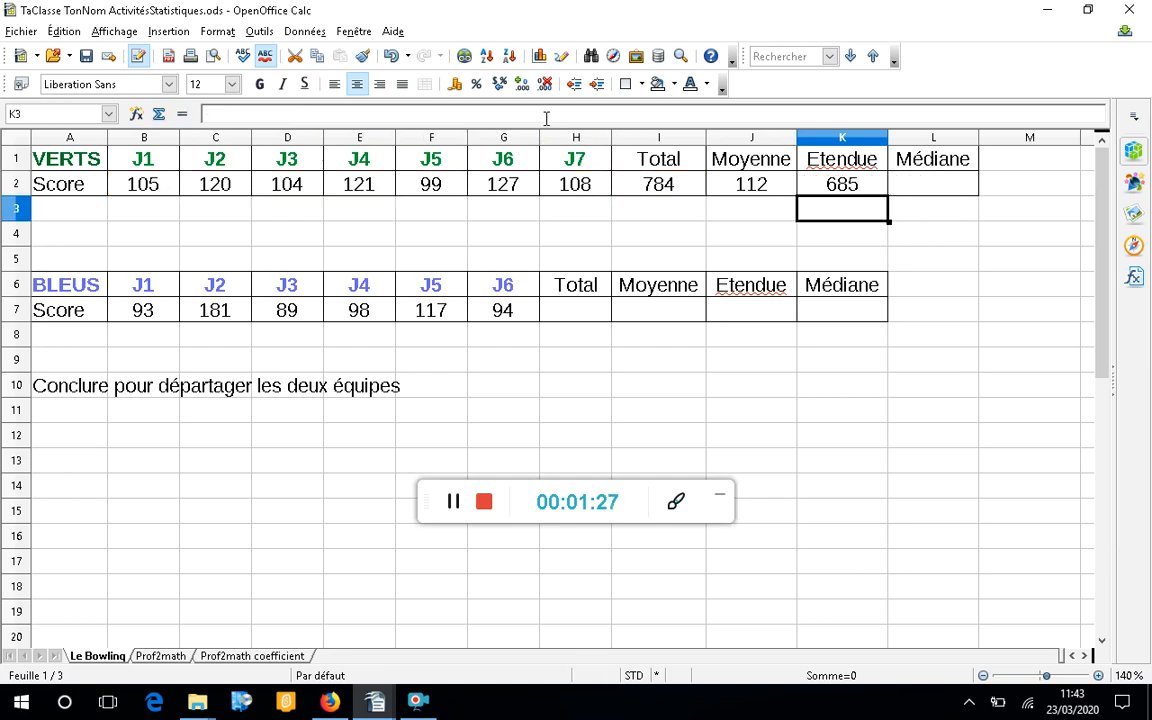
# Compute the VERTS team's Médiane in L2 with the mediane function over the row 2 values starting at B2.
pyautogui.press('Up')
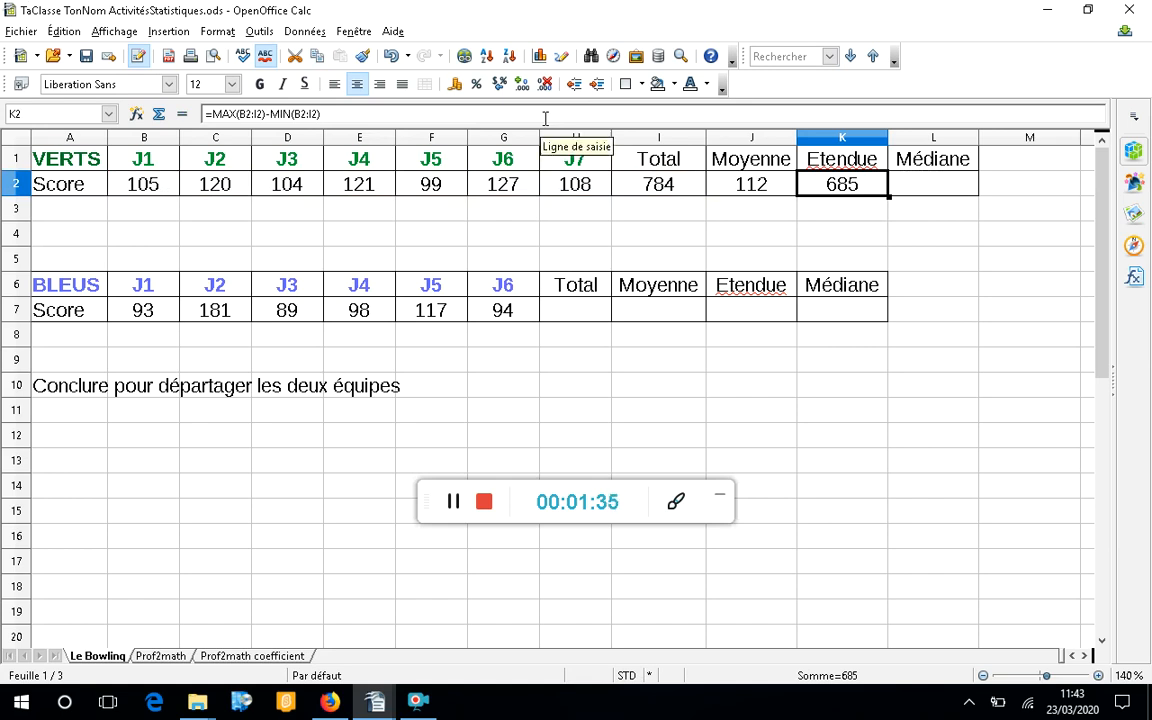
pyautogui.press('Right')
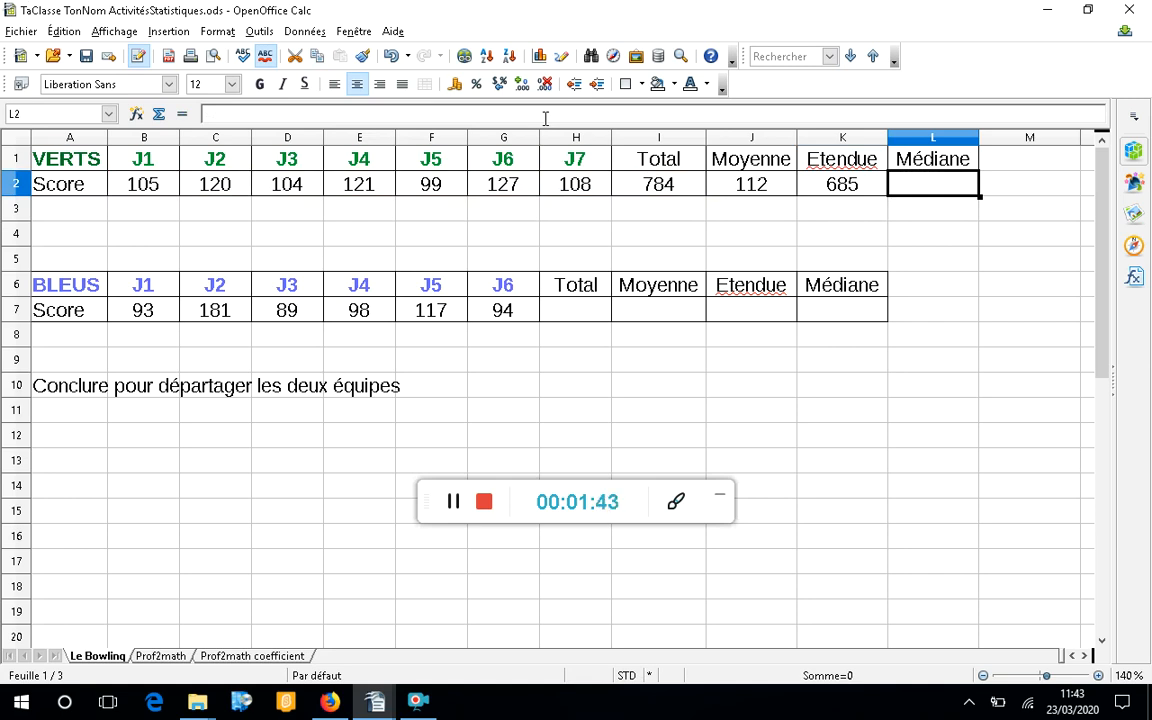
pyautogui.write('=me')
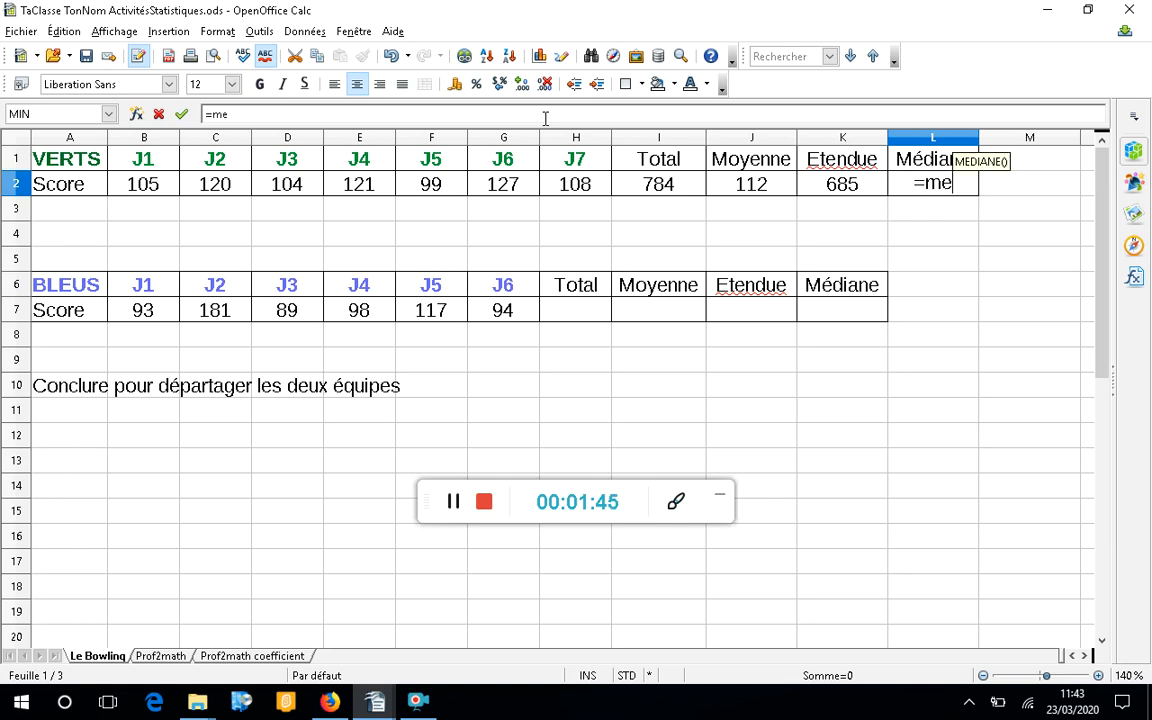
pyautogui.write('diane(')
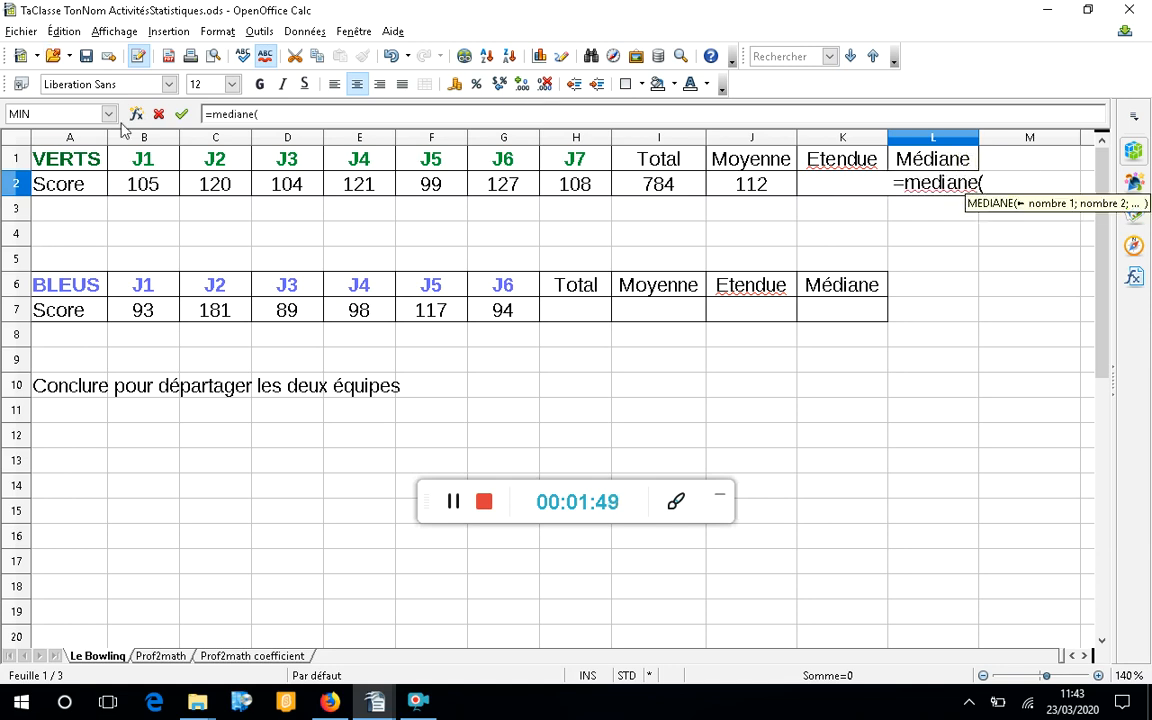
pyautogui.moveTo(163, 200); pyautogui.dragTo(650, 112)
pyautogui.write(')')
pyautogui.press('Return')
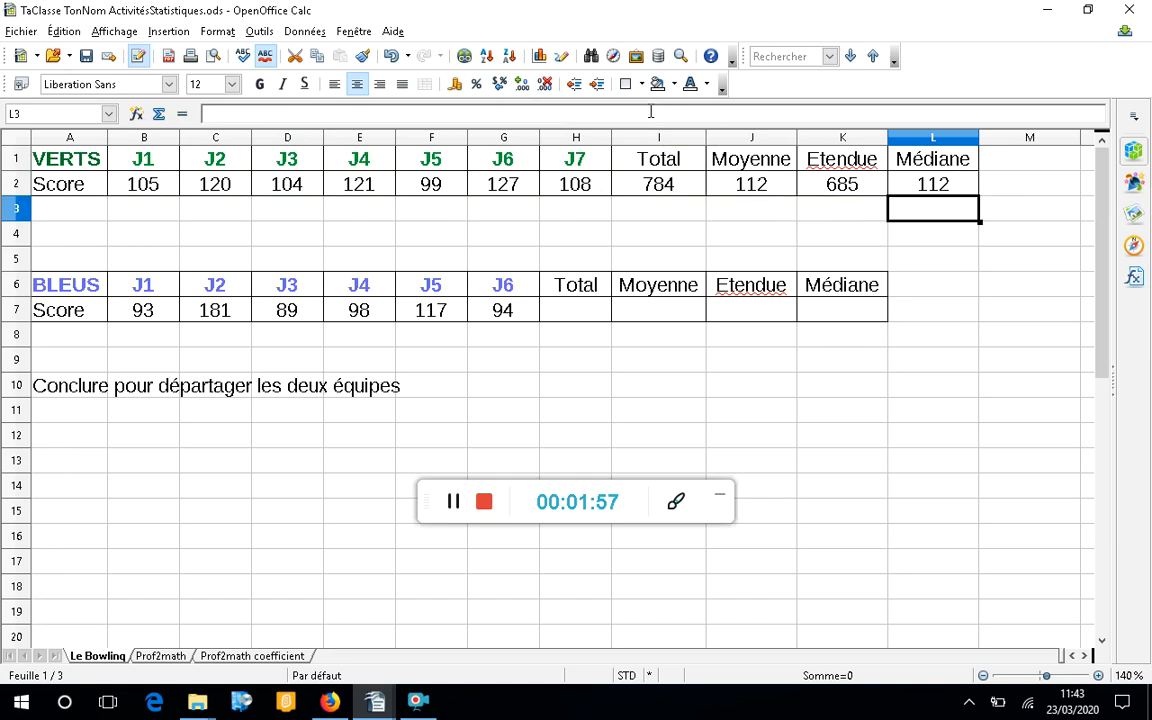
pyautogui.click(563, 310)
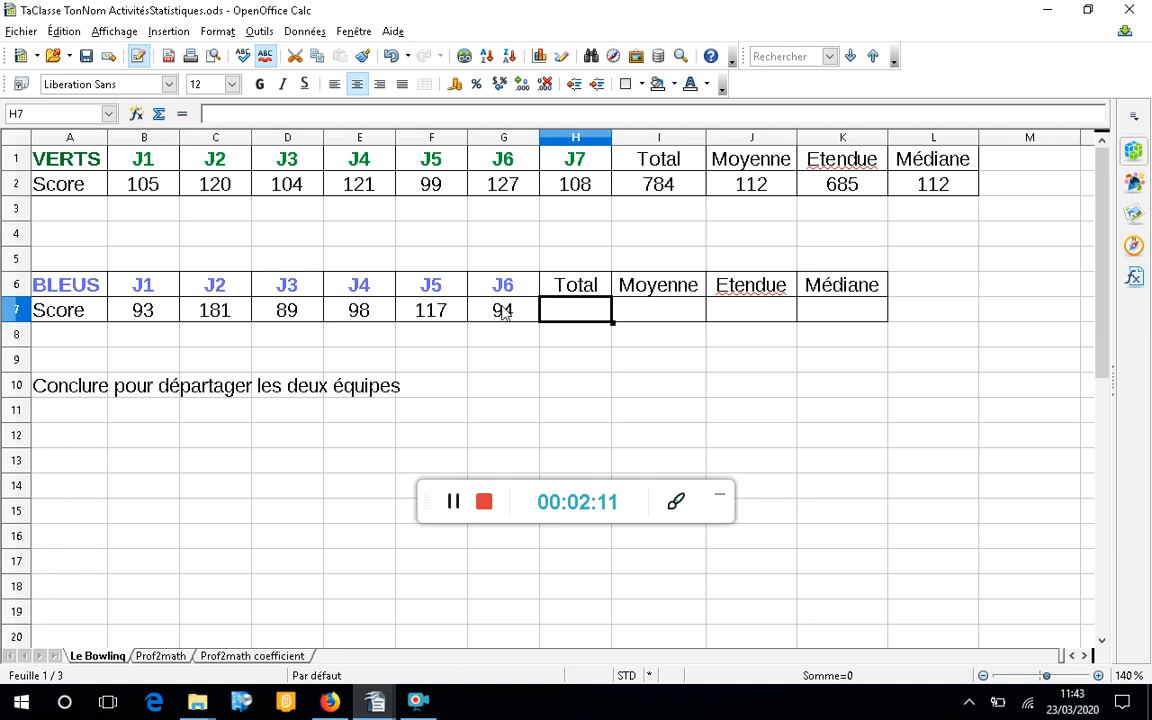
pyautogui.click(697, 312)
pyautogui.click(779, 309)
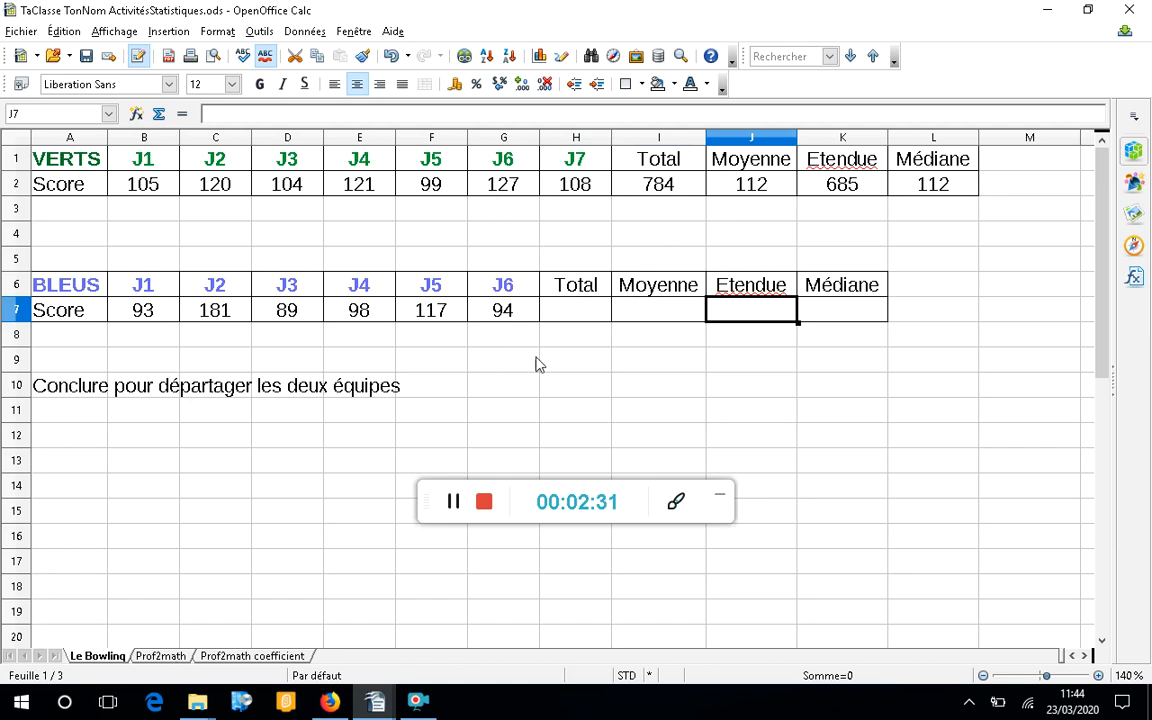
# On the Prof2math sheet, enter =moyenne(B2:F2) in G2 and fill the formula down the Moyenne column through G10.
pyautogui.click(161, 658)
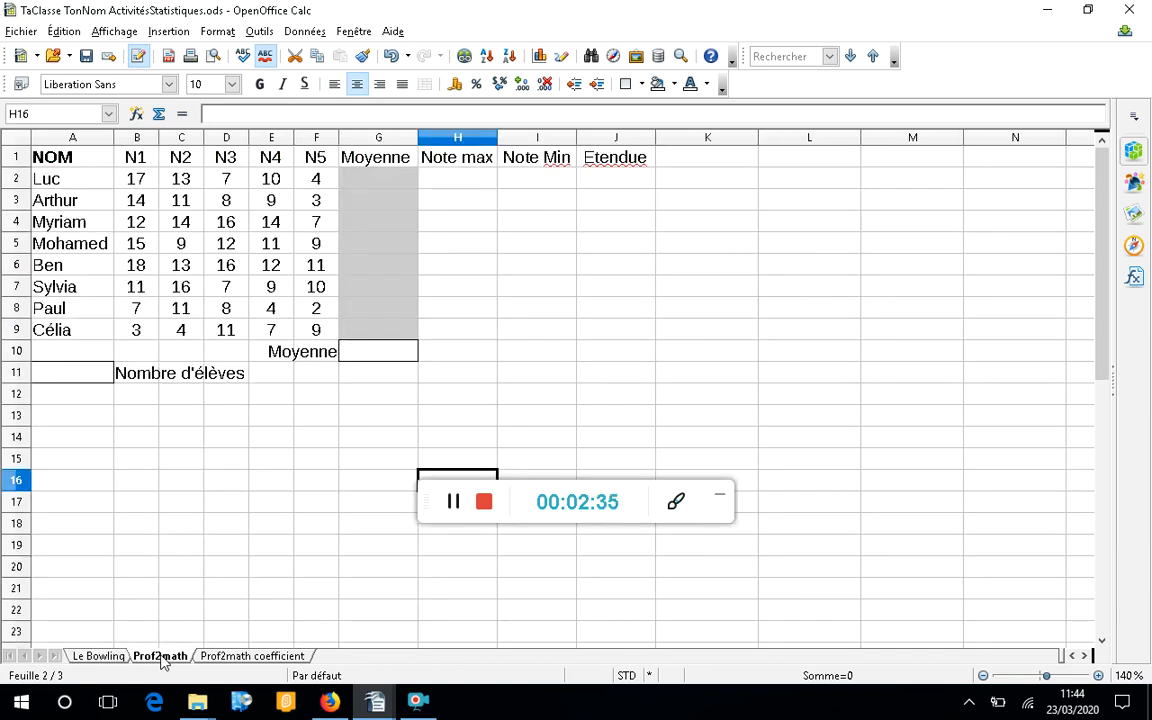
pyautogui.click(403, 177)
pyautogui.write('=m')
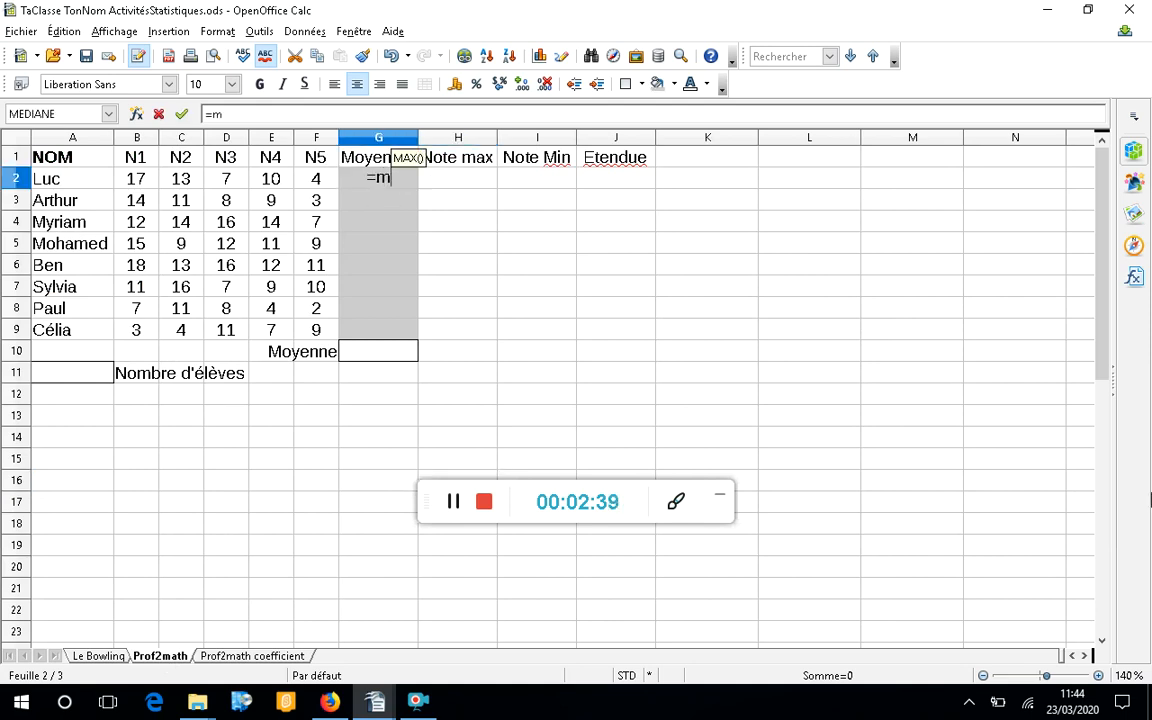
pyautogui.write('oyenne(')
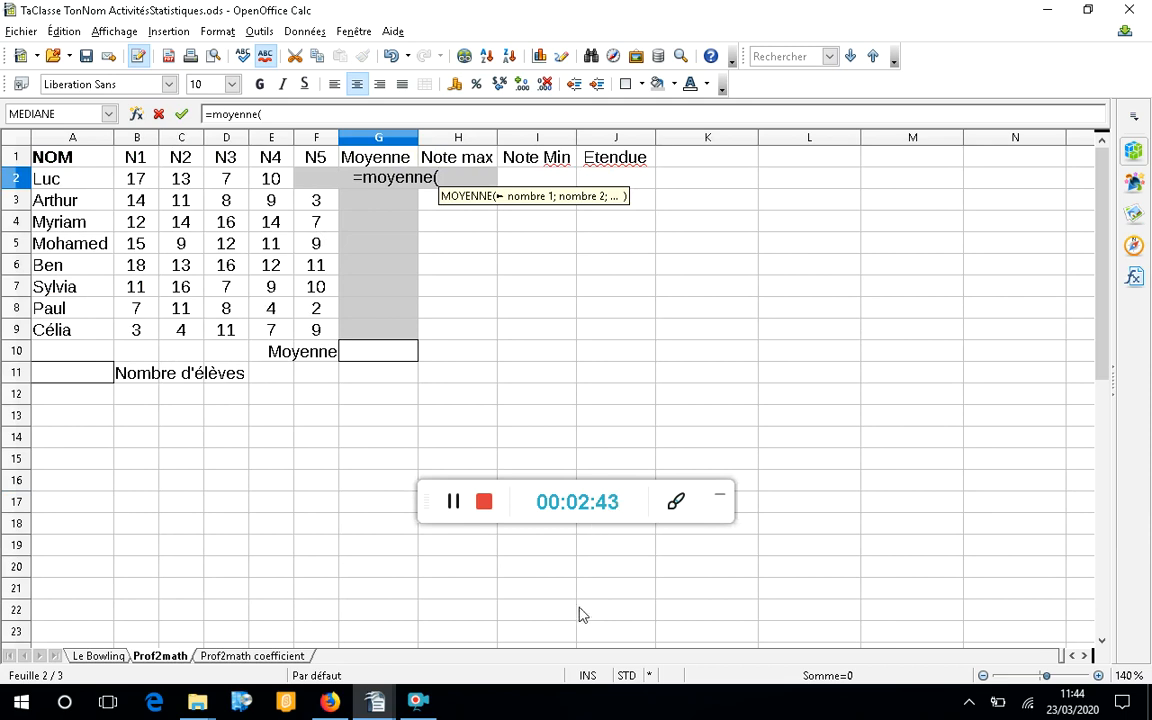
pyautogui.moveTo(140, 175); pyautogui.dragTo(306, 183)
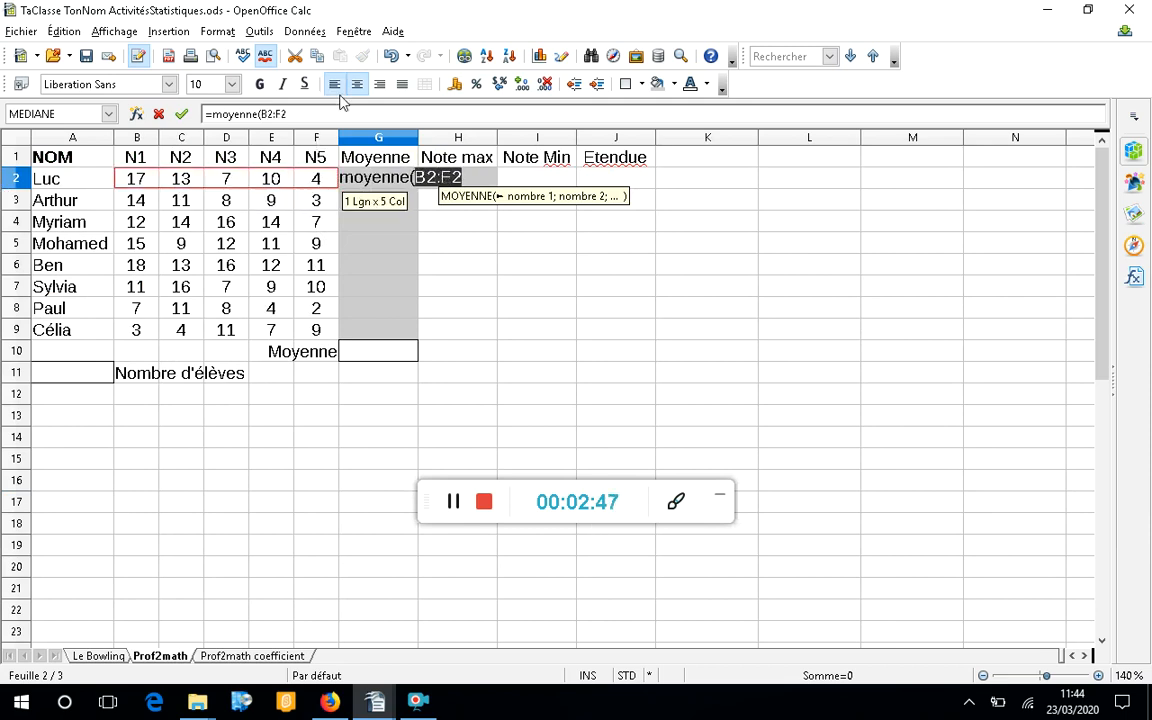
pyautogui.click(331, 114)
pyautogui.write(')')
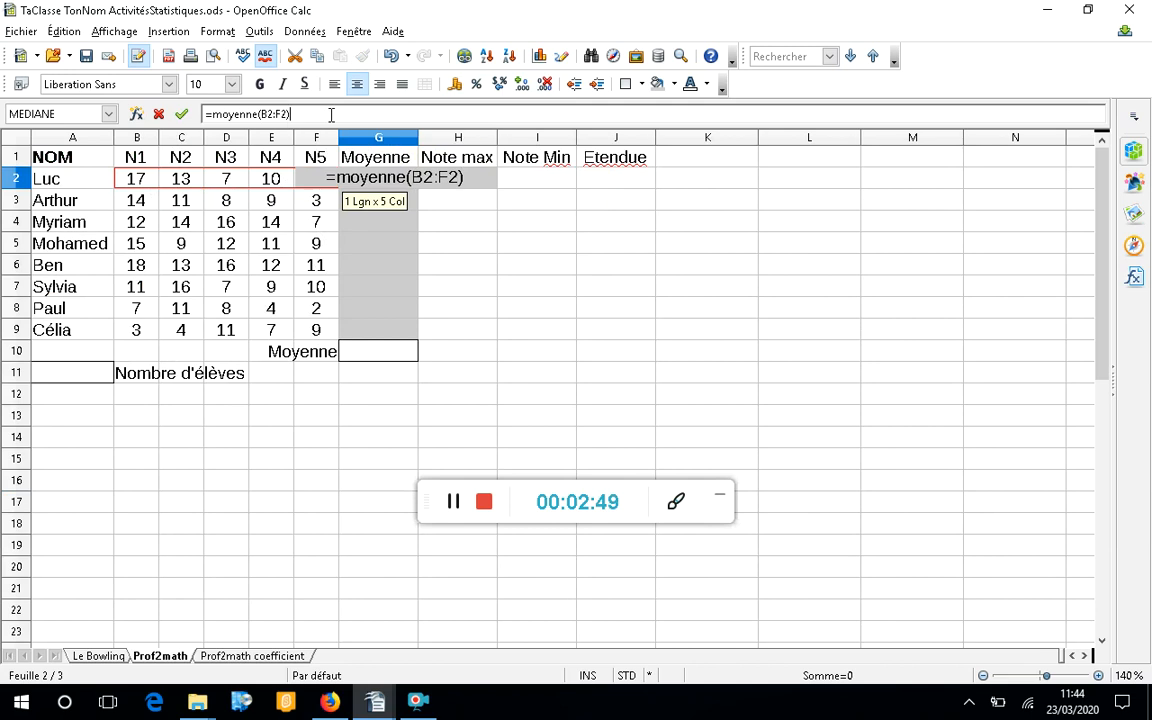
pyautogui.press('Return')
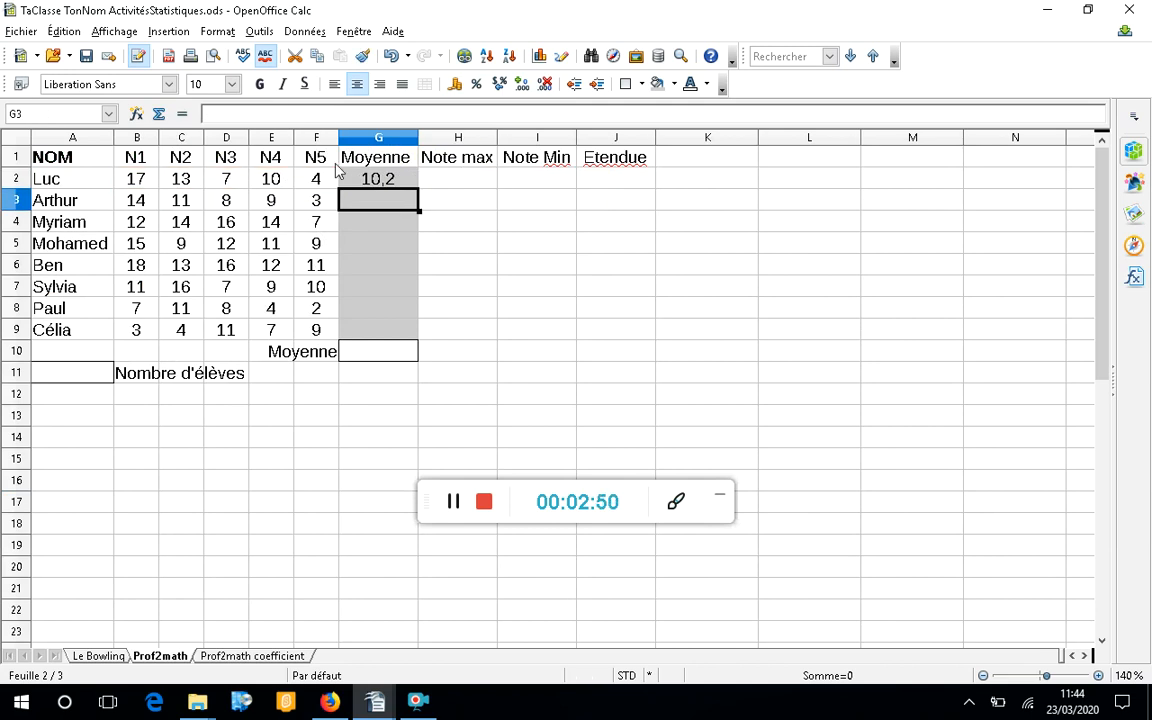
pyautogui.click(408, 183)
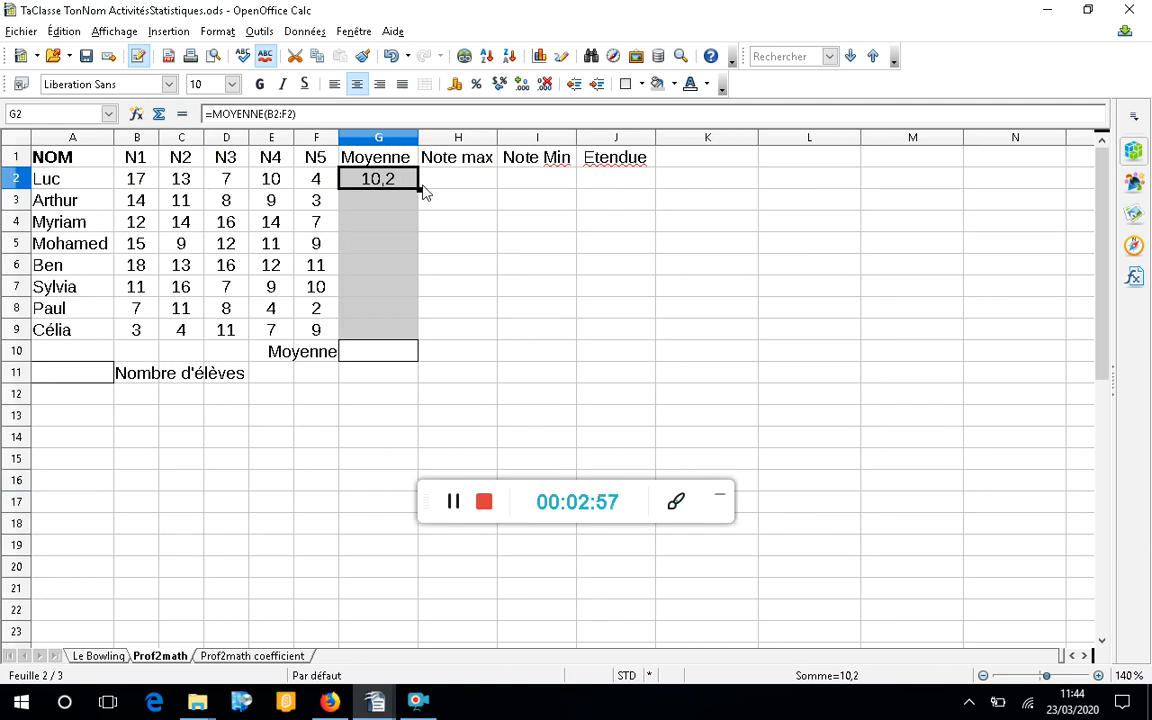
pyautogui.moveTo(419, 190); pyautogui.dragTo(410, 351)
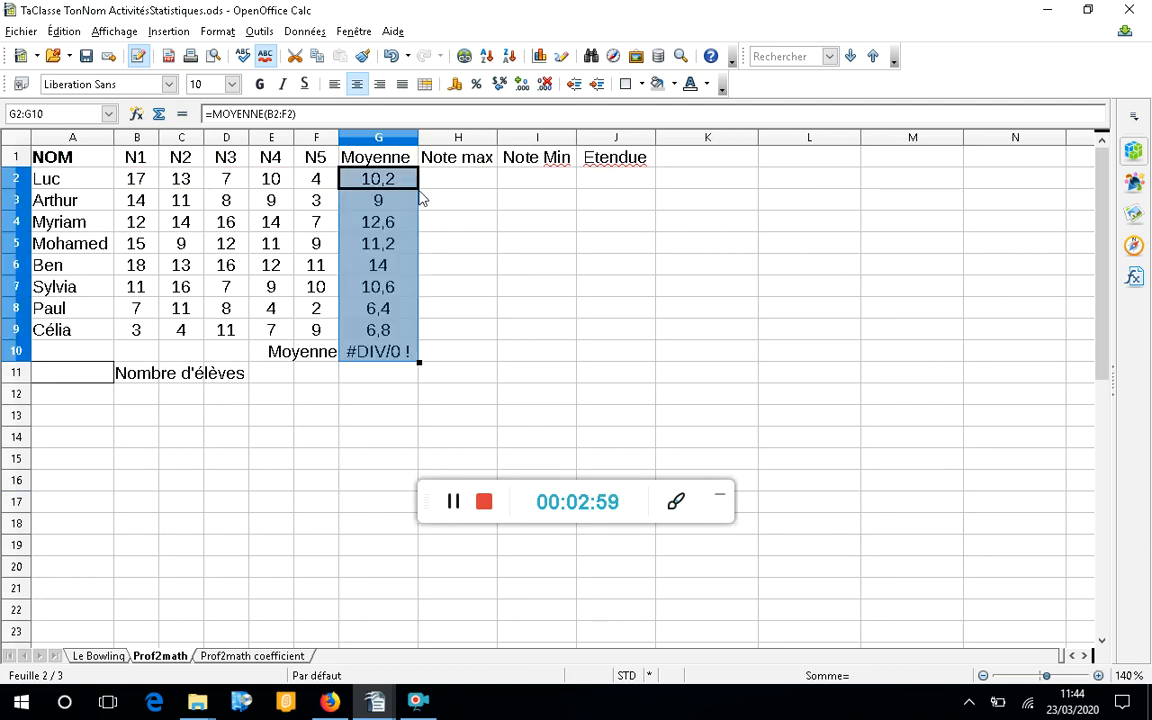
# Clear the copied average formula from G10 in the Moyenne row.
pyautogui.click(467, 350)
pyautogui.press('Left')
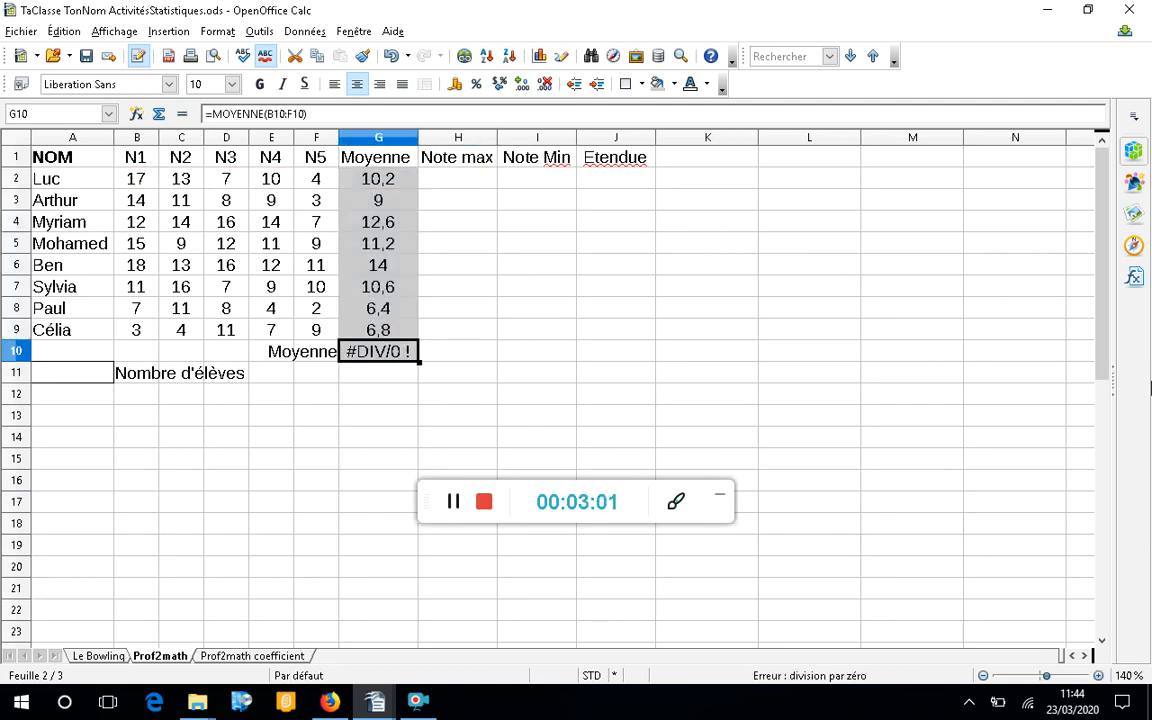
pyautogui.press('BackSpace')
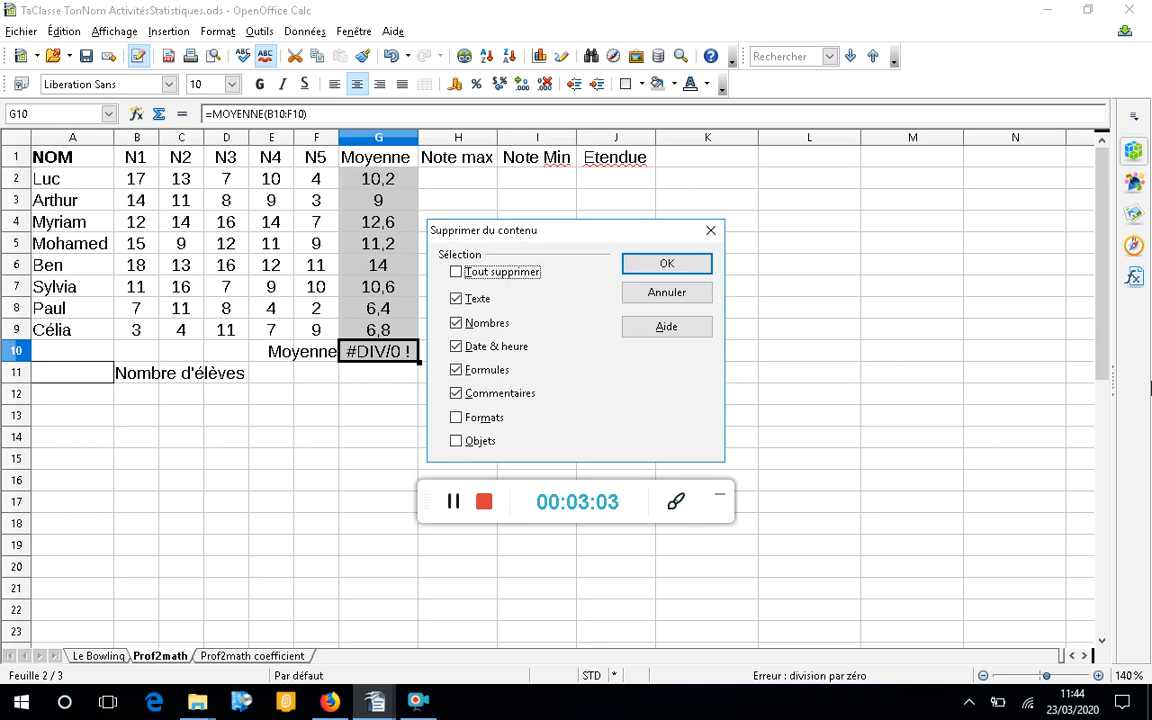
pyautogui.press('Return')
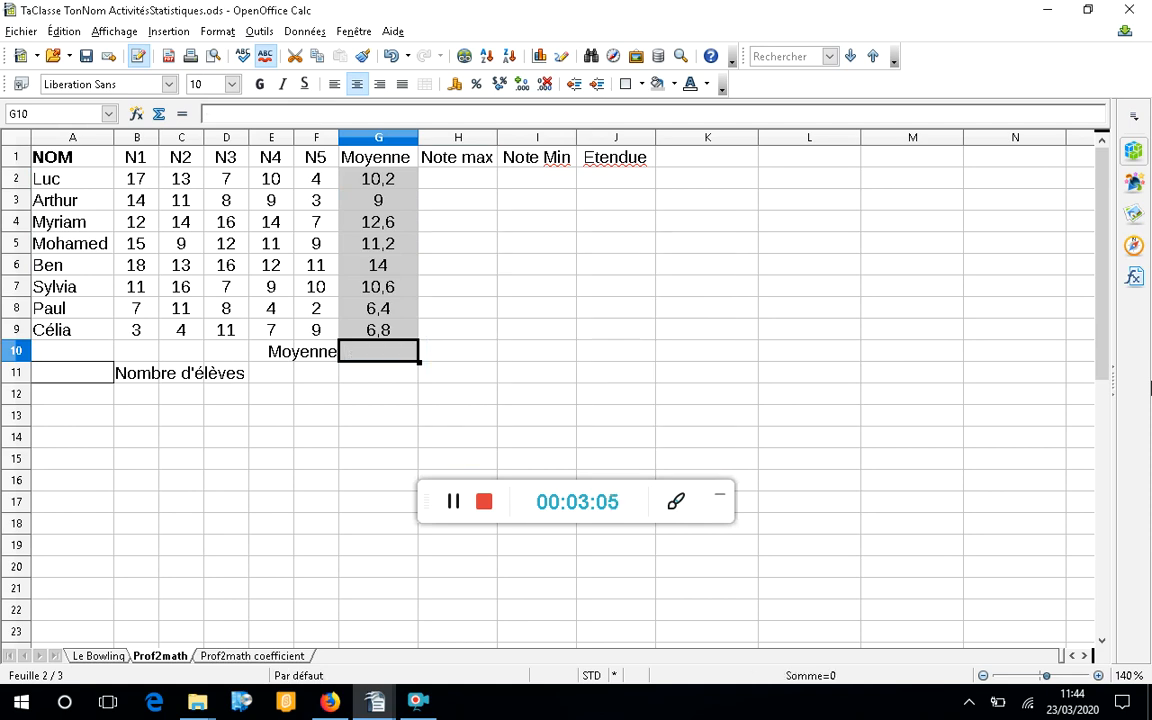
# Compute the class average in G10 with the moyenne function over the student averages G2:G9.
pyautogui.write('=')
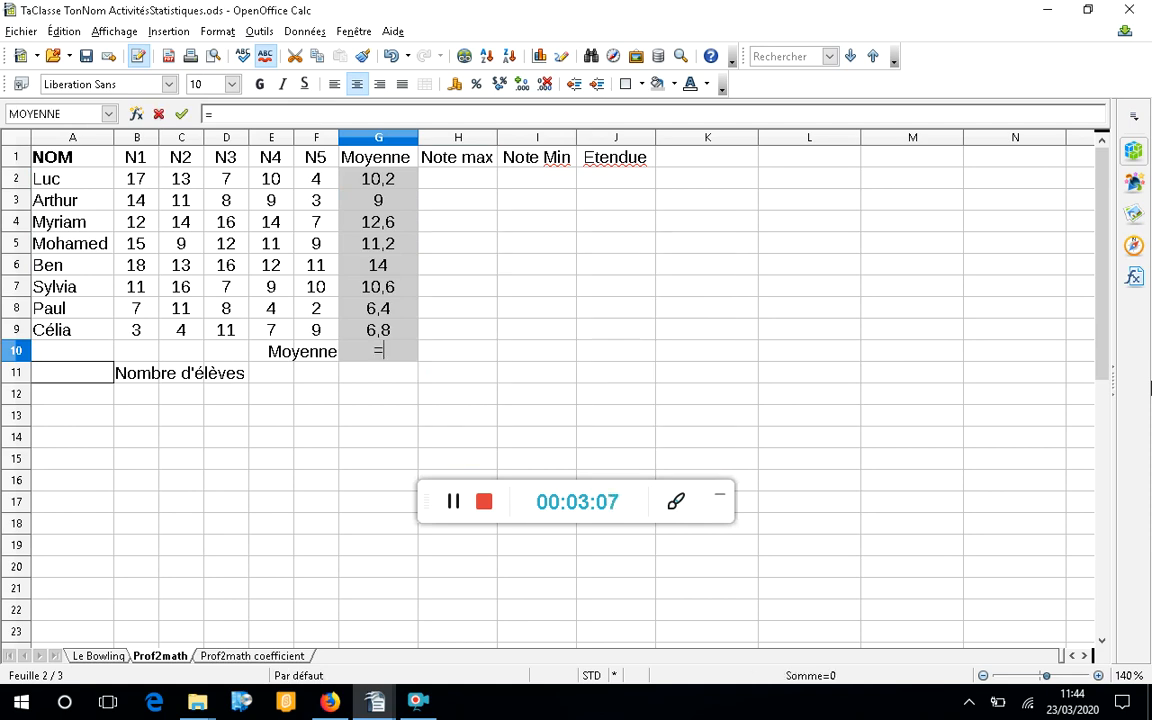
pyautogui.write('moyenne(')
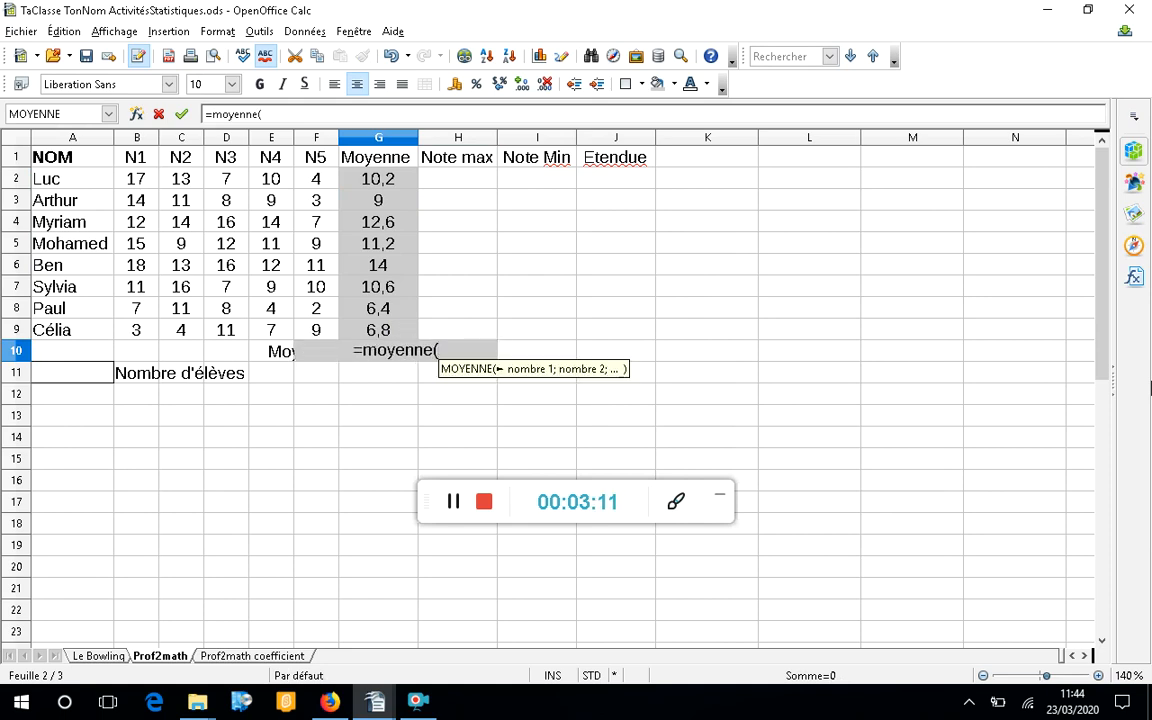
pyautogui.click(372, 180)
pyautogui.moveTo(372, 180); pyautogui.dragTo(376, 340)
pyautogui.press('Return')
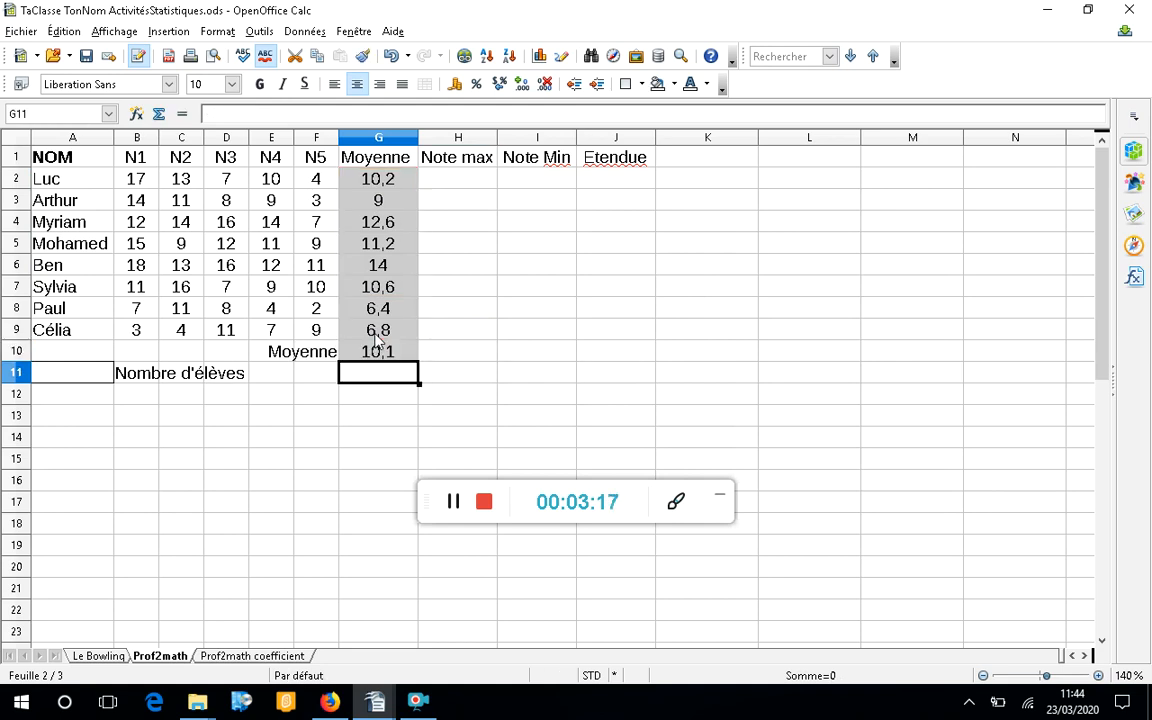
# Count the students for Nombre d'élèves in A11 with =nbval(A2:A9).
pyautogui.click(88, 372)
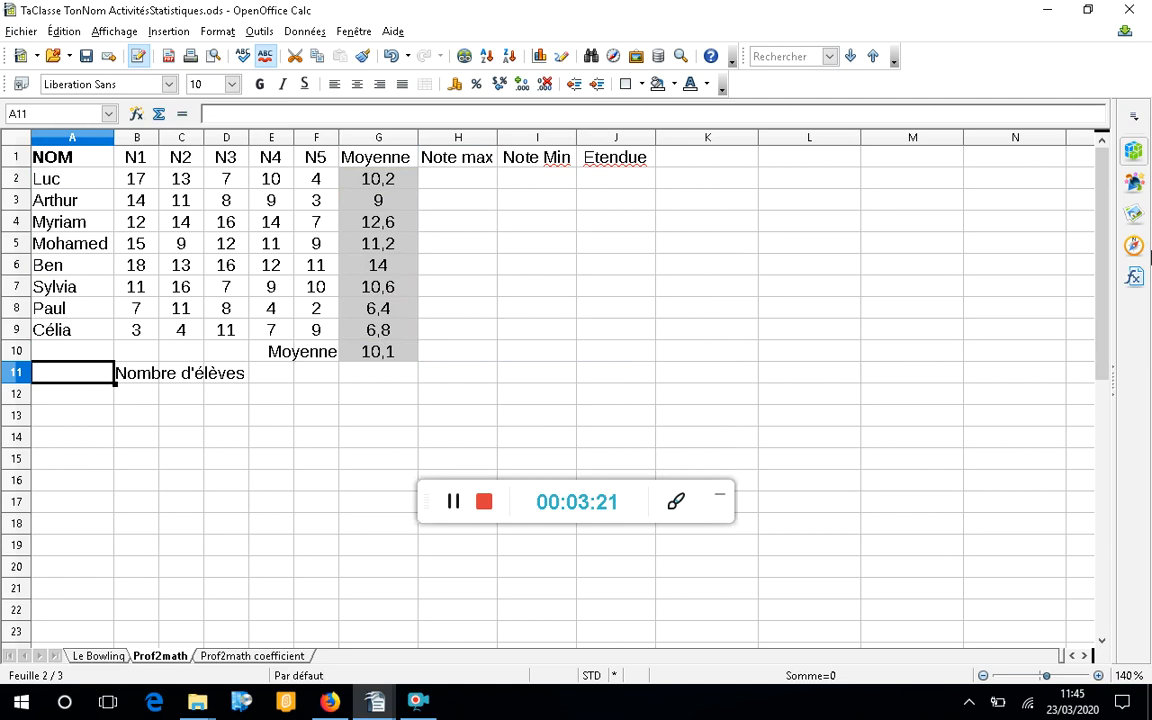
pyautogui.write('=nbval(')
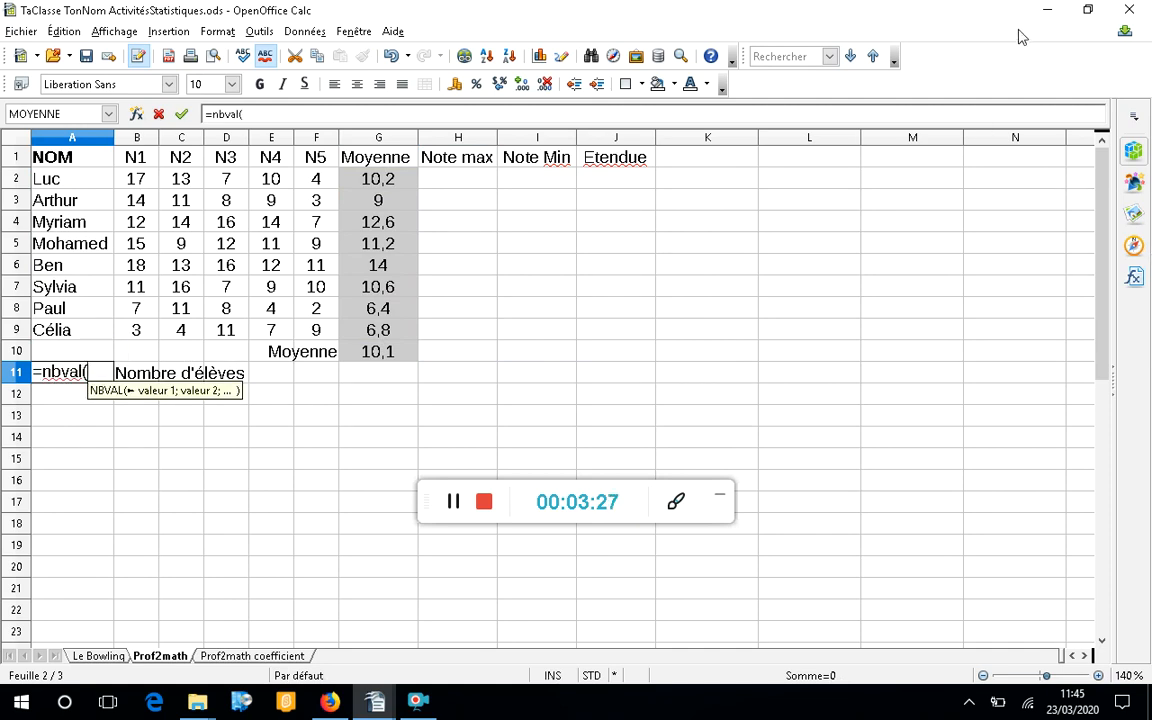
pyautogui.moveTo(93, 188); pyautogui.dragTo(69, 334)
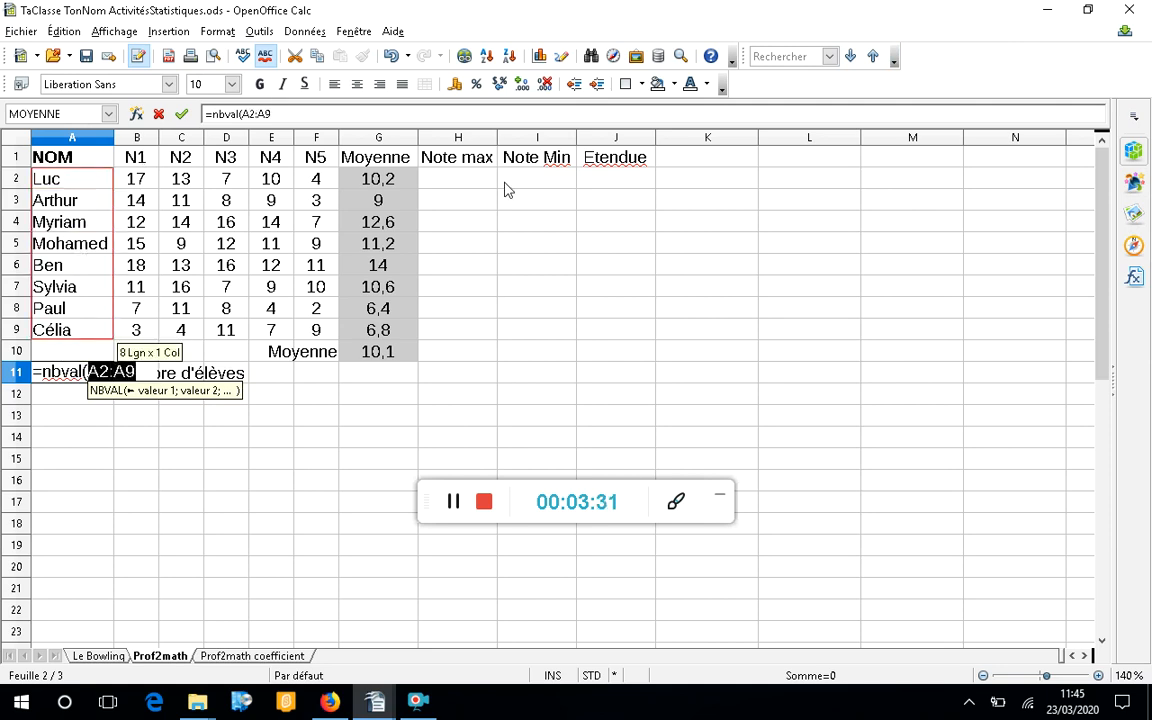
pyautogui.click(510, 112)
pyautogui.write(')')
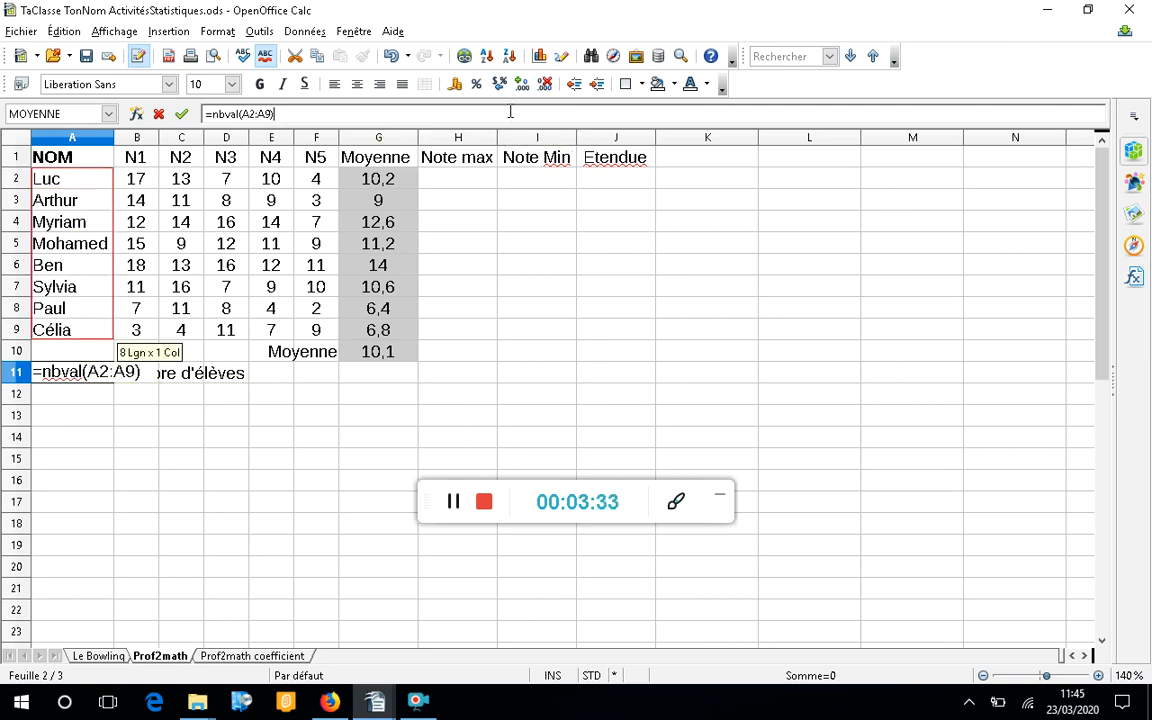
pyautogui.press('Return')
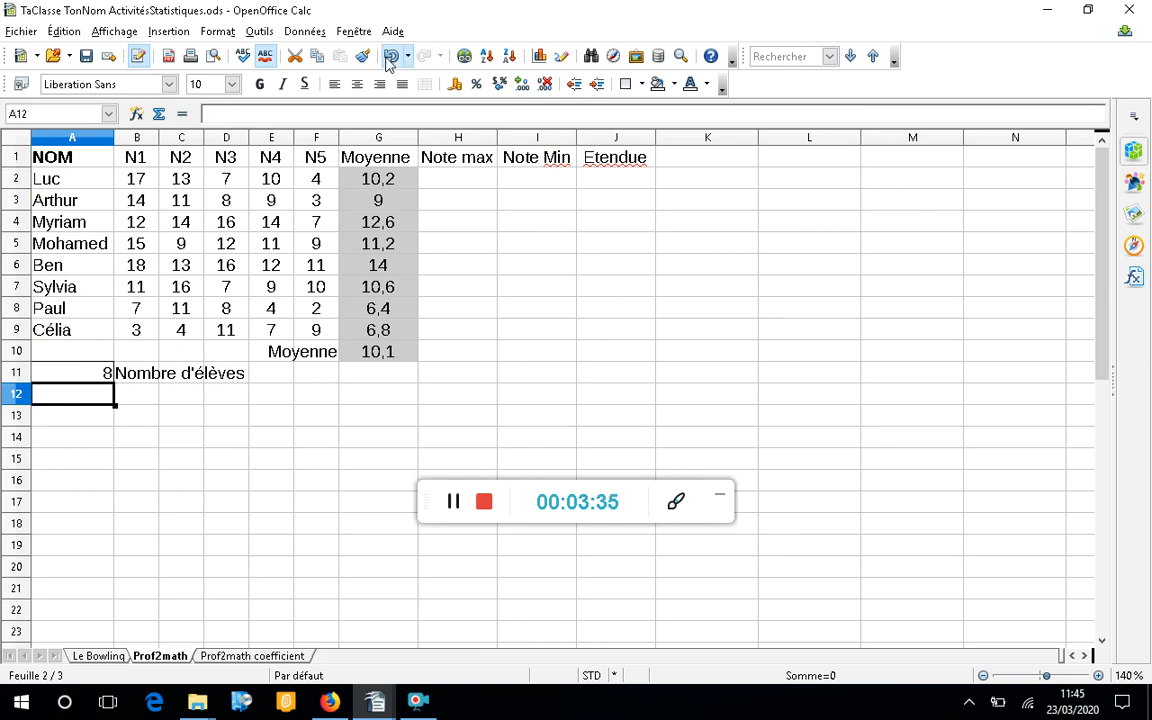
# Try to enter a max formula over B2:F2 in H2 for the first student's Note max.
pyautogui.click(440, 175)
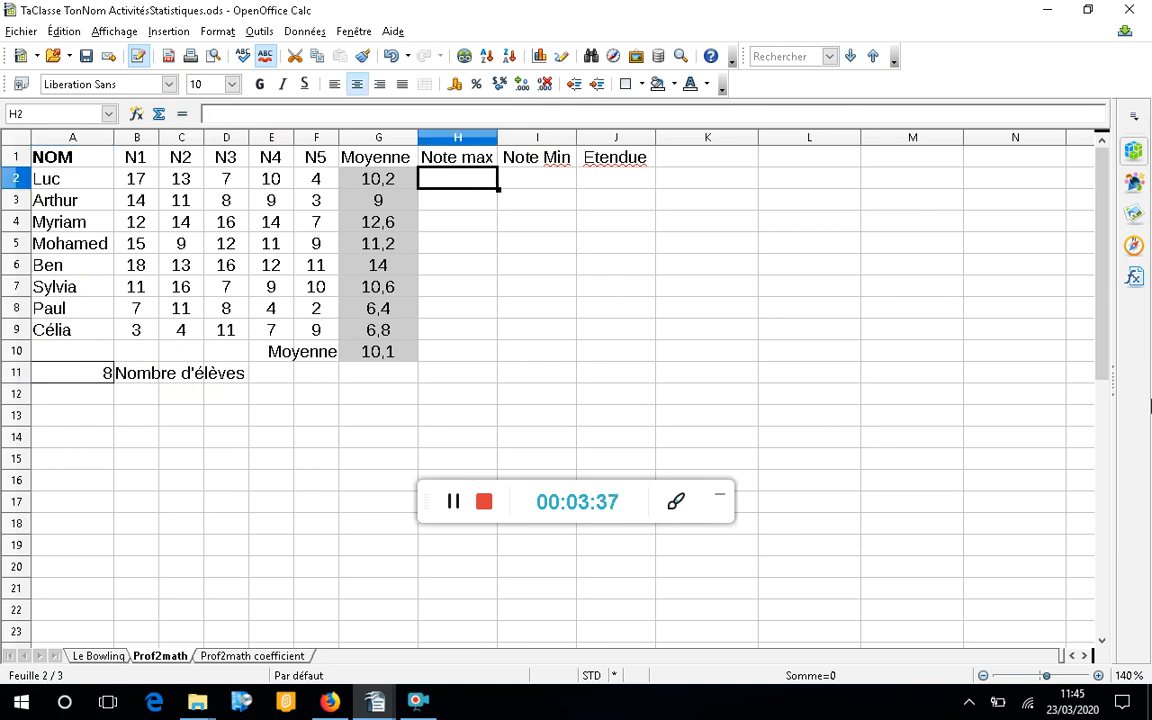
pyautogui.write('=max')
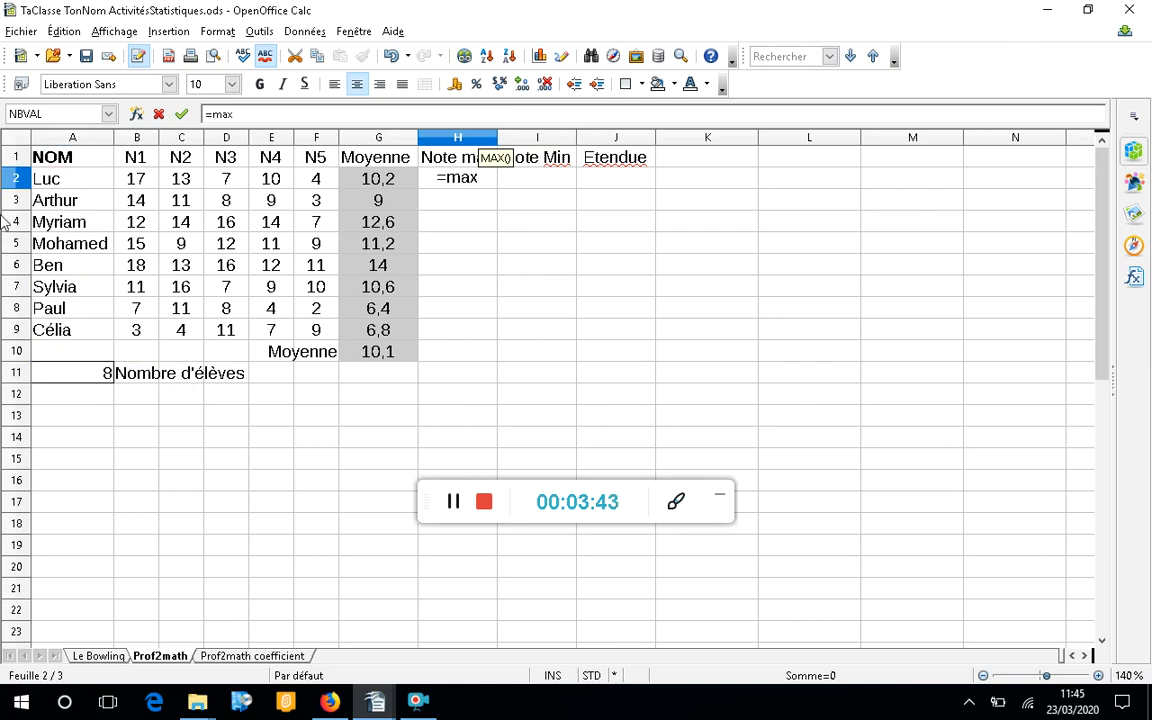
pyautogui.moveTo(135, 181); pyautogui.dragTo(314, 180)
pyautogui.write(')')
pyautogui.press('Return')
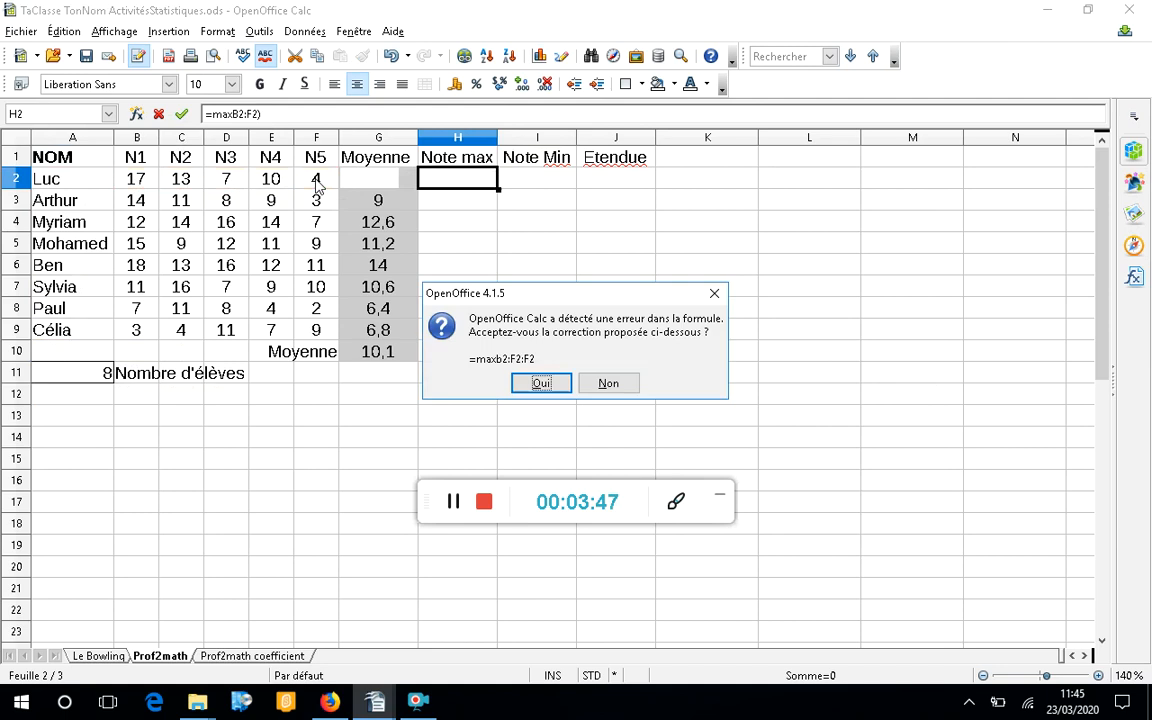
pyautogui.click(628, 384)
# Replace the formula in H2 with =max(B2:F2) to get the first student's Note max.
pyautogui.click(492, 185)
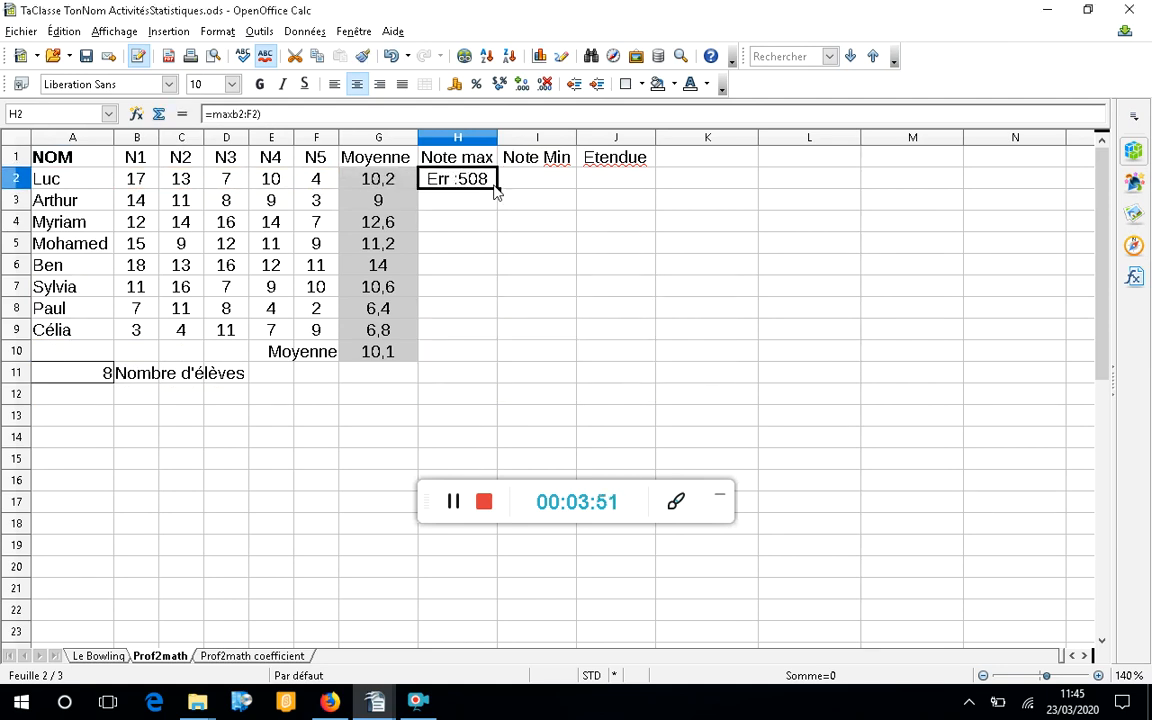
pyautogui.write('=mzx')
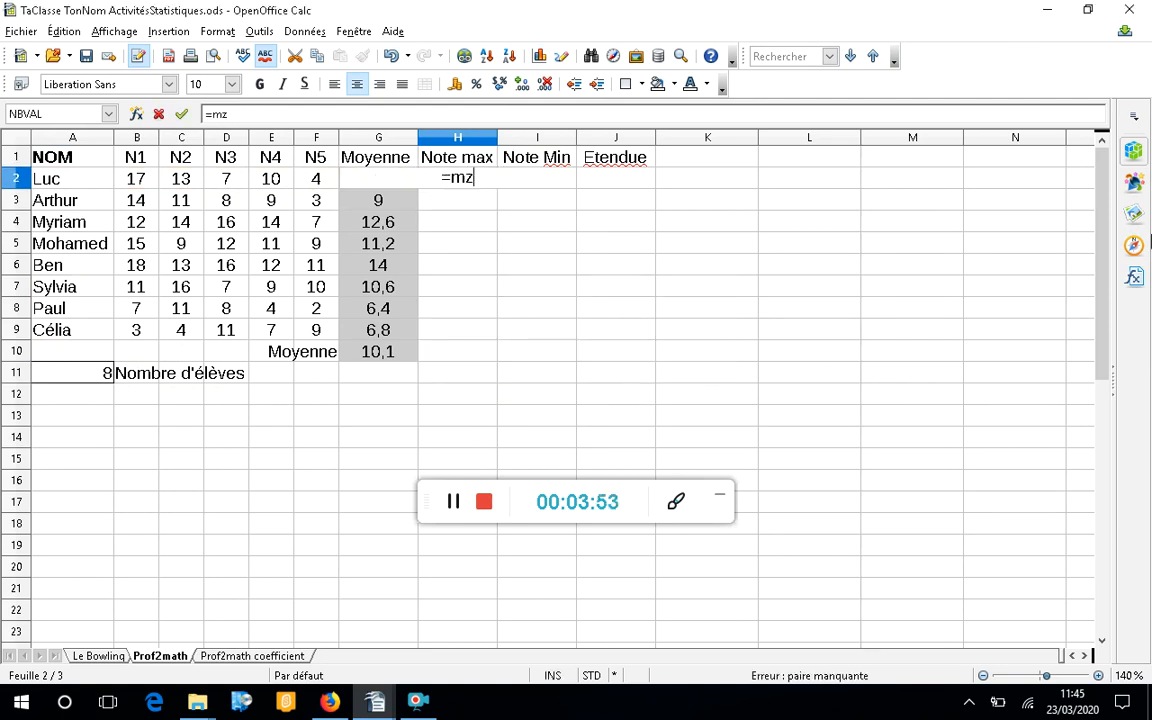
pyautogui.press('BackSpace')
pyautogui.press('BackSpace')
pyautogui.press('BackSpace')
pyautogui.write('max')
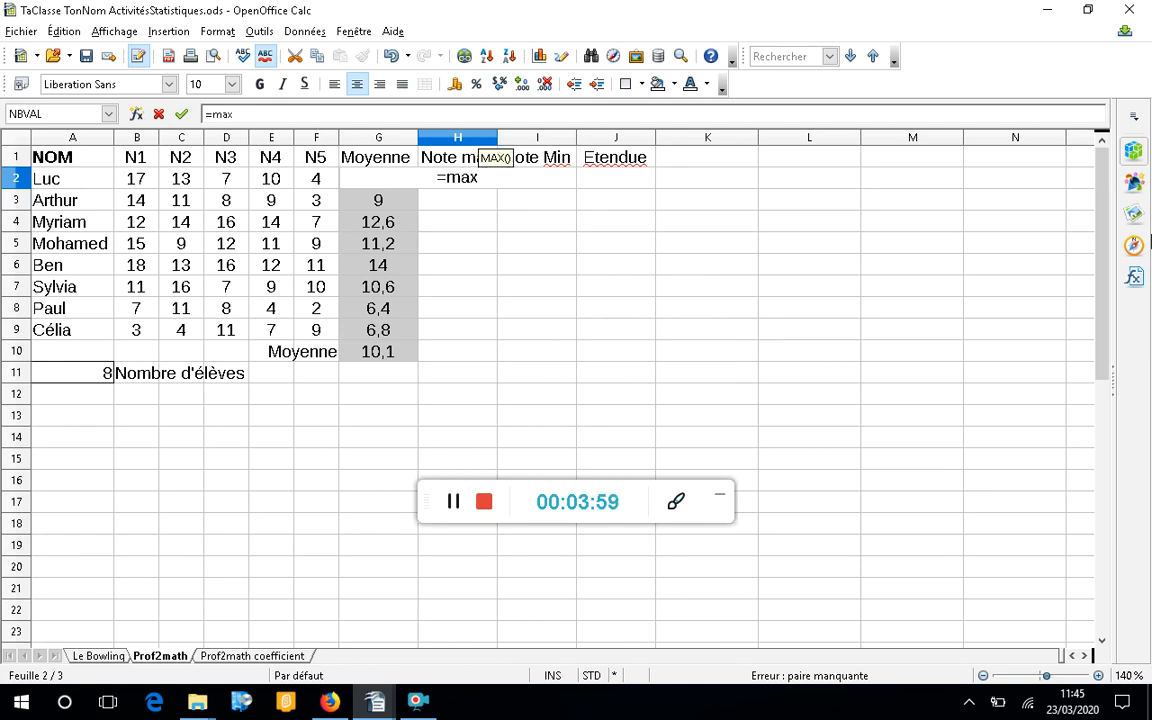
pyautogui.write('(')
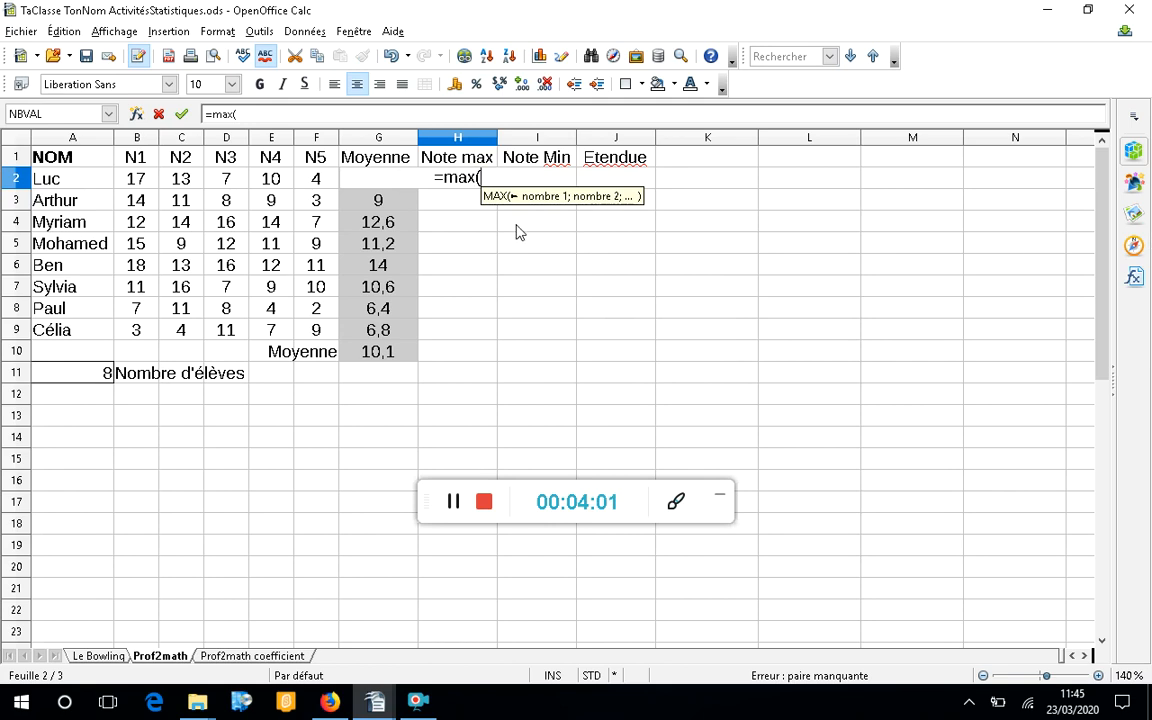
pyautogui.moveTo(146, 180); pyautogui.dragTo(316, 183)
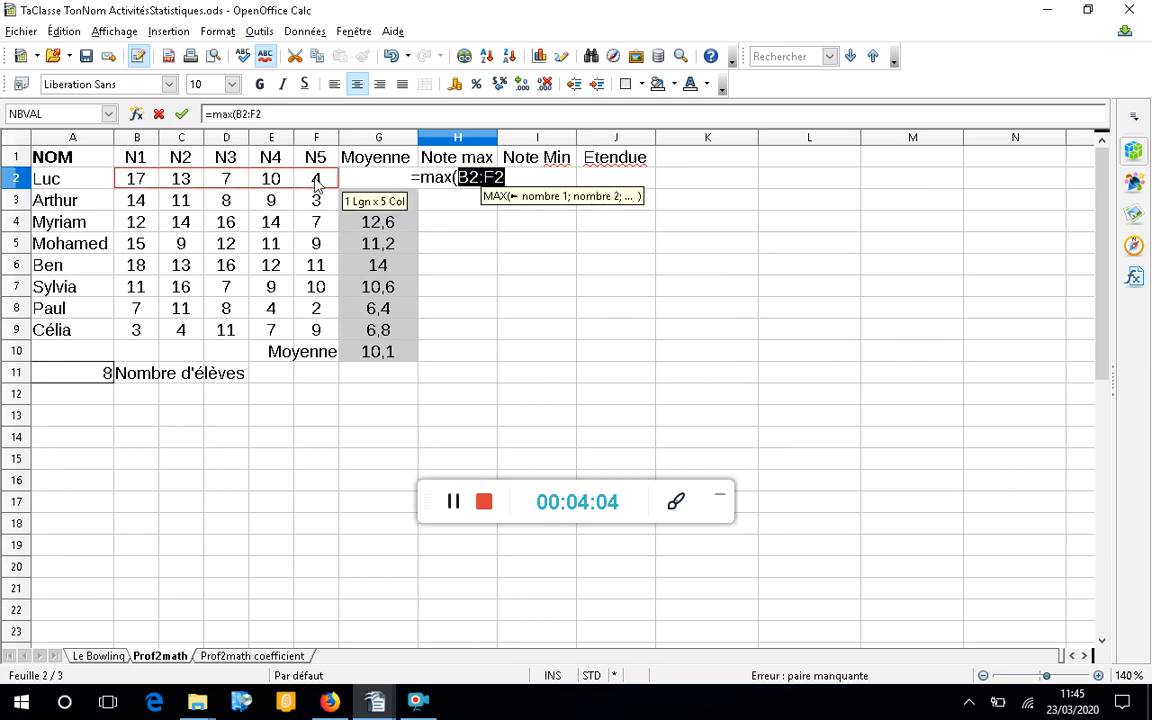
pyautogui.click(320, 112)
pyautogui.write(')')
pyautogui.press('Return')
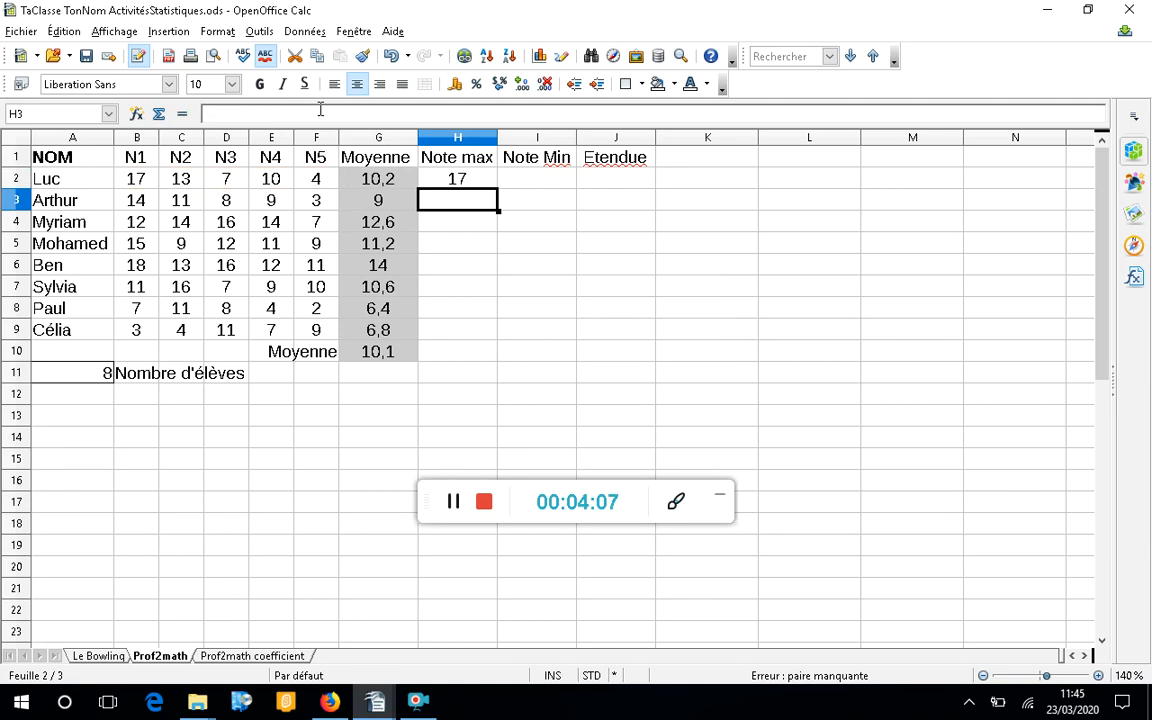
# Compute the first student's Note Min in I2 with =min(B2:F2).
pyautogui.click(521, 178)
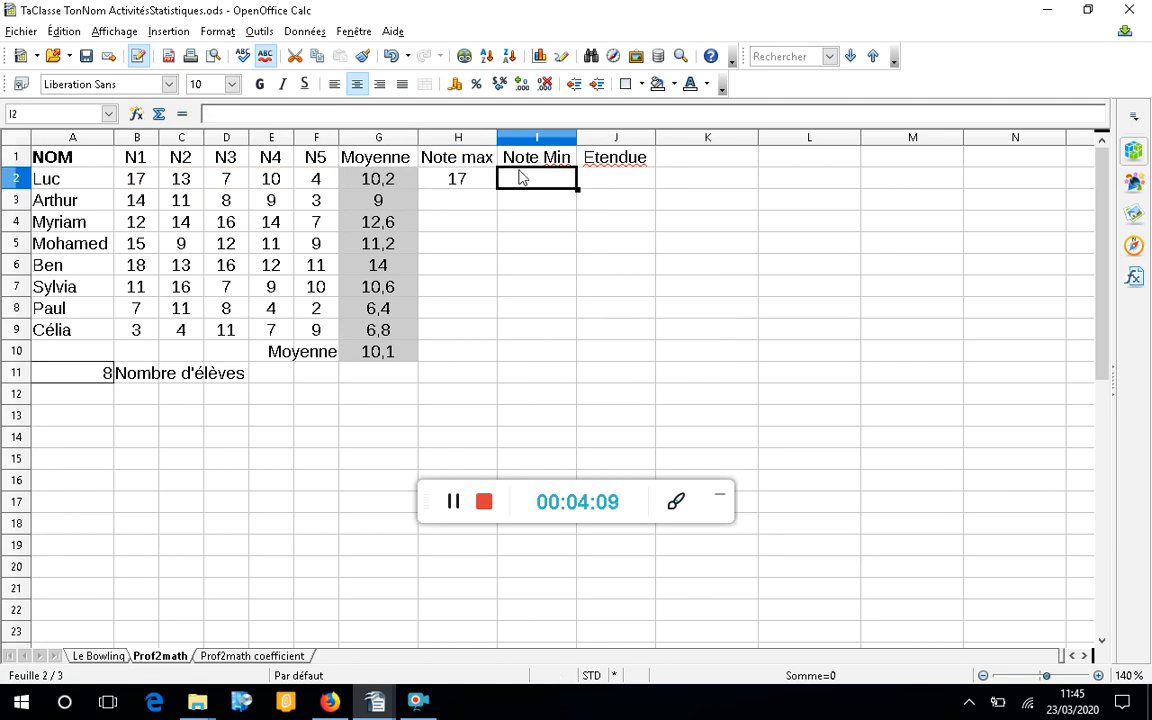
pyautogui.write('=min(')
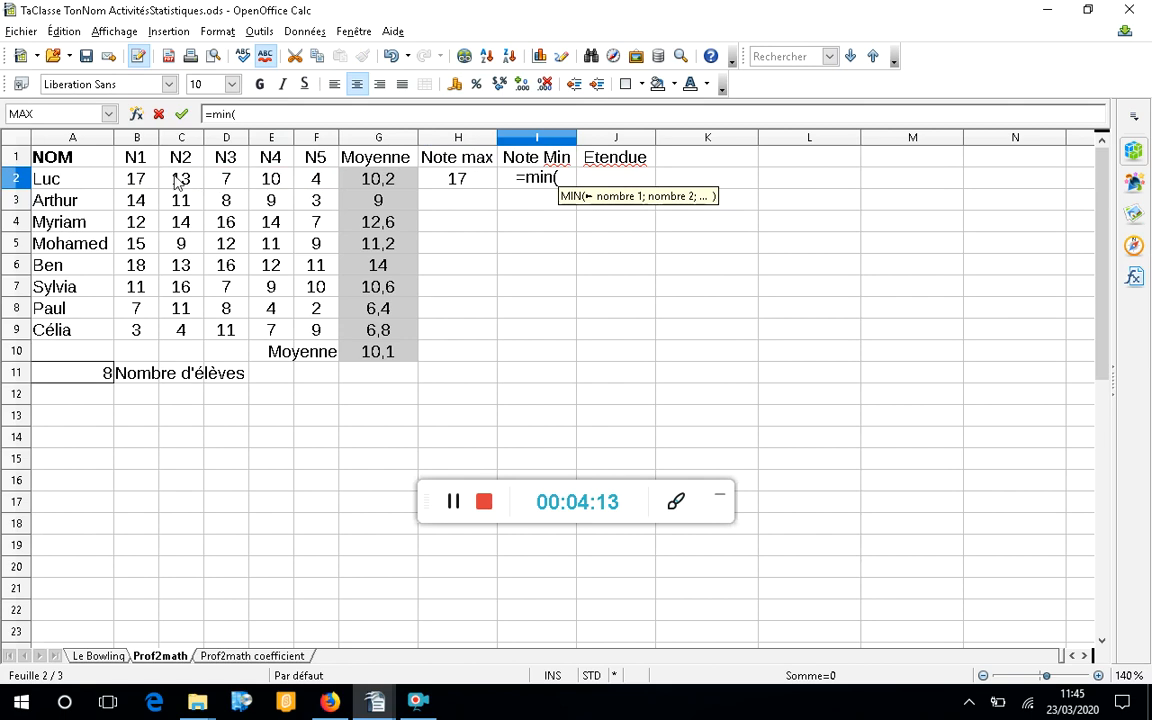
pyautogui.moveTo(145, 182); pyautogui.dragTo(310, 179)
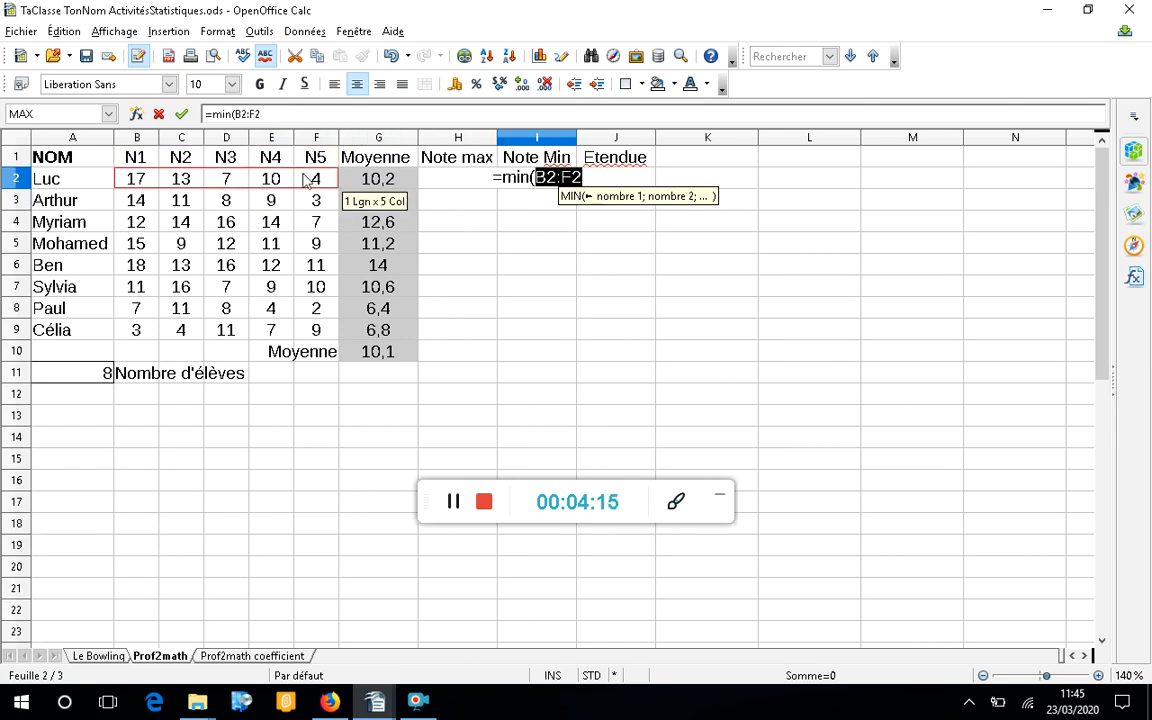
pyautogui.click(336, 118)
pyautogui.write(')')
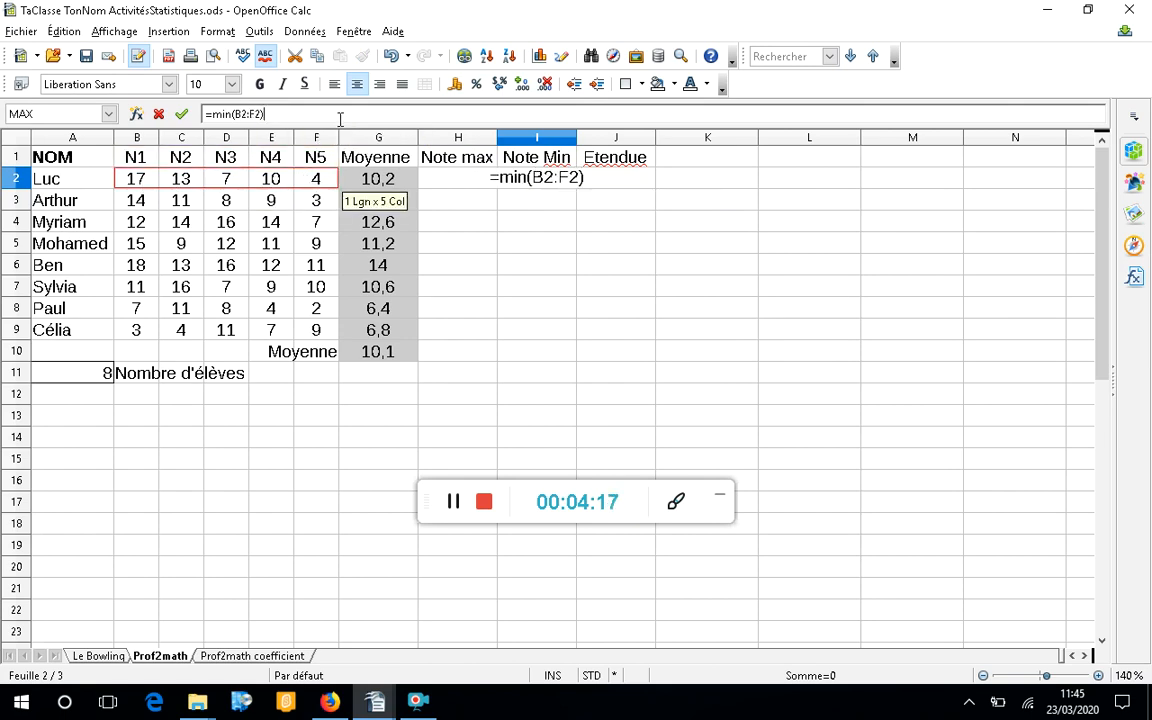
pyautogui.press('Return')
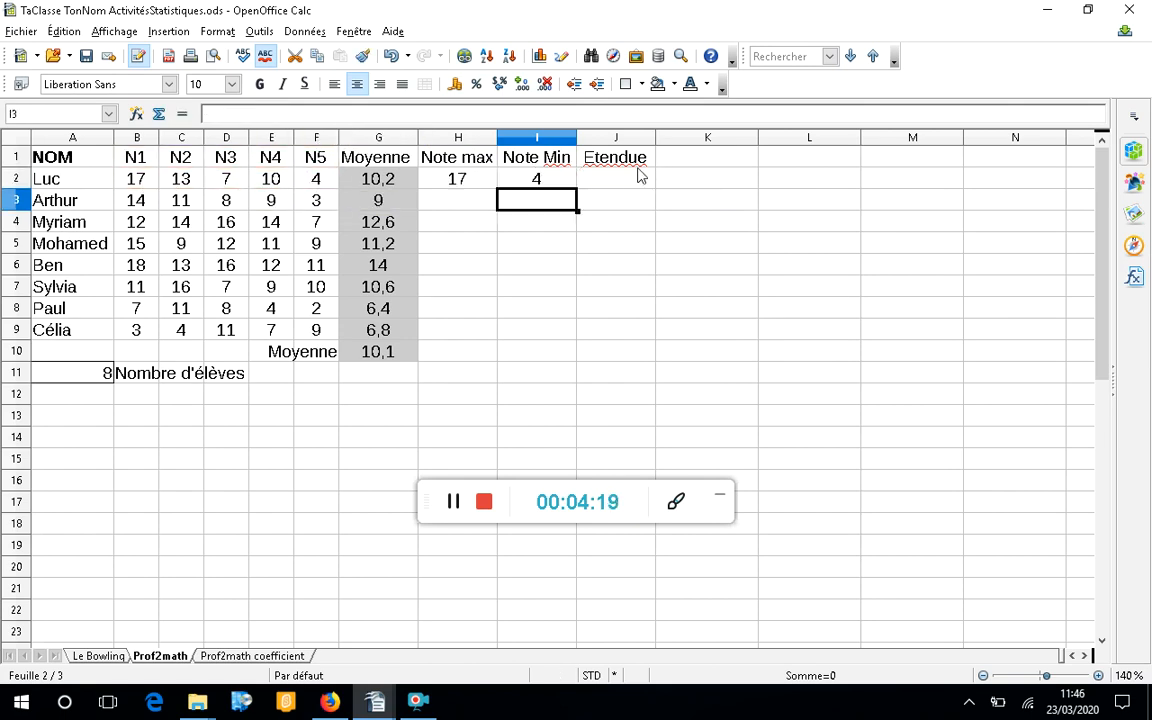
# Compute the first student's Etendue in J2 with the formula =H2-I2.
pyautogui.click(633, 180)
pyautogui.write('=')
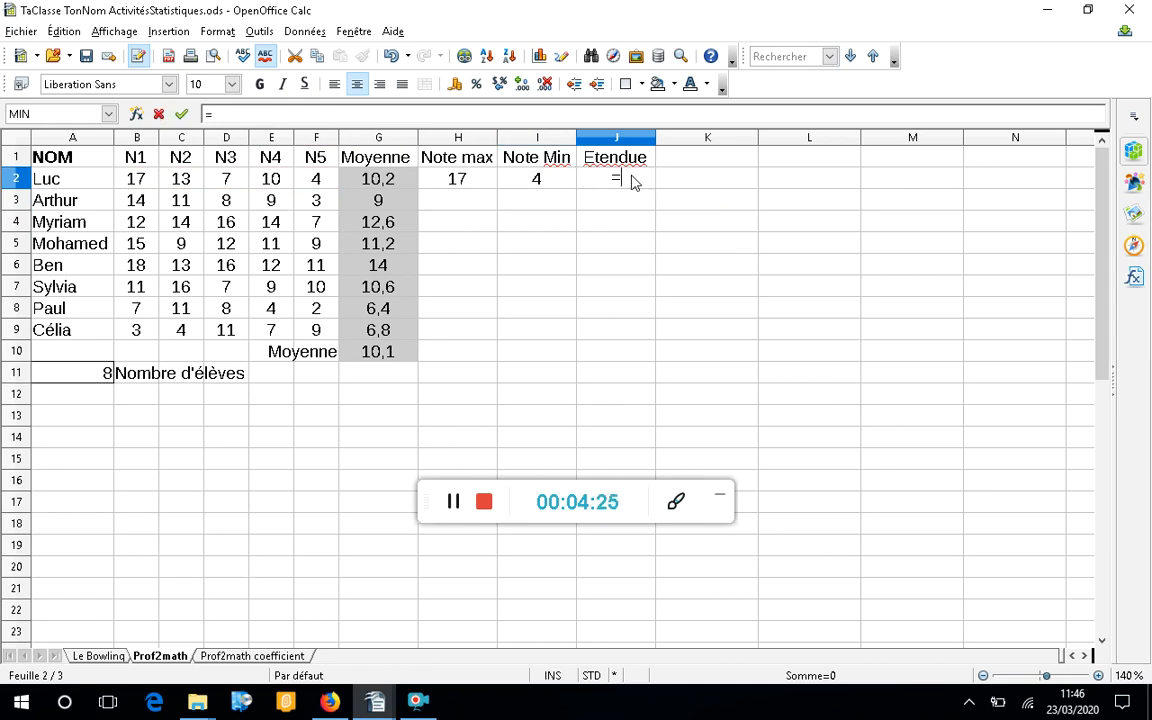
pyautogui.write('hé-')
pyautogui.press('BackSpace')
pyautogui.press('BackSpace')
pyautogui.press('BackSpace')
pyautogui.write('H2-I2')
pyautogui.press('Return')
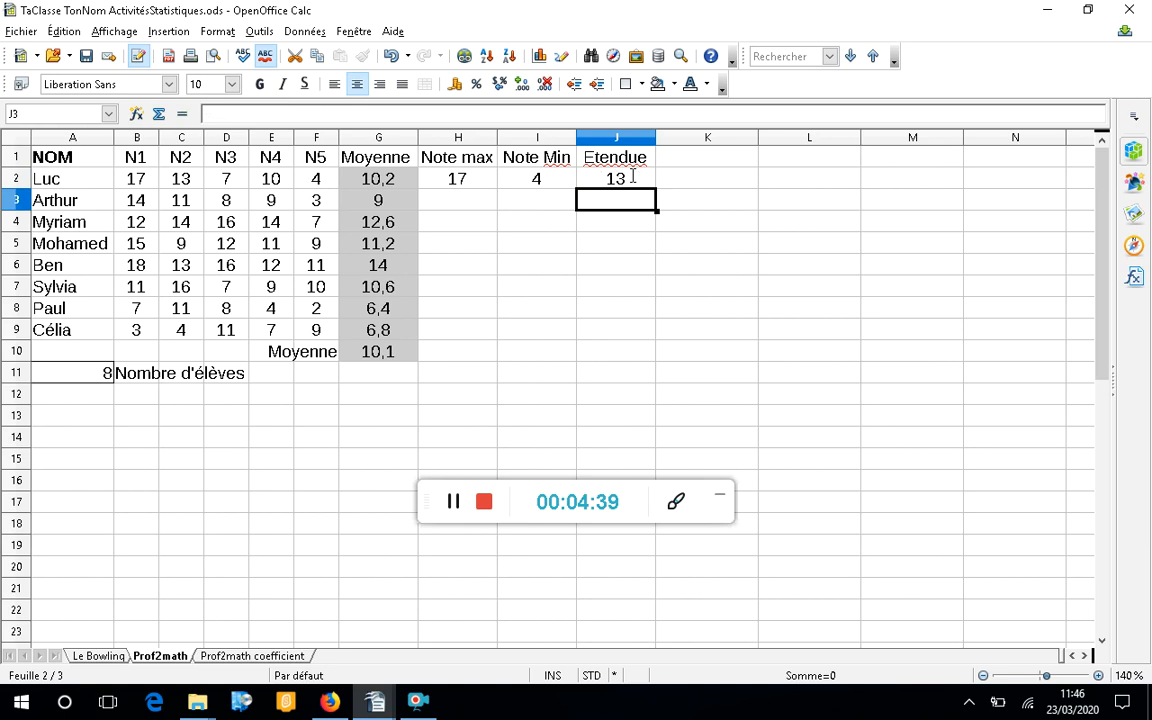
# Fill the Note max, Note Min and Etendue formulas from H2:J2 down through row 9.
pyautogui.moveTo(470, 184); pyautogui.dragTo(628, 183)
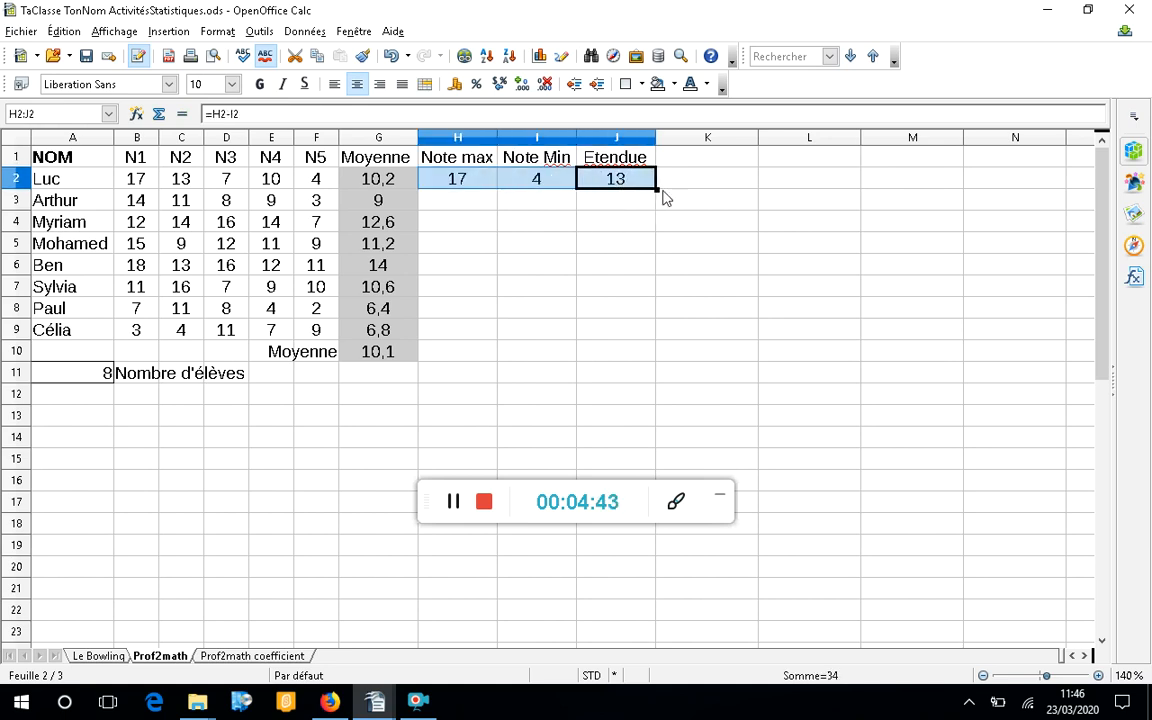
pyautogui.moveTo(656, 189); pyautogui.dragTo(632, 345)
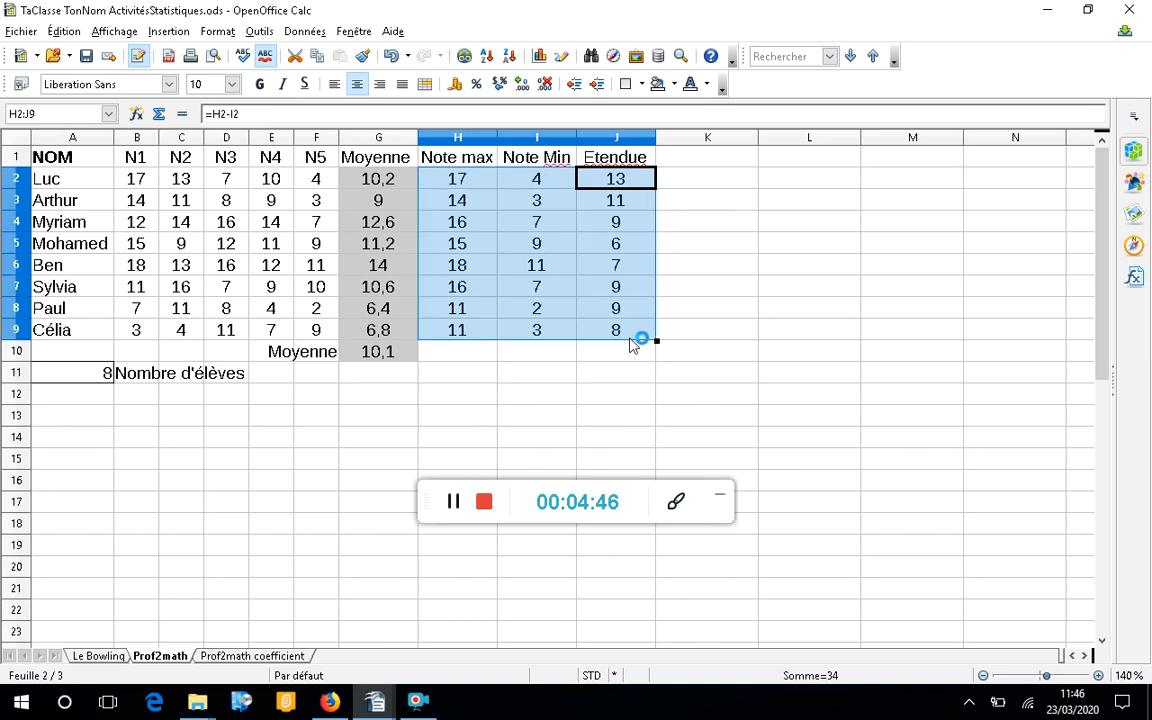
pyautogui.click(718, 292)
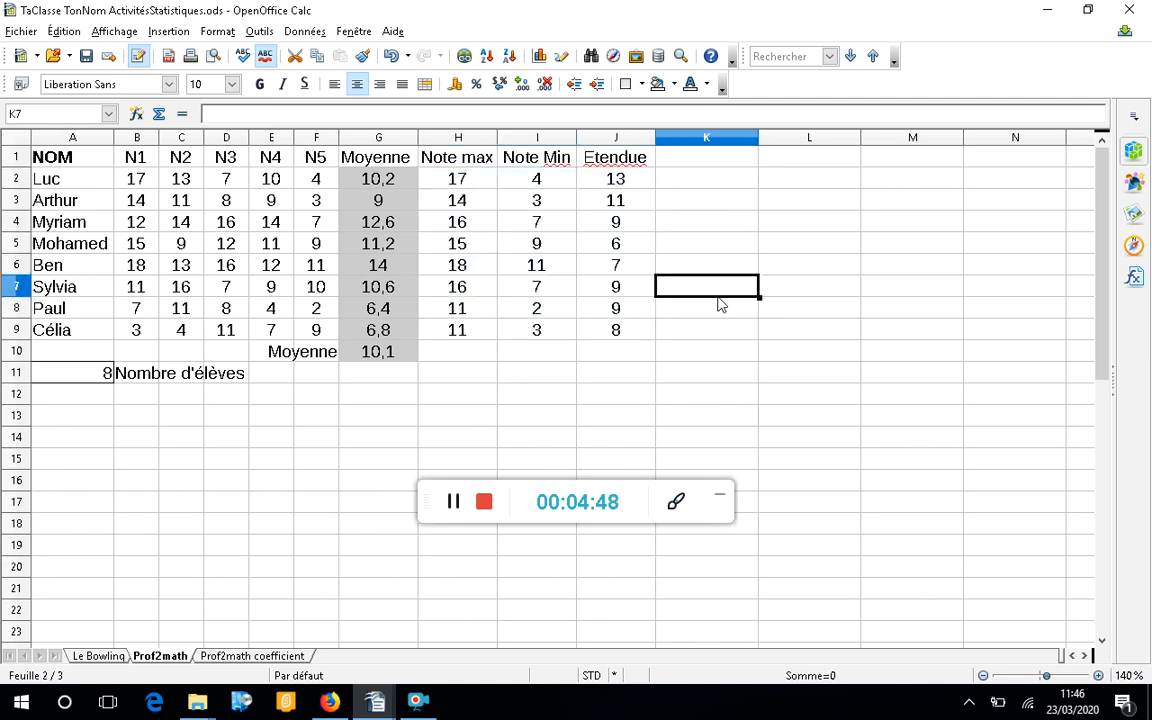
pyautogui.click(84, 378)
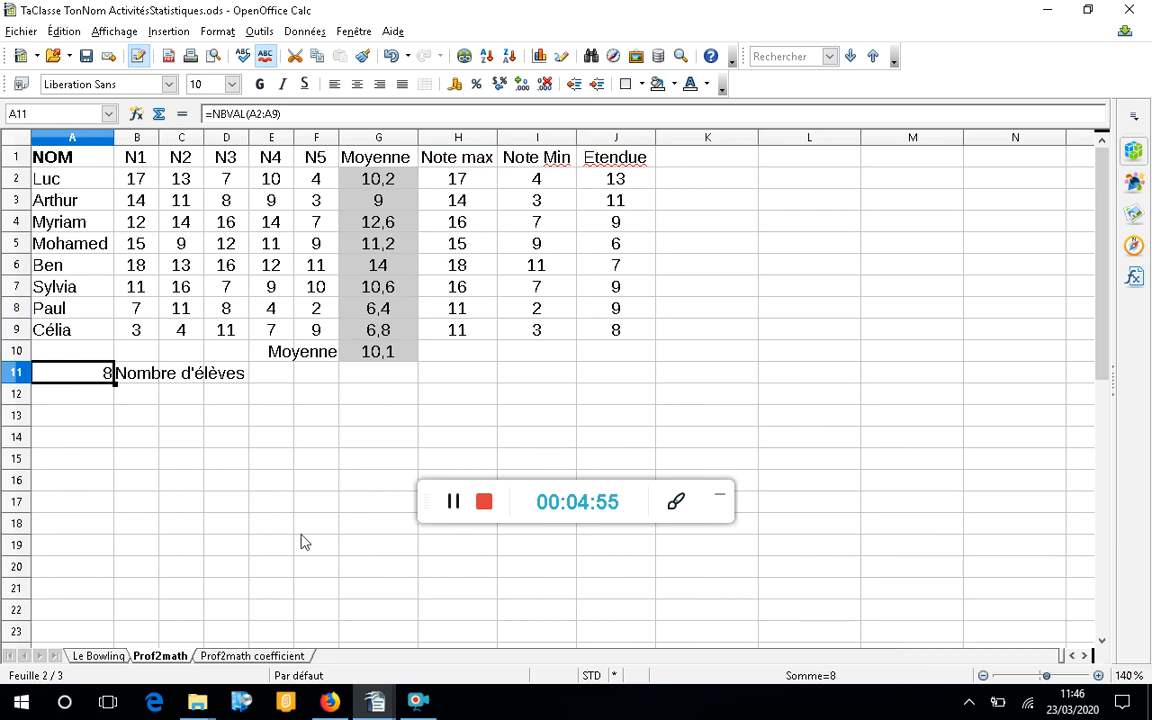
# On the Prof2math coefficient sheet, total the coefficients in E2 with the formula =somme(B2:D2).
pyautogui.click(264, 657)
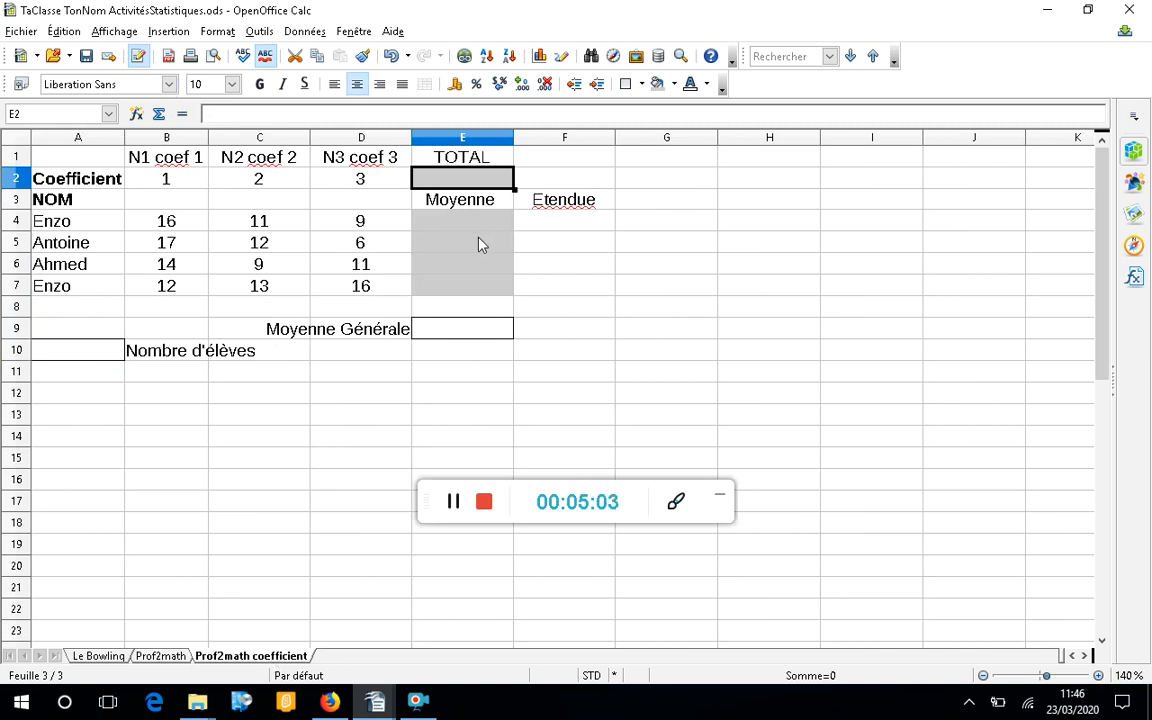
pyautogui.click(271, 184)
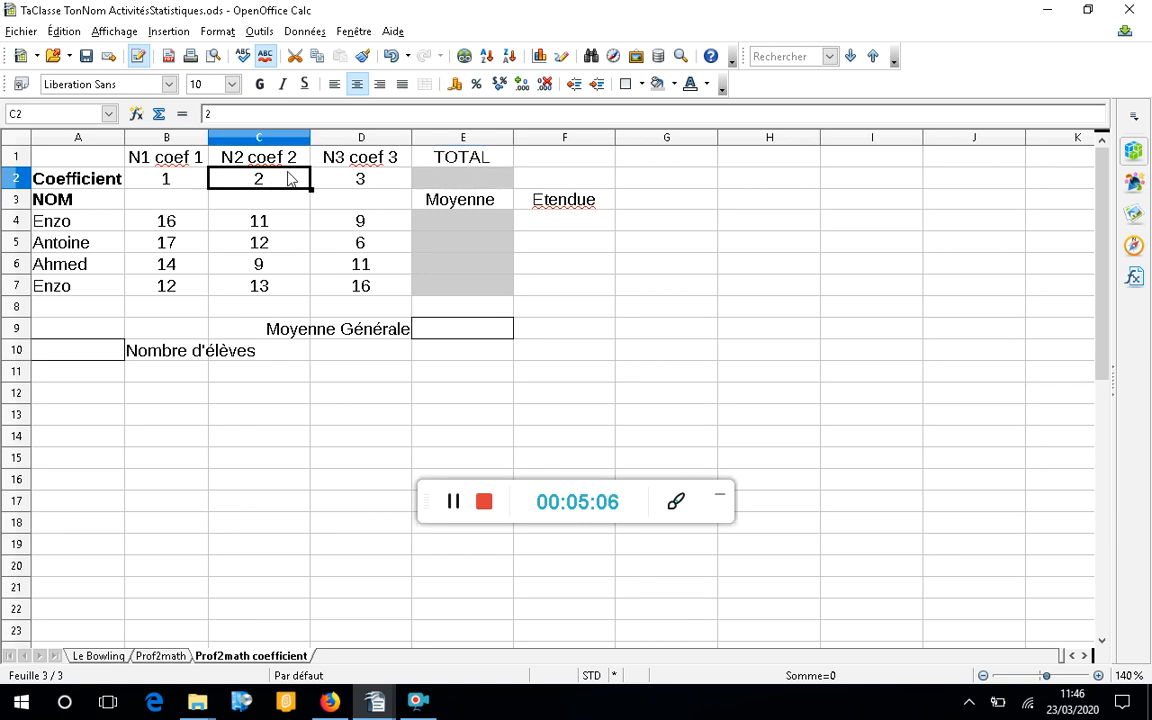
pyautogui.click(375, 182)
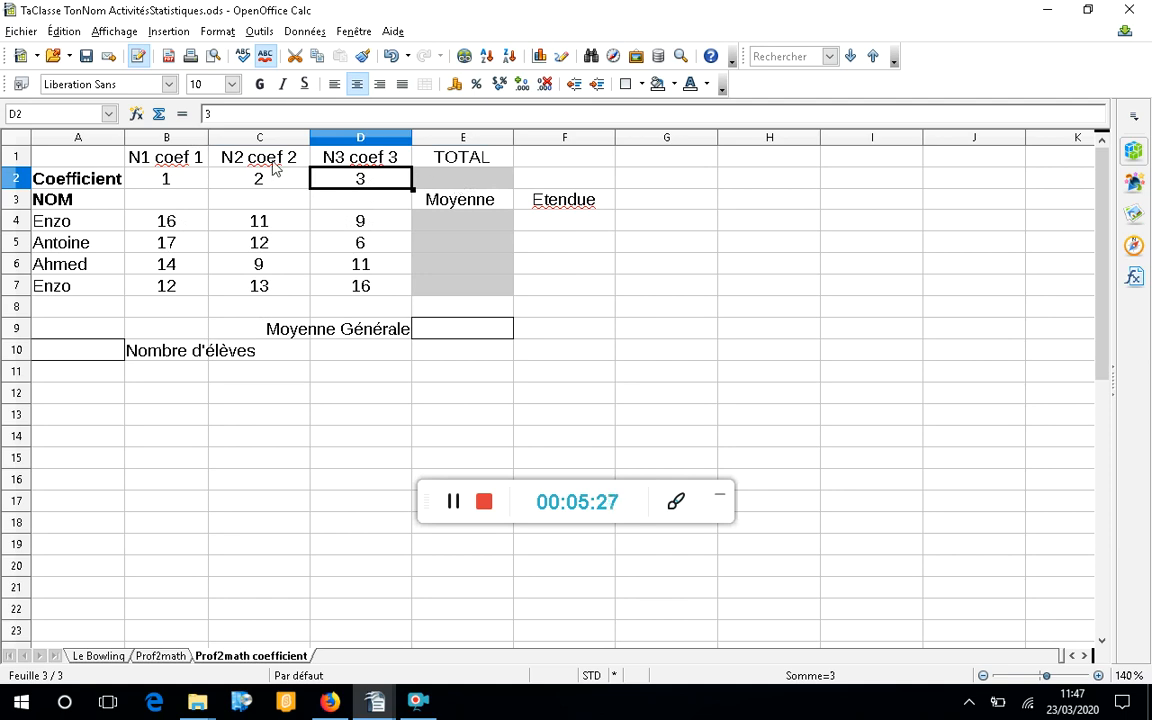
pyautogui.click(430, 185)
pyautogui.write('=somme(')
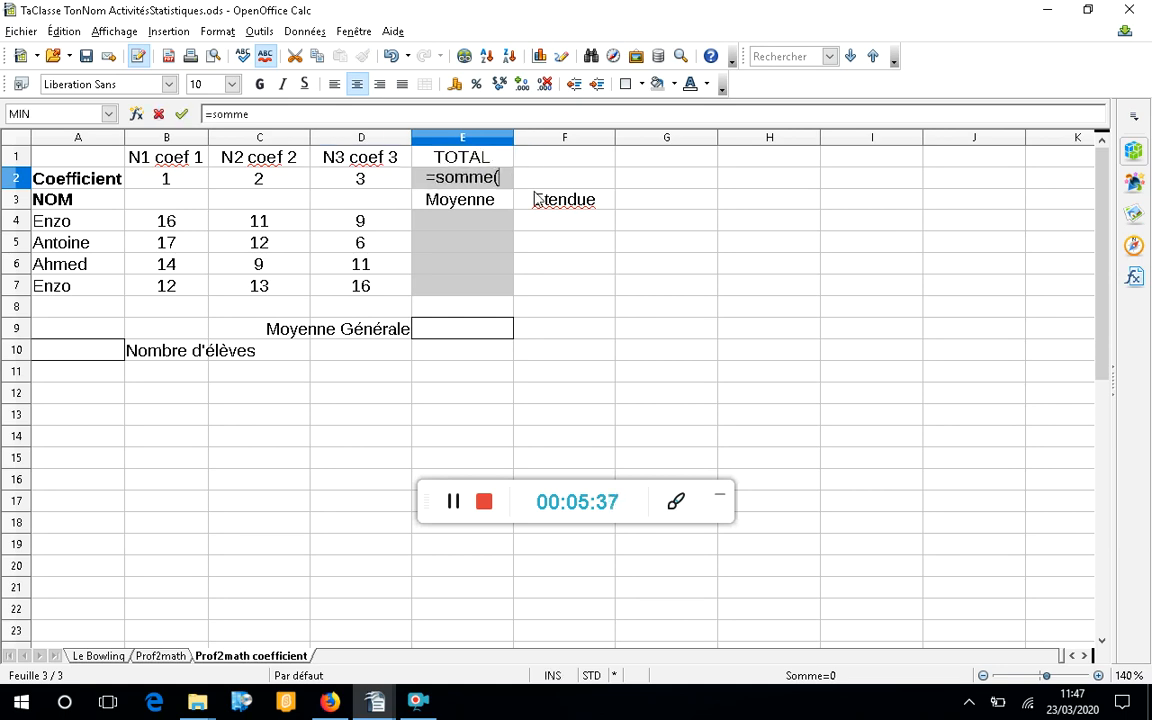
pyautogui.moveTo(165, 178); pyautogui.dragTo(353, 185)
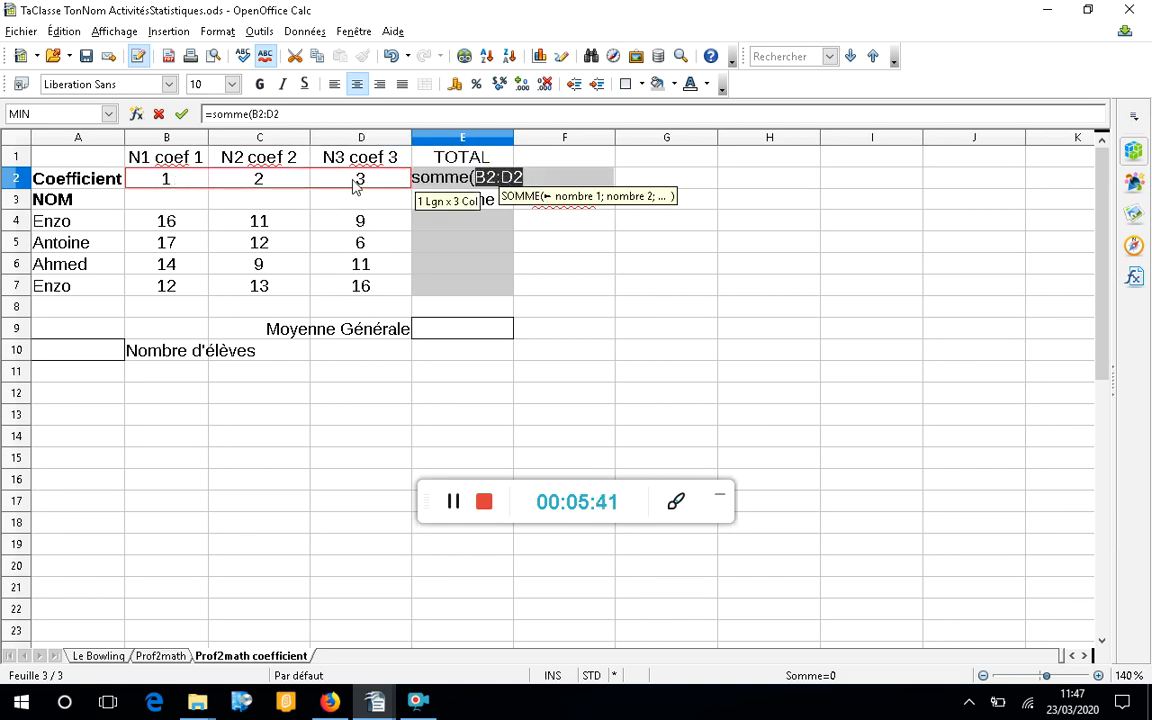
pyautogui.write(')')
pyautogui.press('Return')
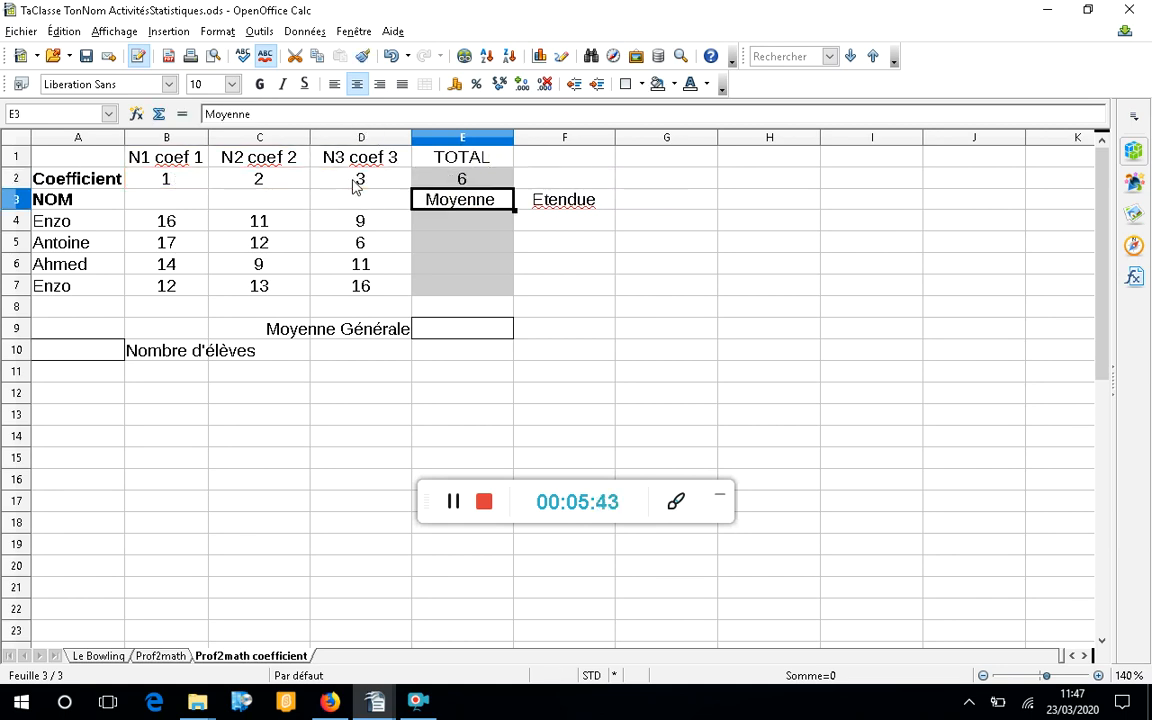
# Compute the first student's coefficient-weighted average in E4 with the formula =(B4*B$2+C4*C$2+D4*D2)/E$2.
pyautogui.click(502, 228)
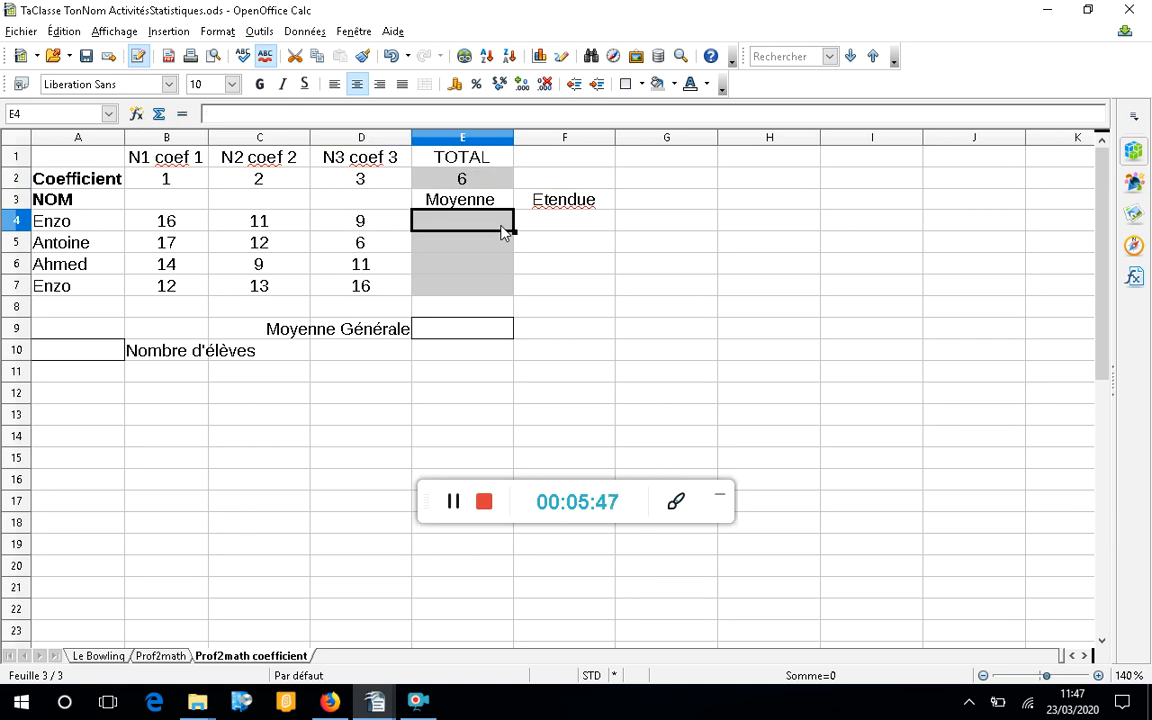
pyautogui.write('=')
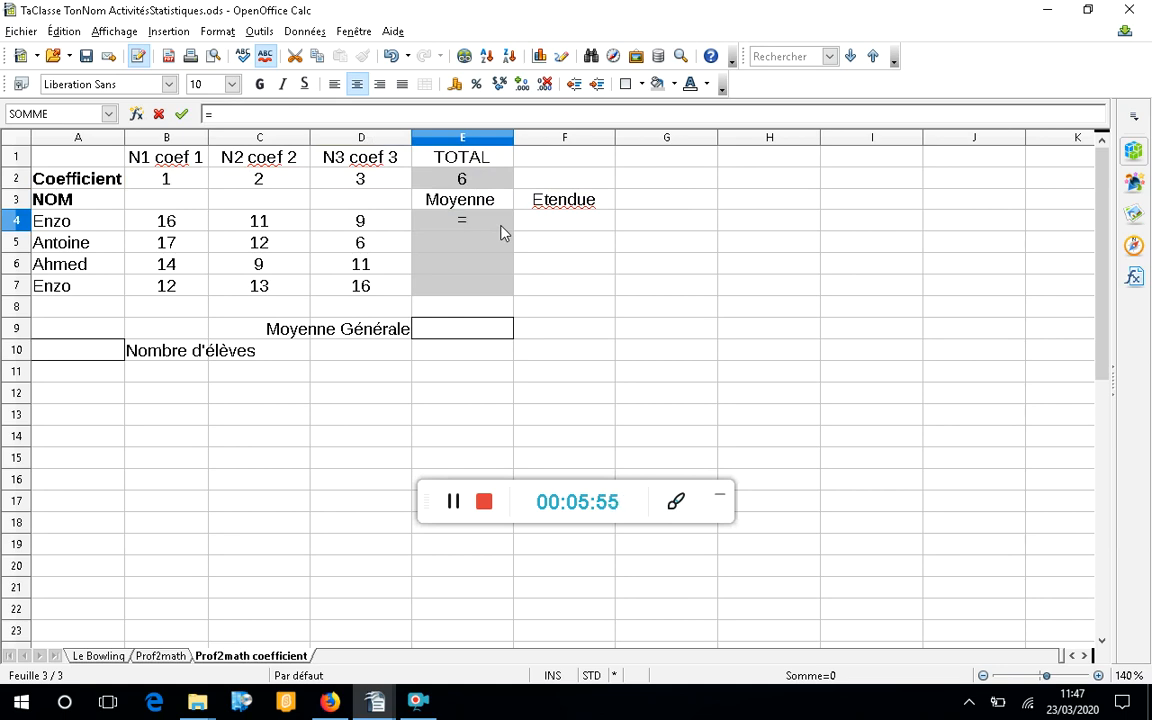
pyautogui.write('(')
pyautogui.write('B4')
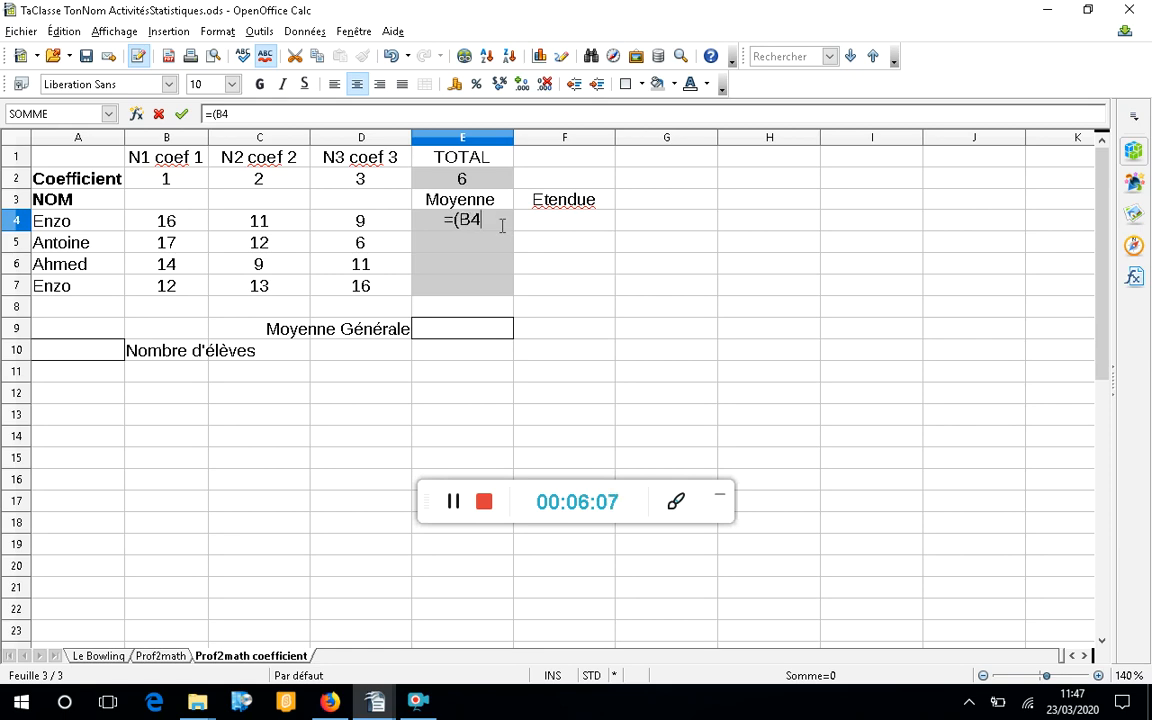
pyautogui.write('*')
pyautogui.press('BackSpace')
pyautogui.write('-')
pyautogui.press('BackSpace')
pyautogui.write('*B')
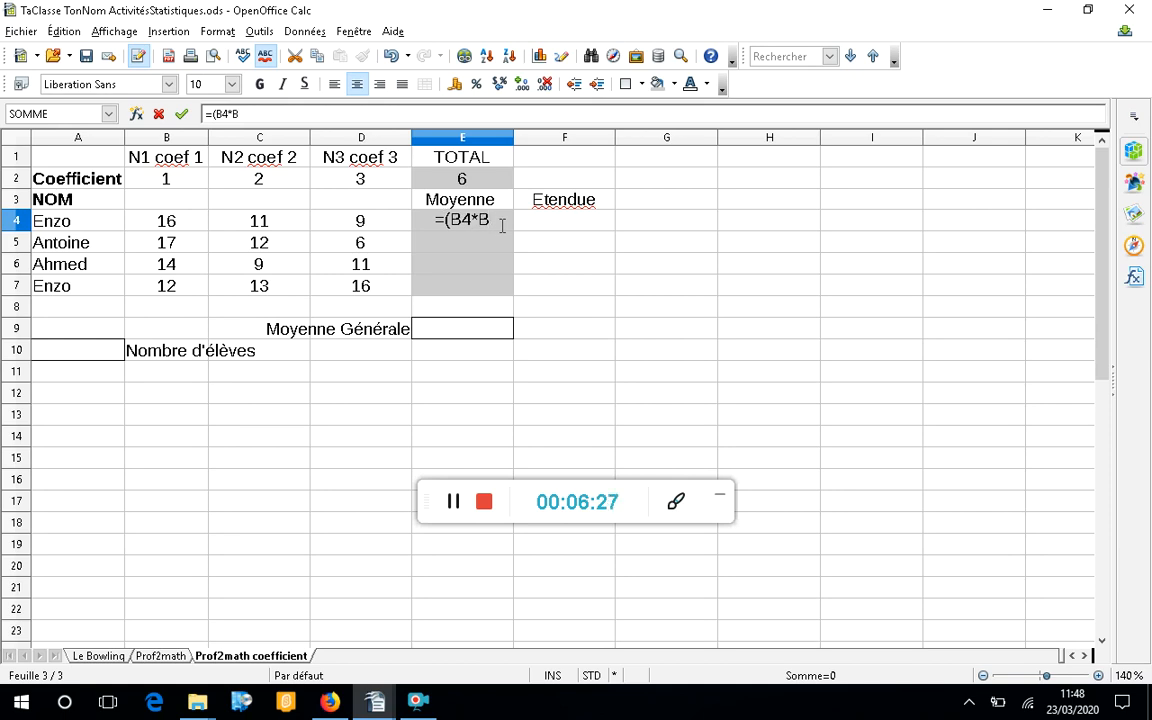
pyautogui.write('$')
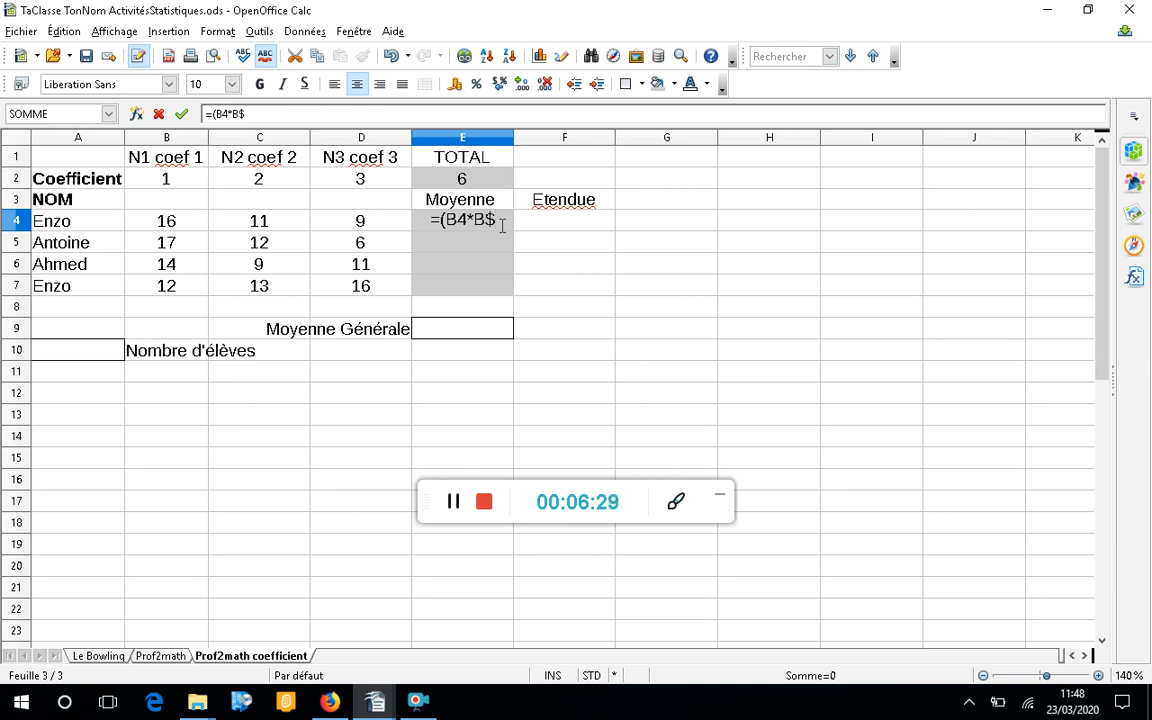
pyautogui.write('2')
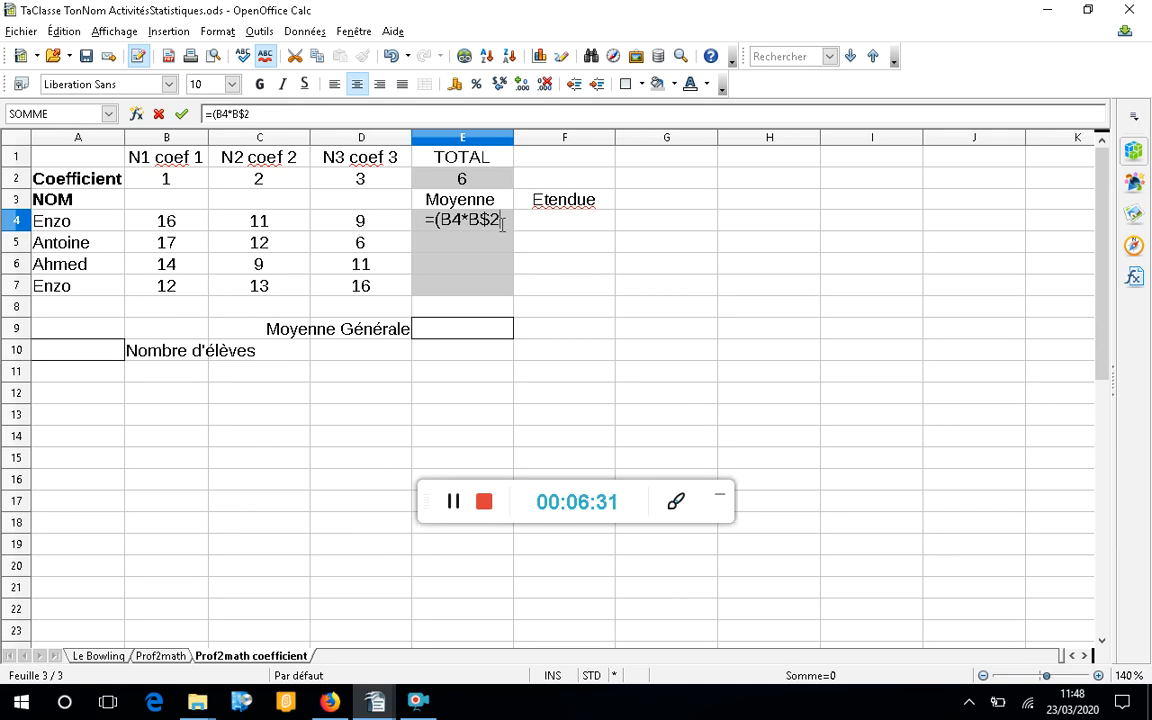
pyautogui.write('+')
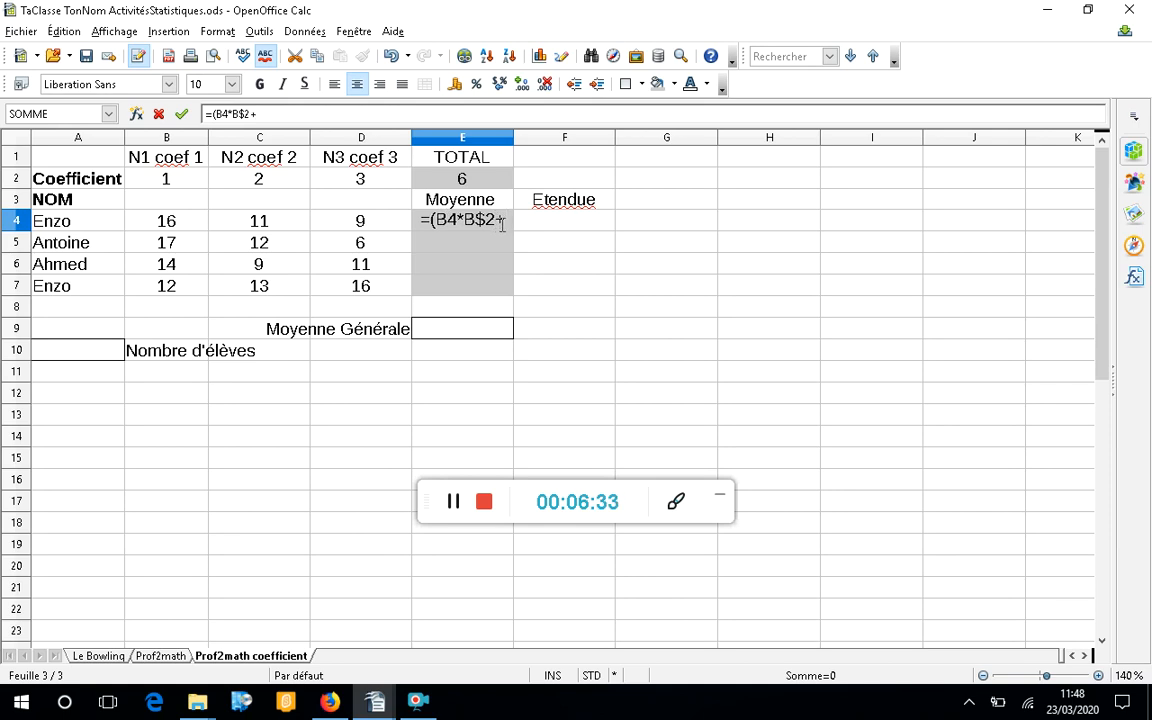
pyautogui.write('C')
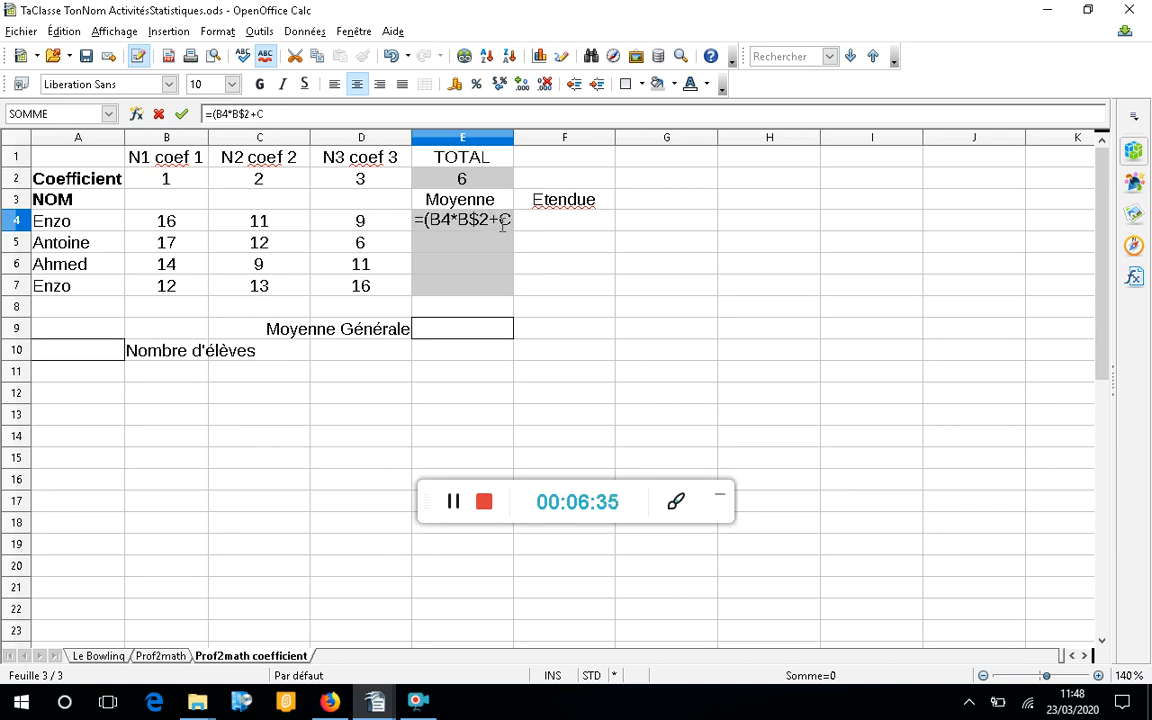
pyautogui.write('4')
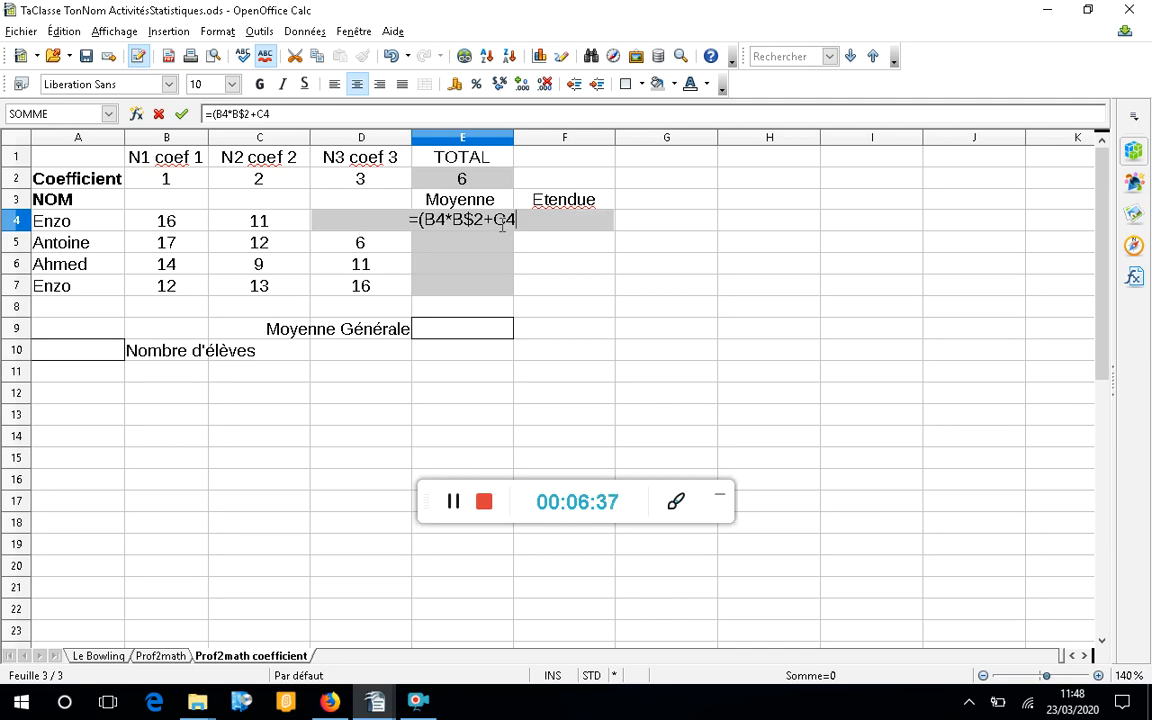
pyautogui.write('*')
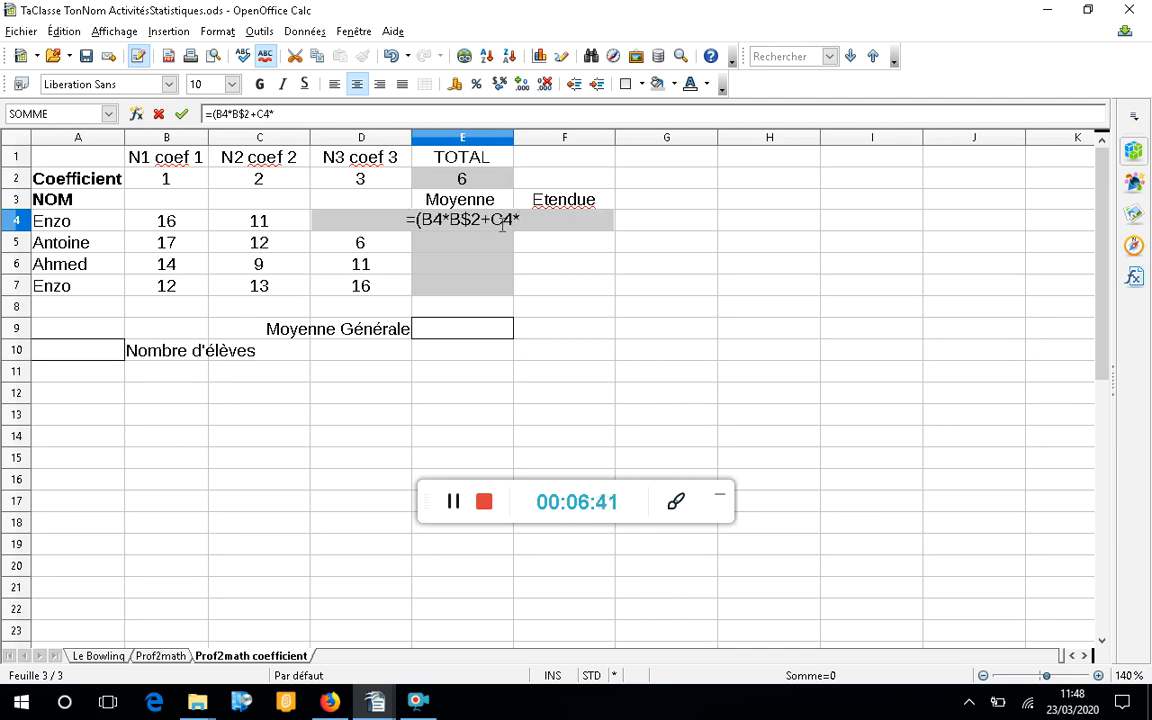
pyautogui.write('C')
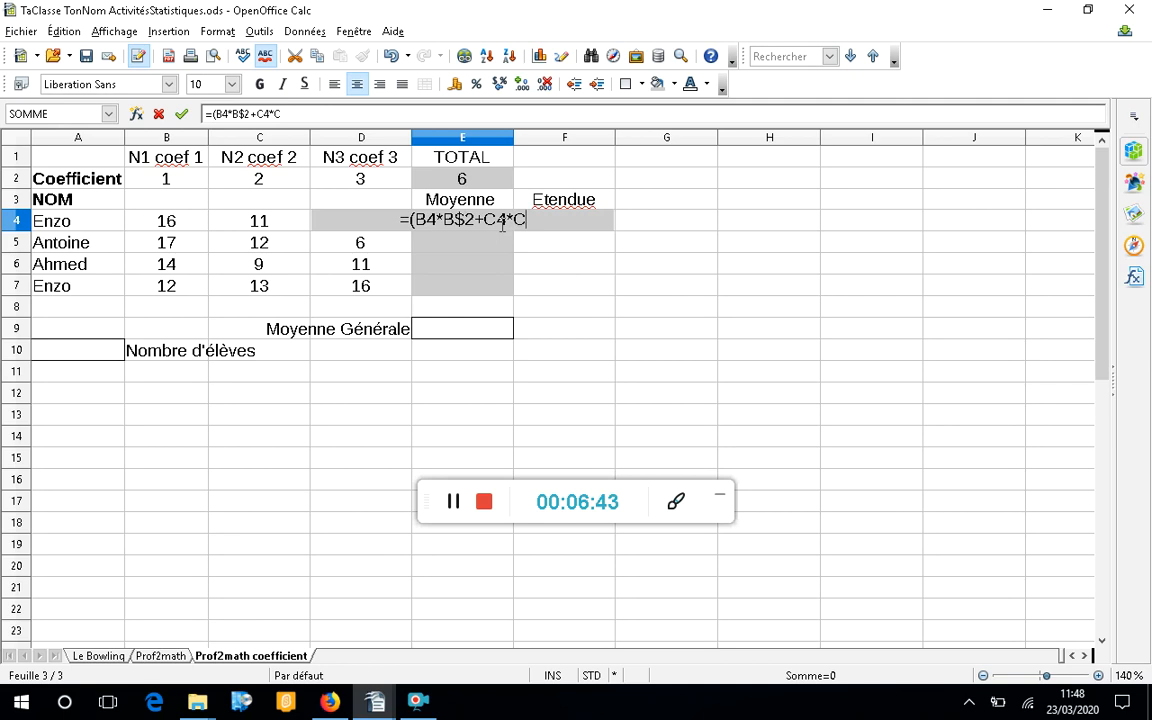
pyautogui.write('$2')
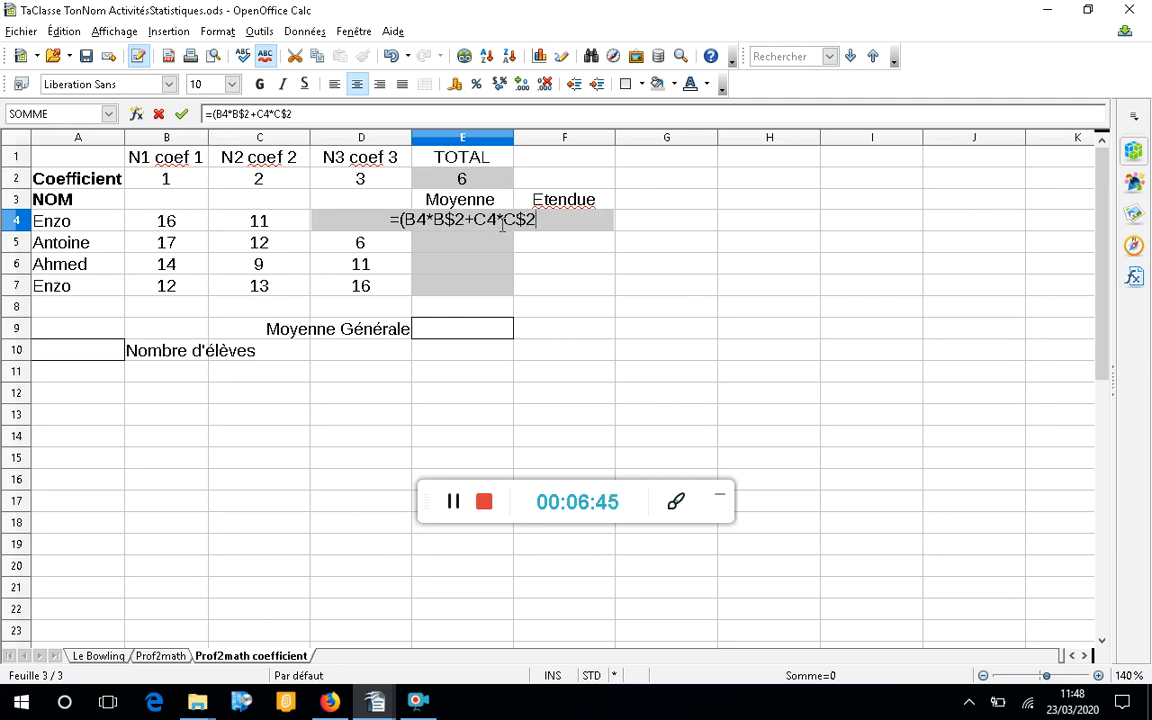
pyautogui.write('+')
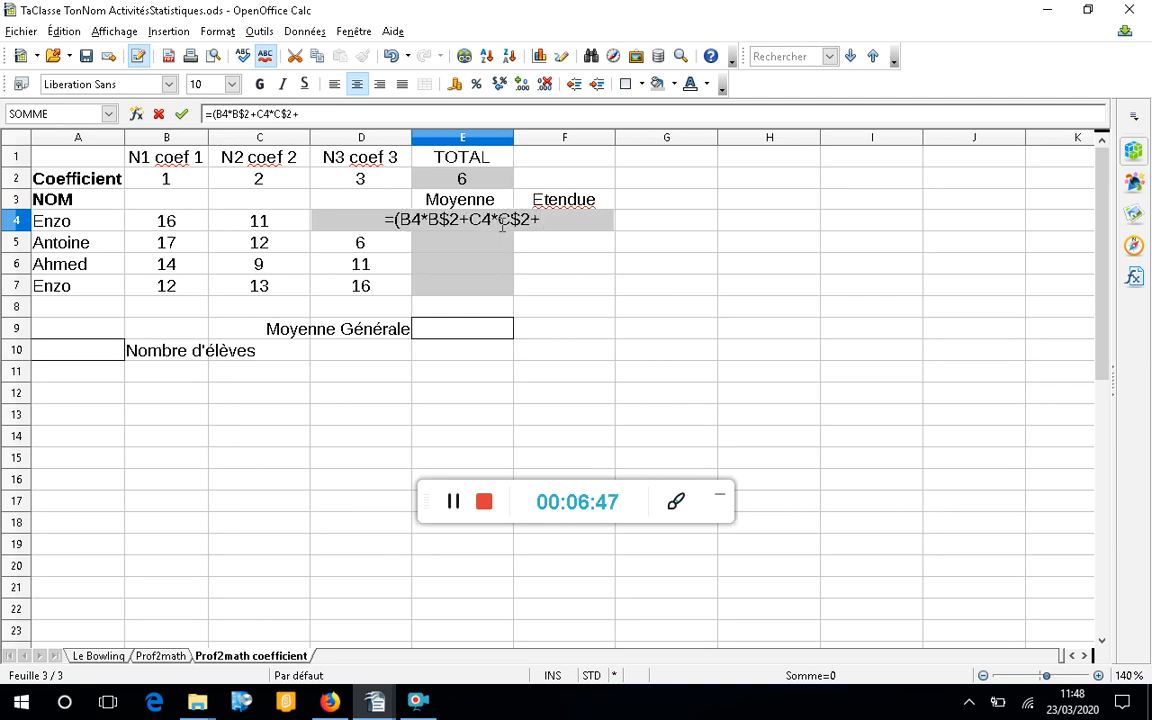
pyautogui.write('D4*D')
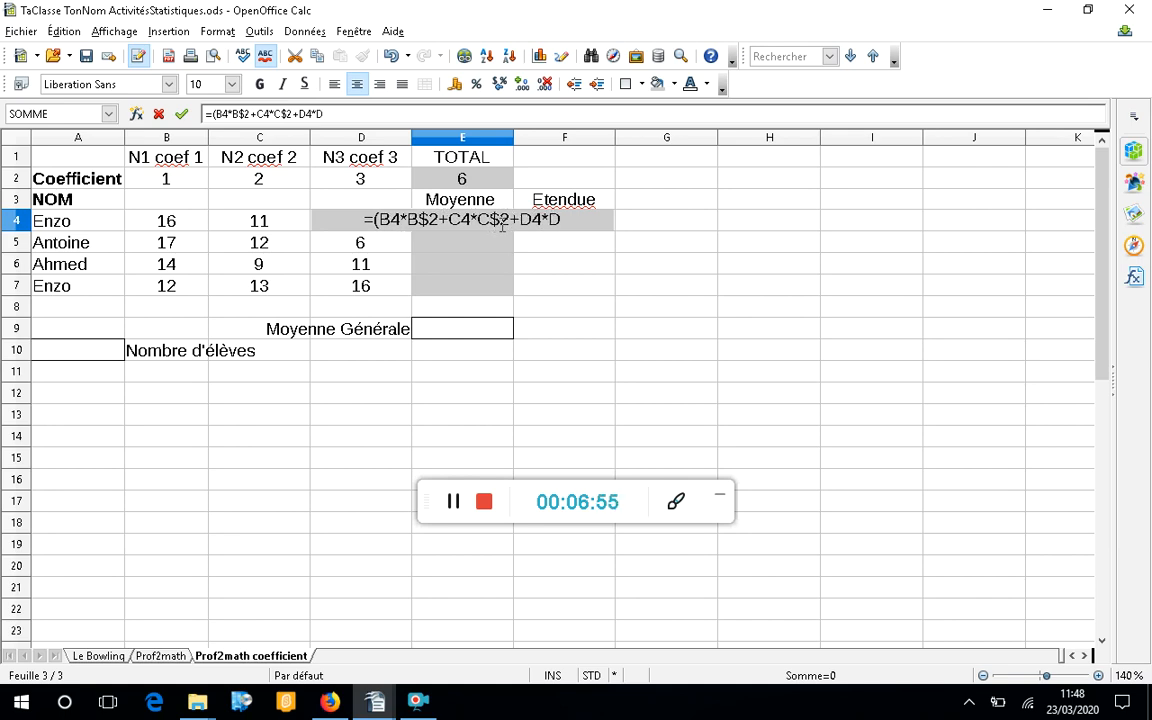
pyautogui.write('2')
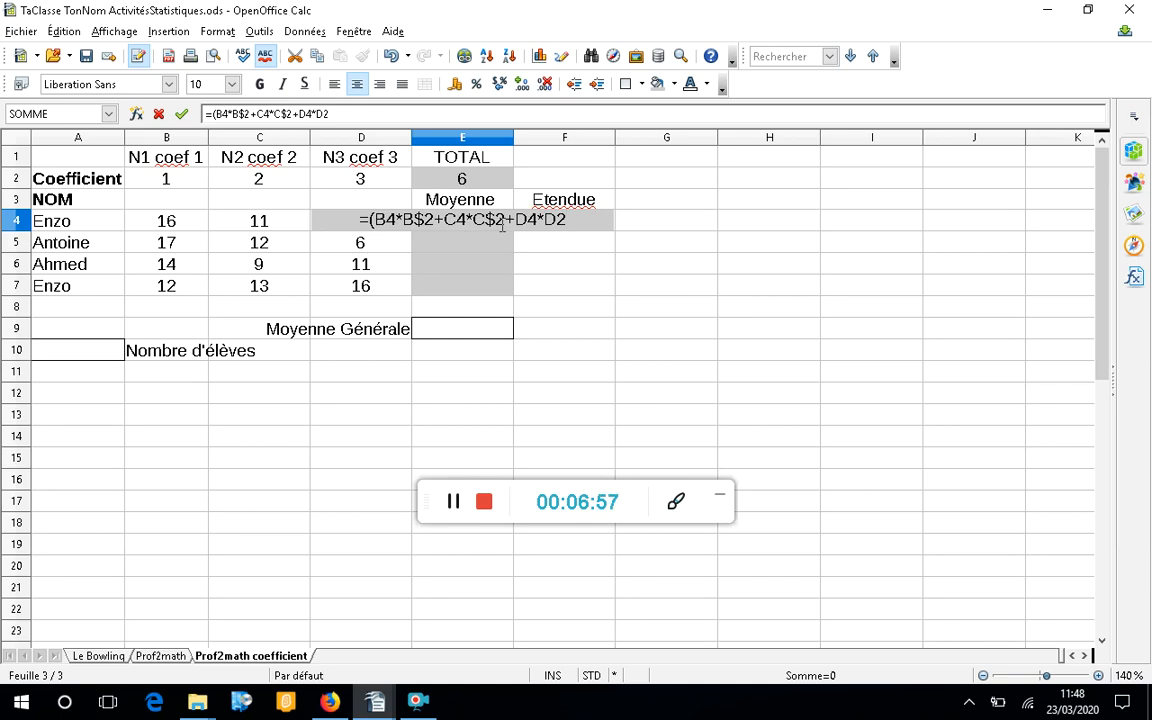
pyautogui.write(')')
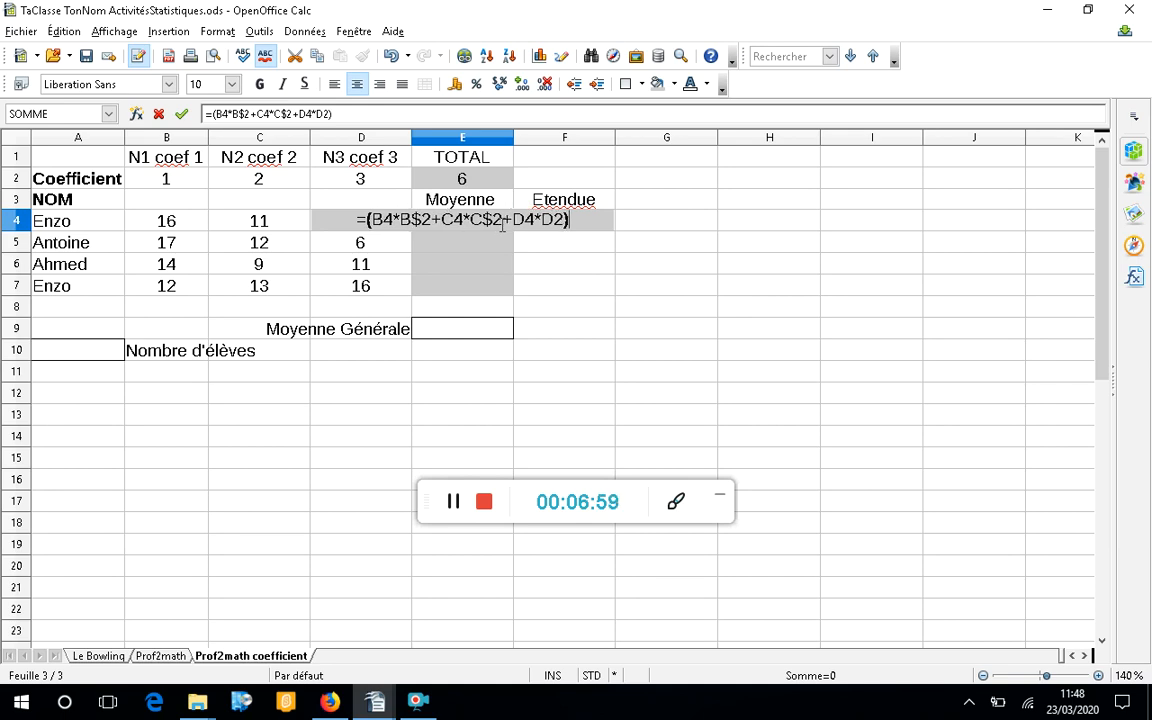
pyautogui.write('/')
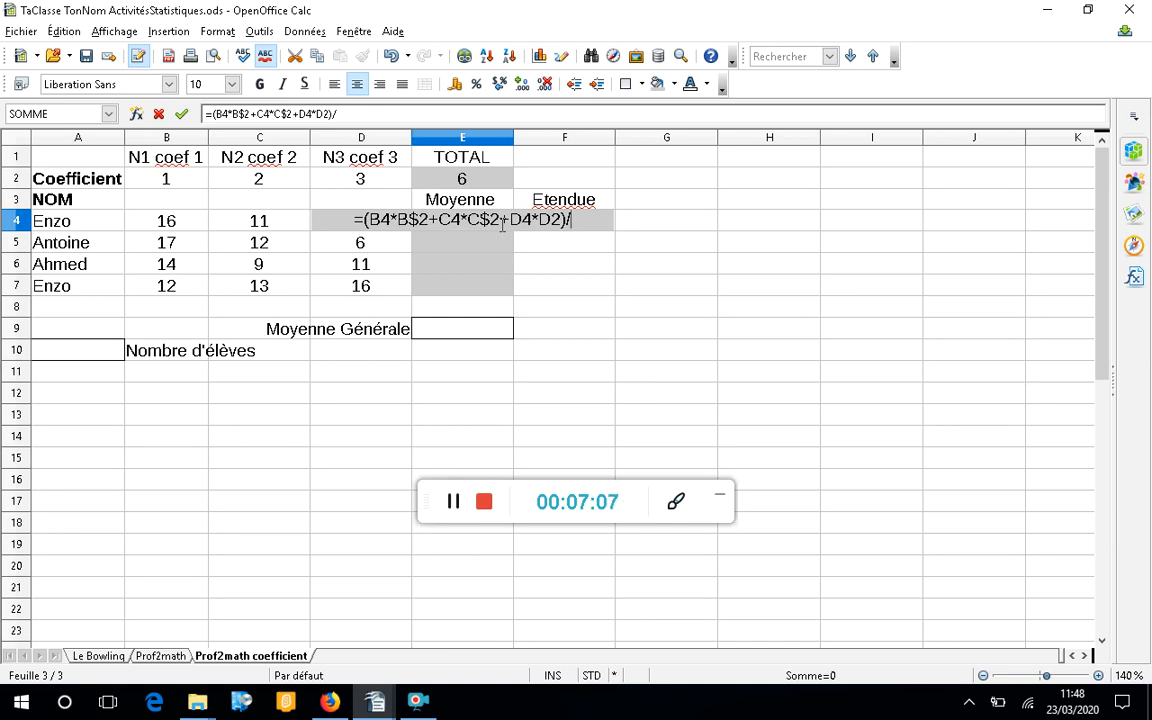
pyautogui.write('E')
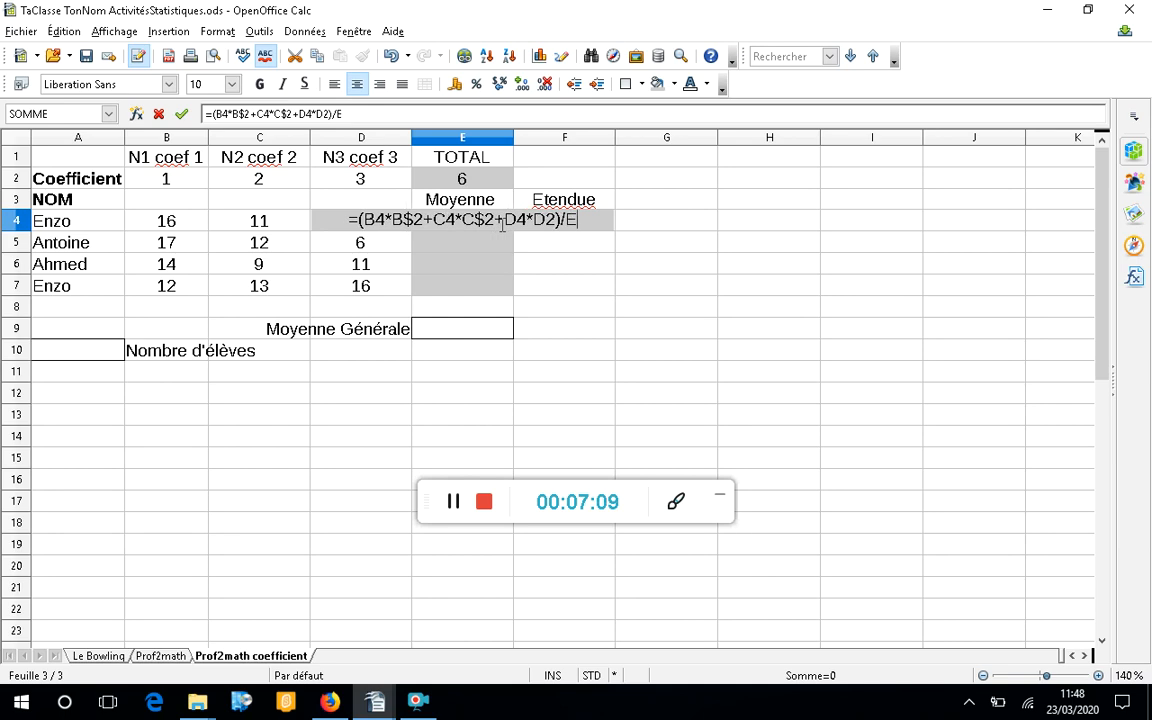
pyautogui.write('$')
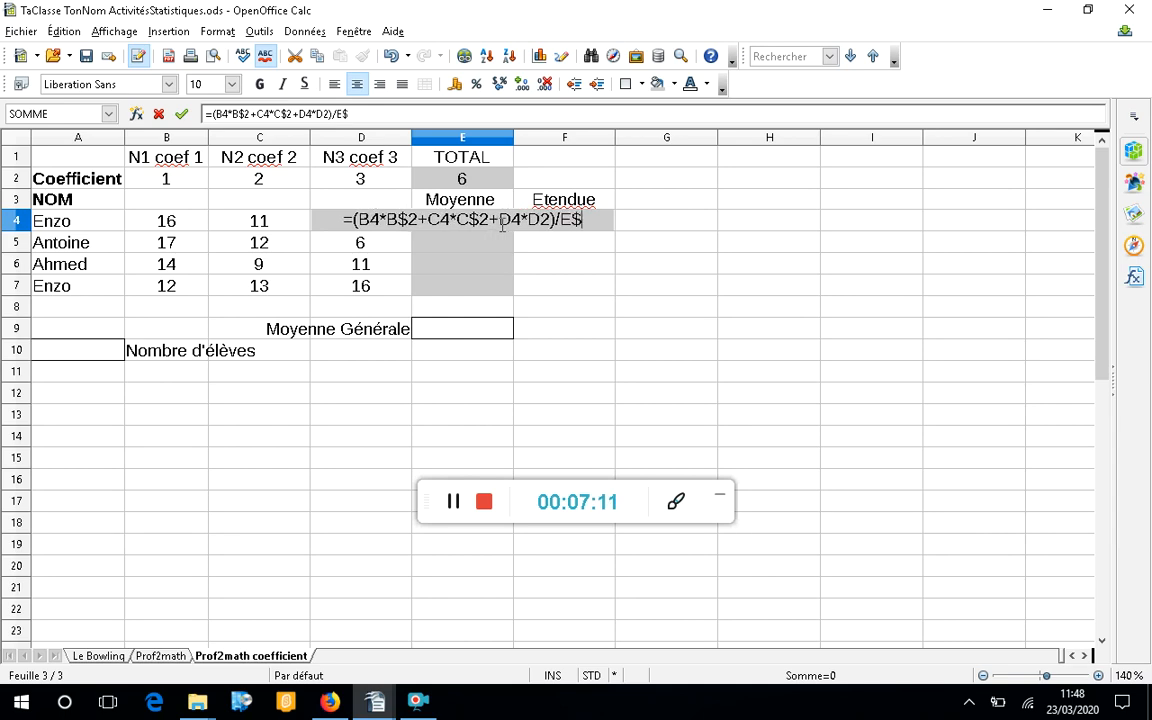
pyautogui.write('2')
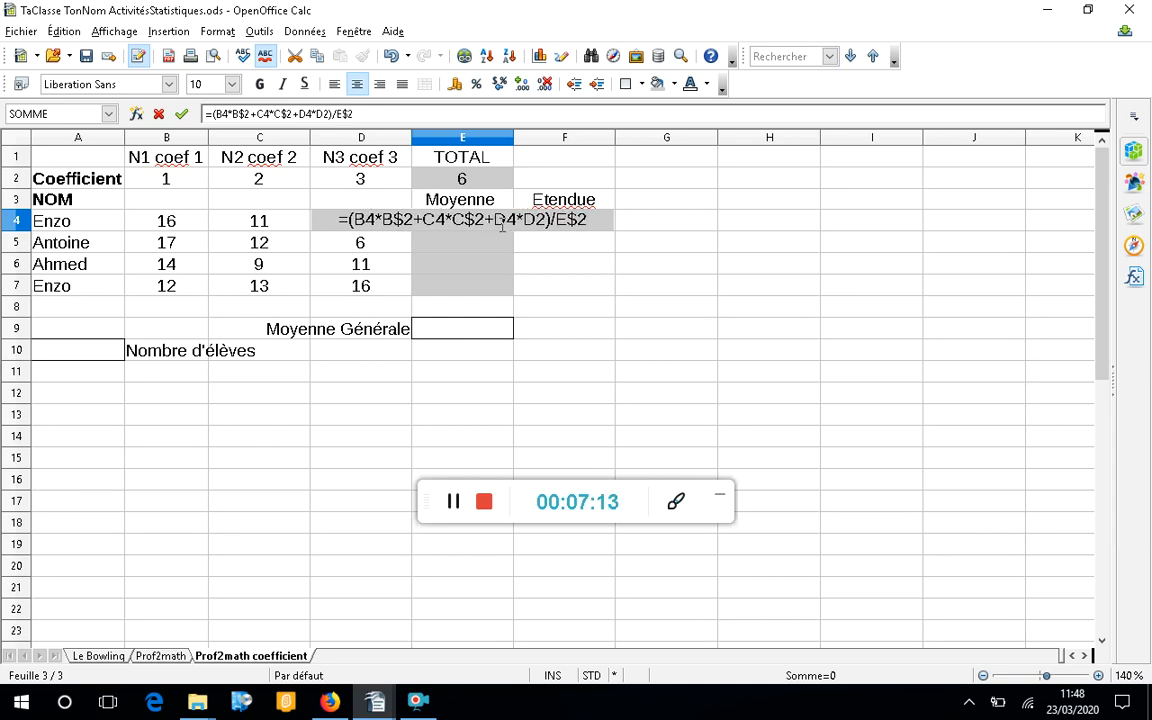
pyautogui.press('Return')
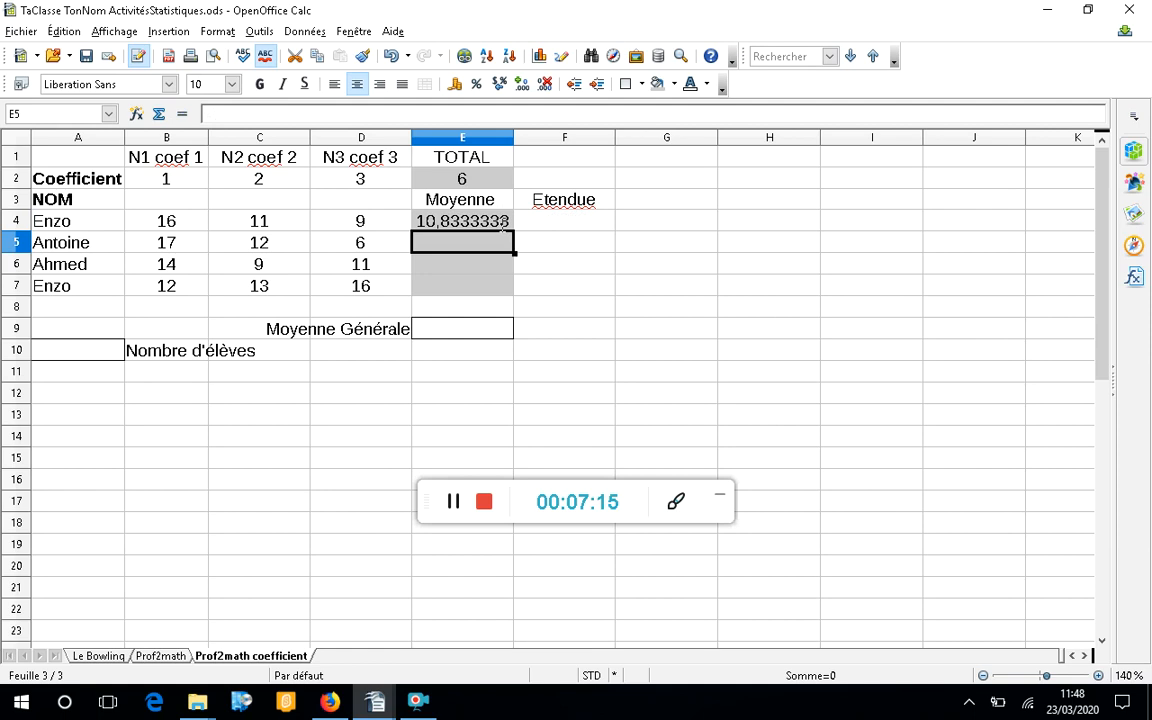
# Format the first student's average in E4 as a number with two decimals.
pyautogui.click(503, 228)
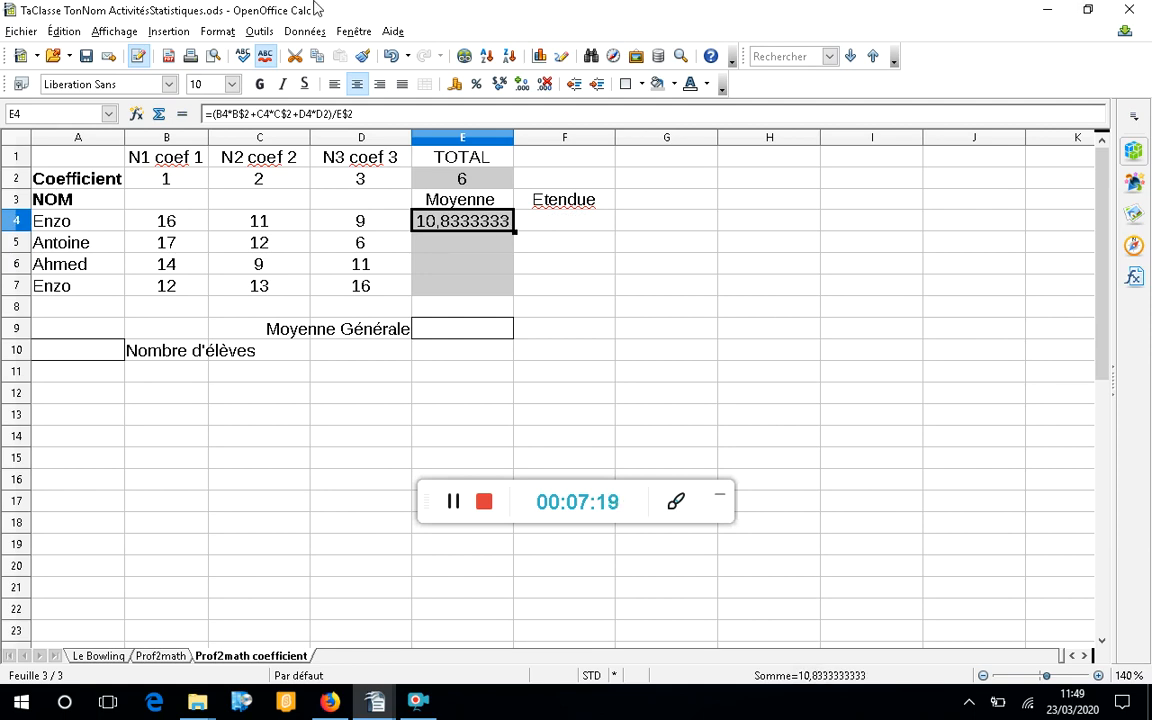
pyautogui.rightClick(436, 222)
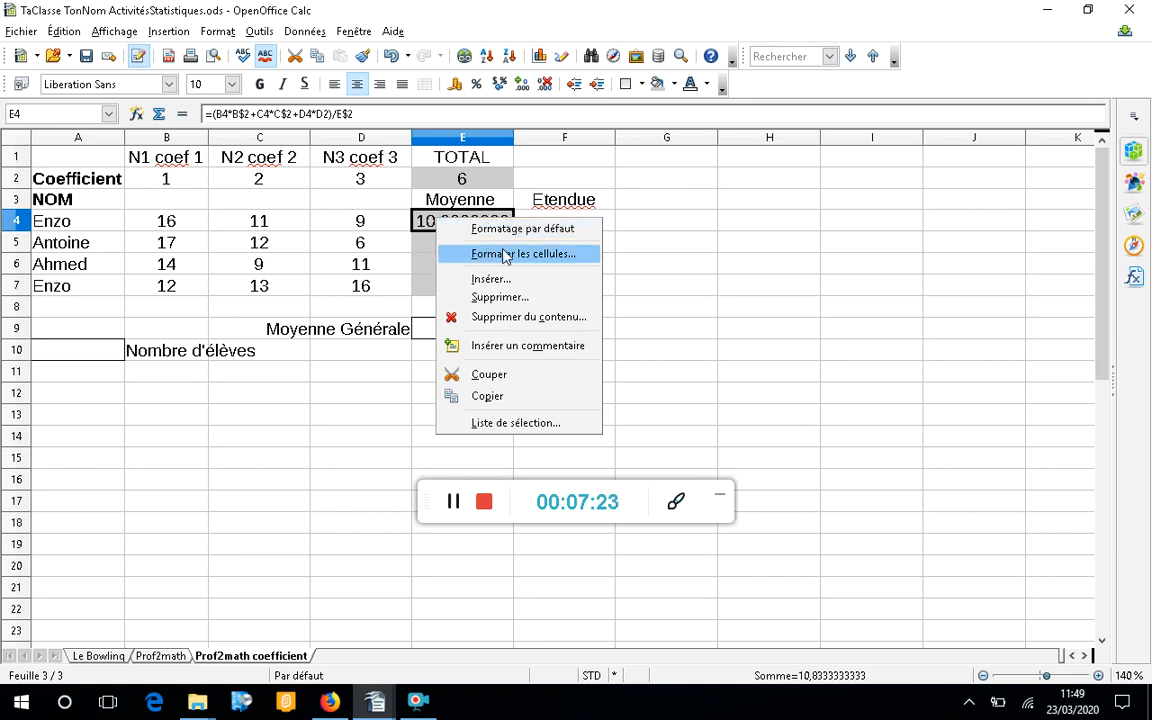
pyautogui.click(503, 258)
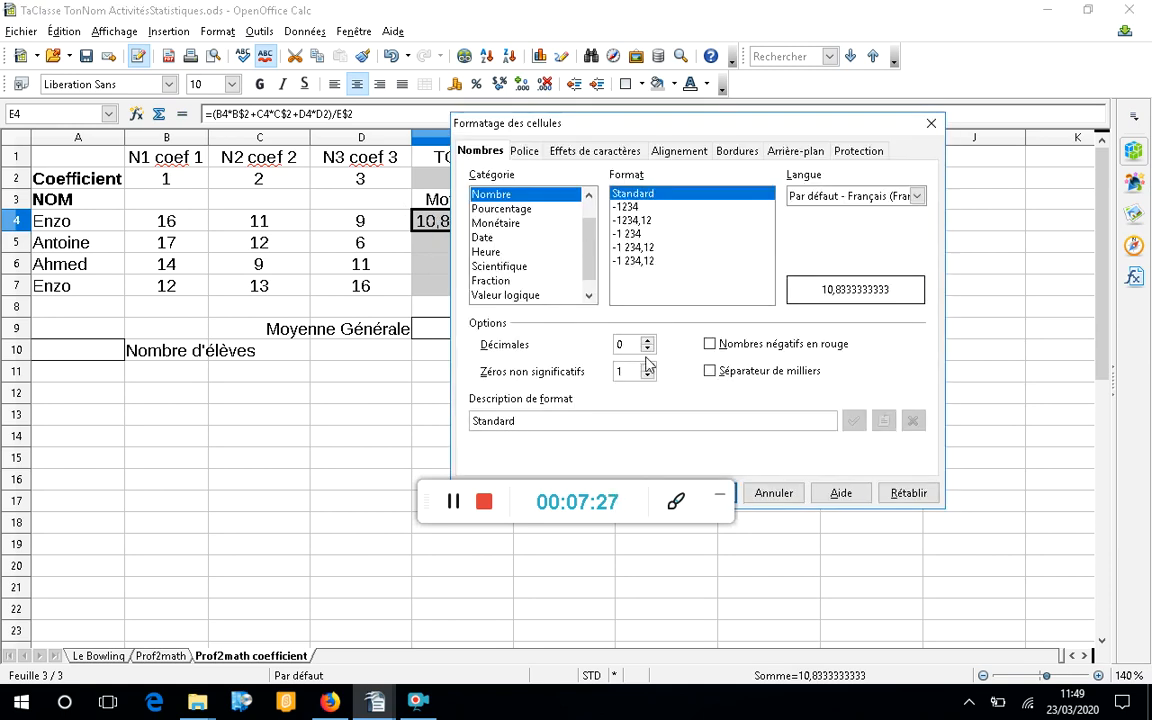
pyautogui.click(648, 340)
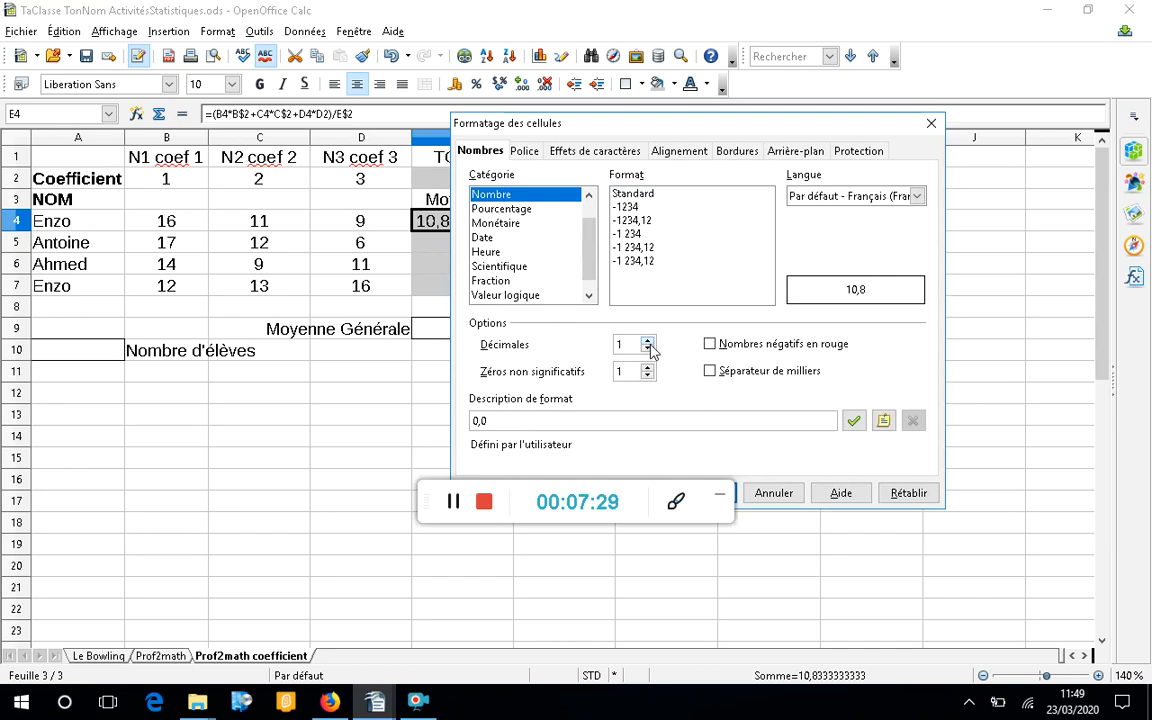
pyautogui.click(648, 341)
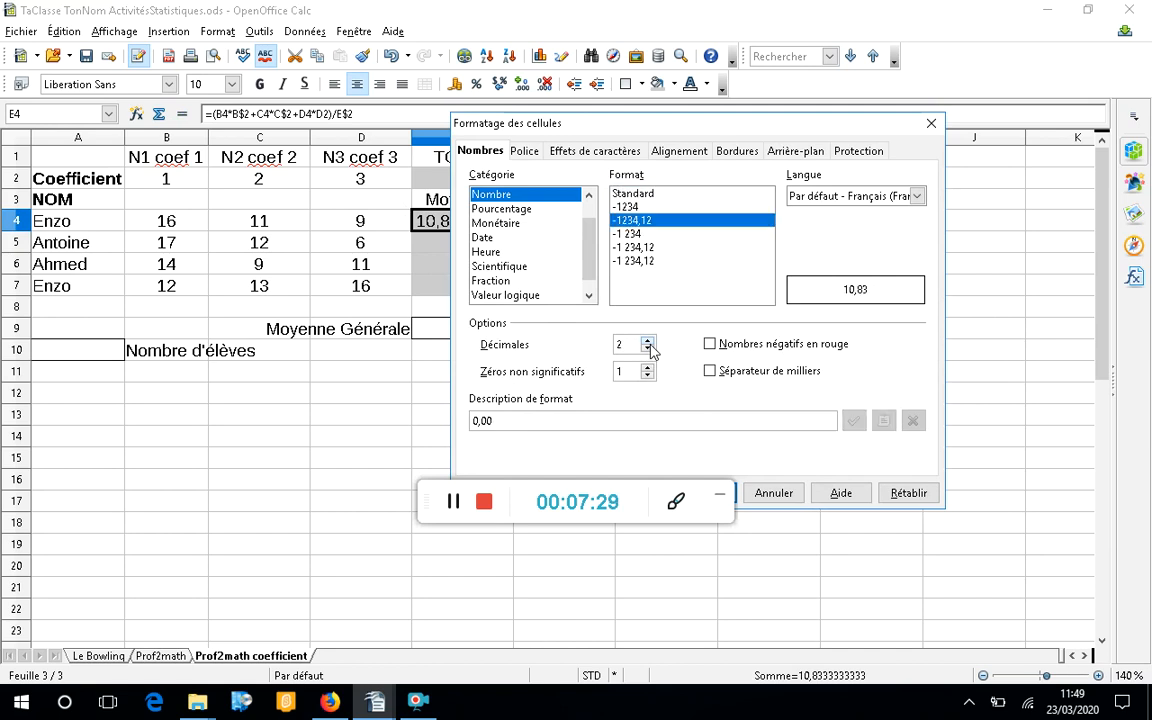
pyautogui.moveTo(754, 123); pyautogui.dragTo(844, 106)
pyautogui.click(806, 476)
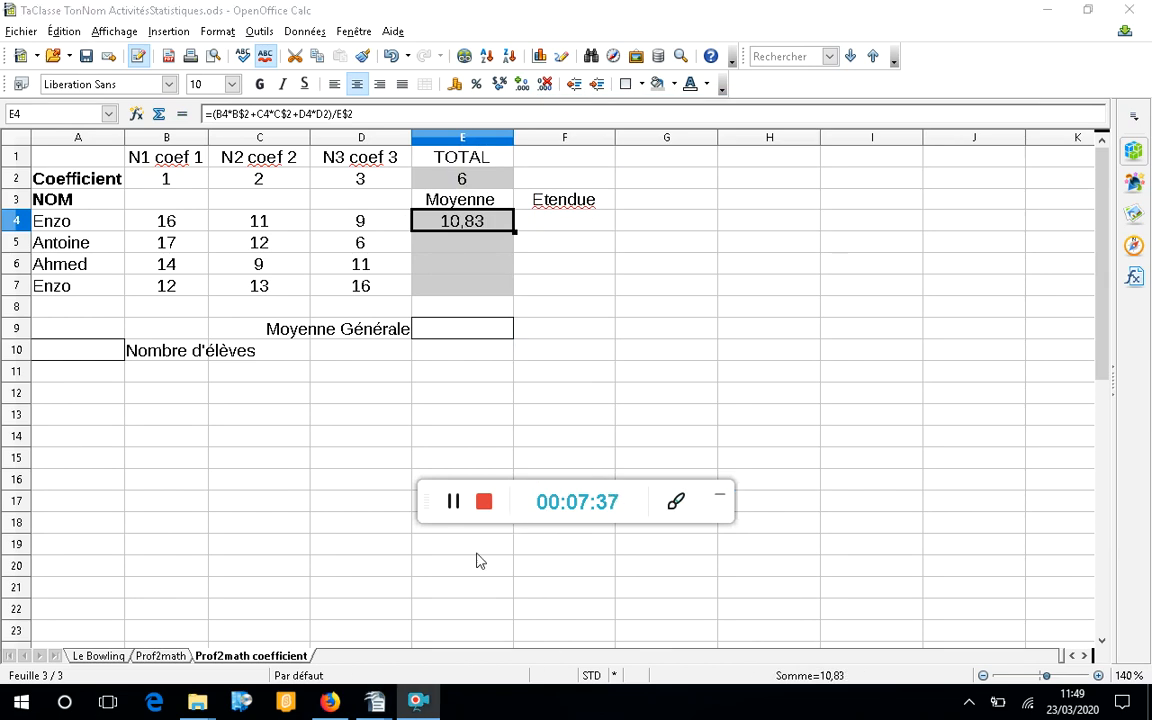
# Fill the weighted average formula from E4 down through E7 for the remaining students.
pyautogui.moveTo(427, 494); pyautogui.dragTo(54, 599)
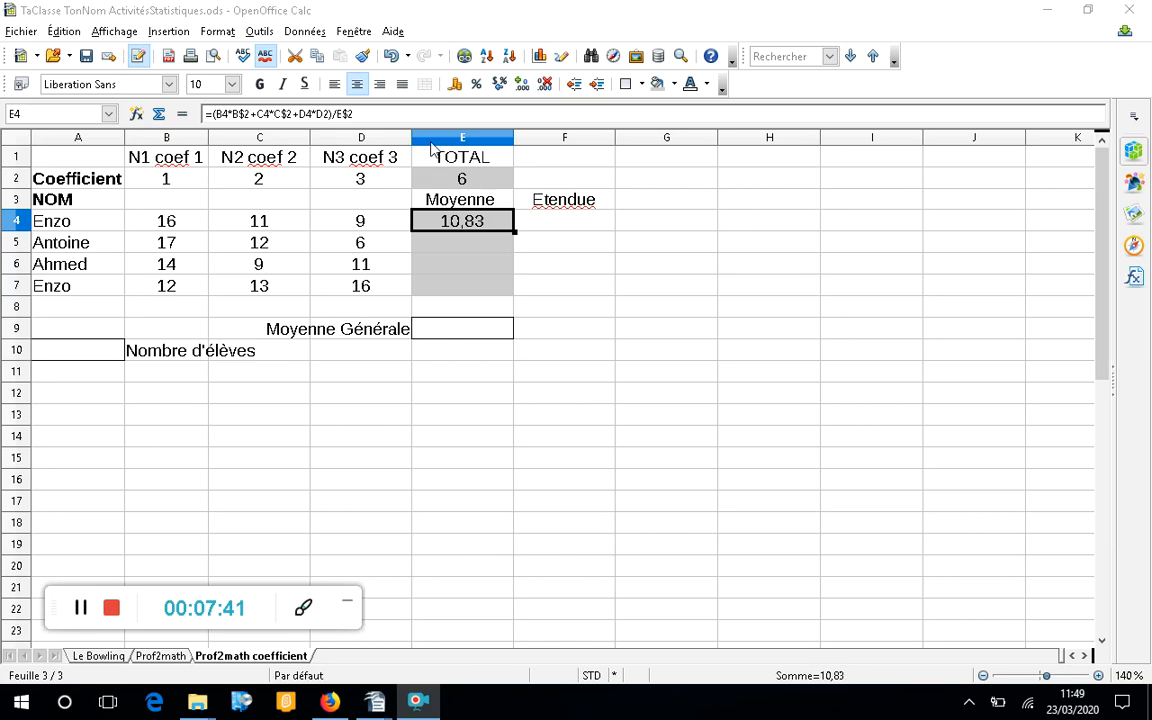
pyautogui.doubleClick(514, 230)
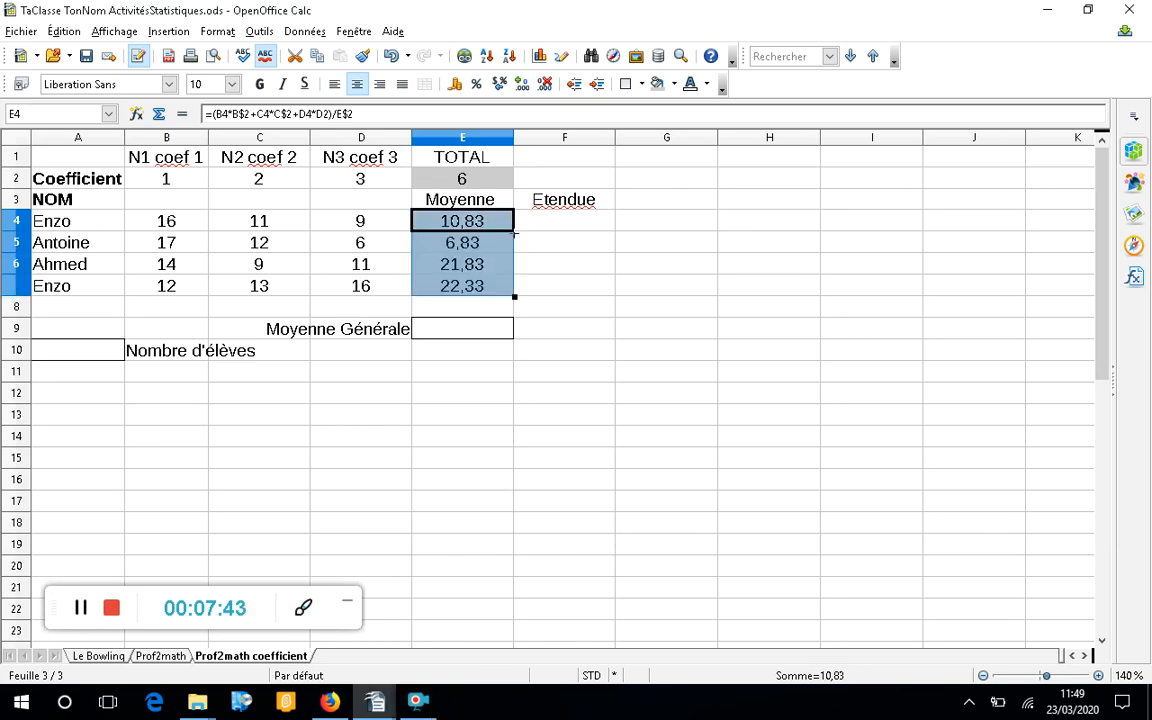
pyautogui.click(540, 225)
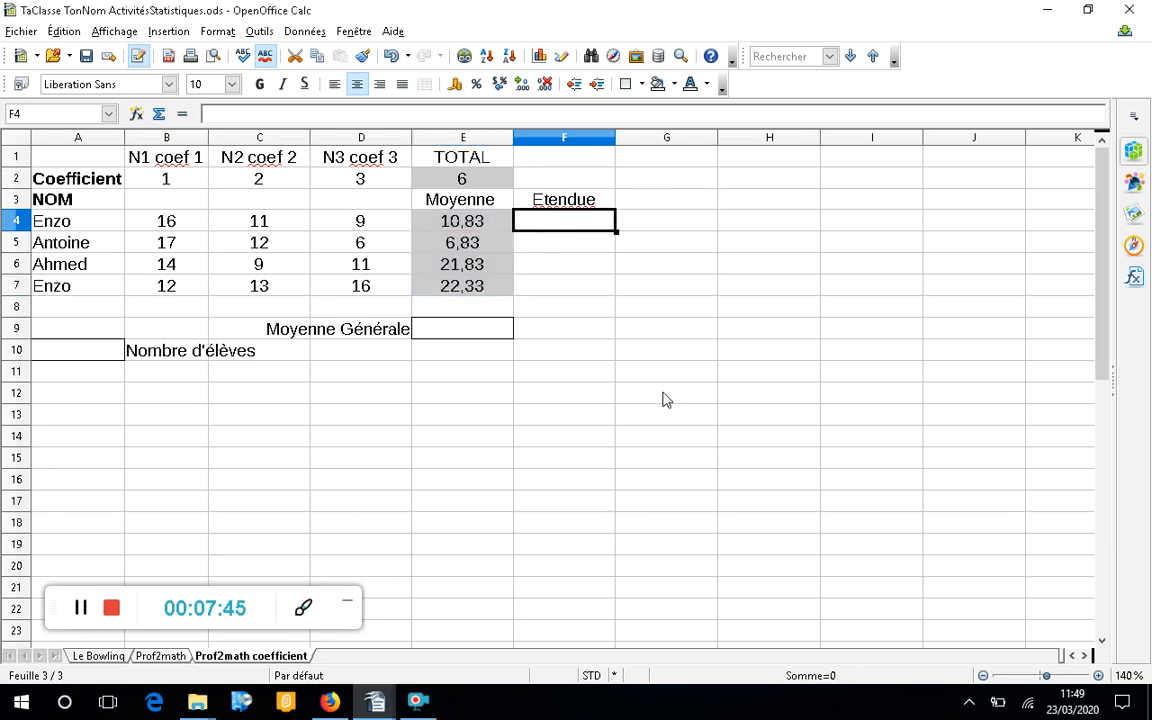
pyautogui.click(483, 329)
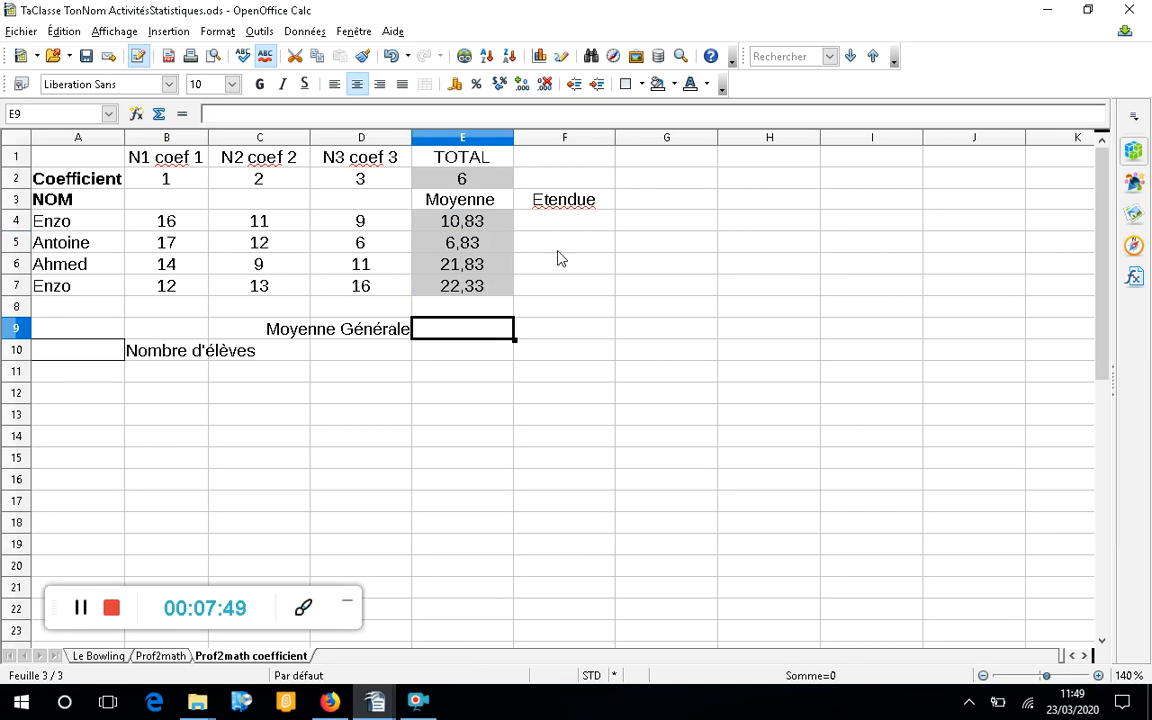
pyautogui.write('=')
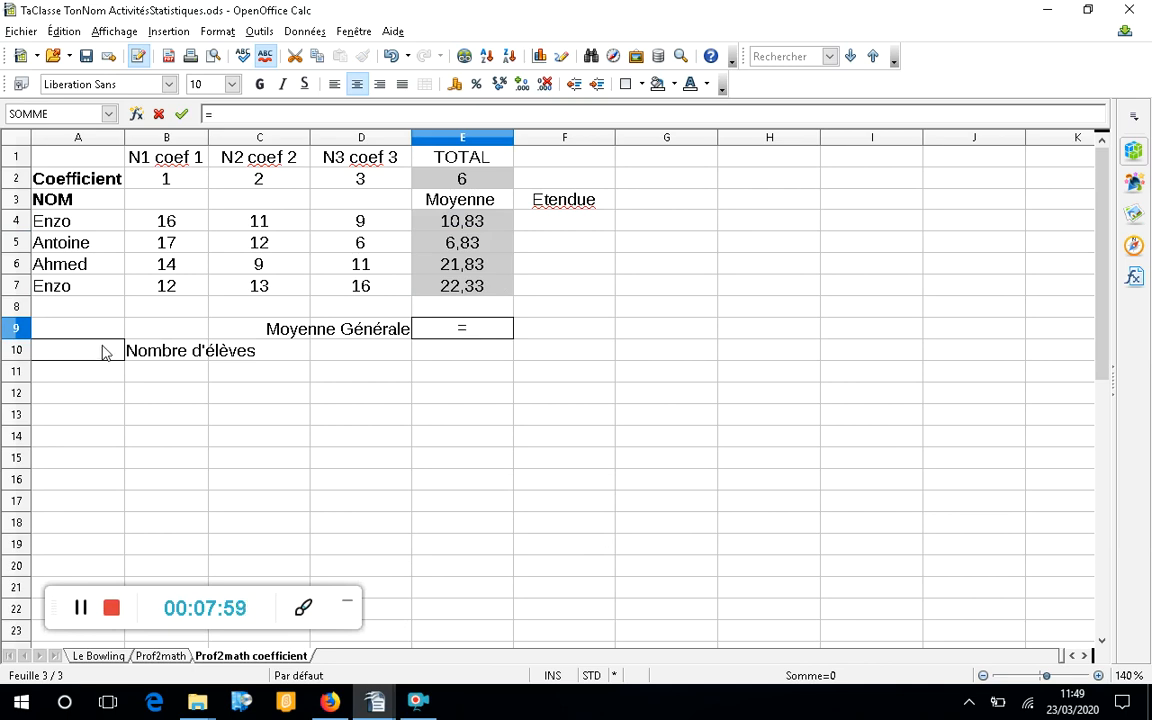
pyautogui.press('BackSpace')
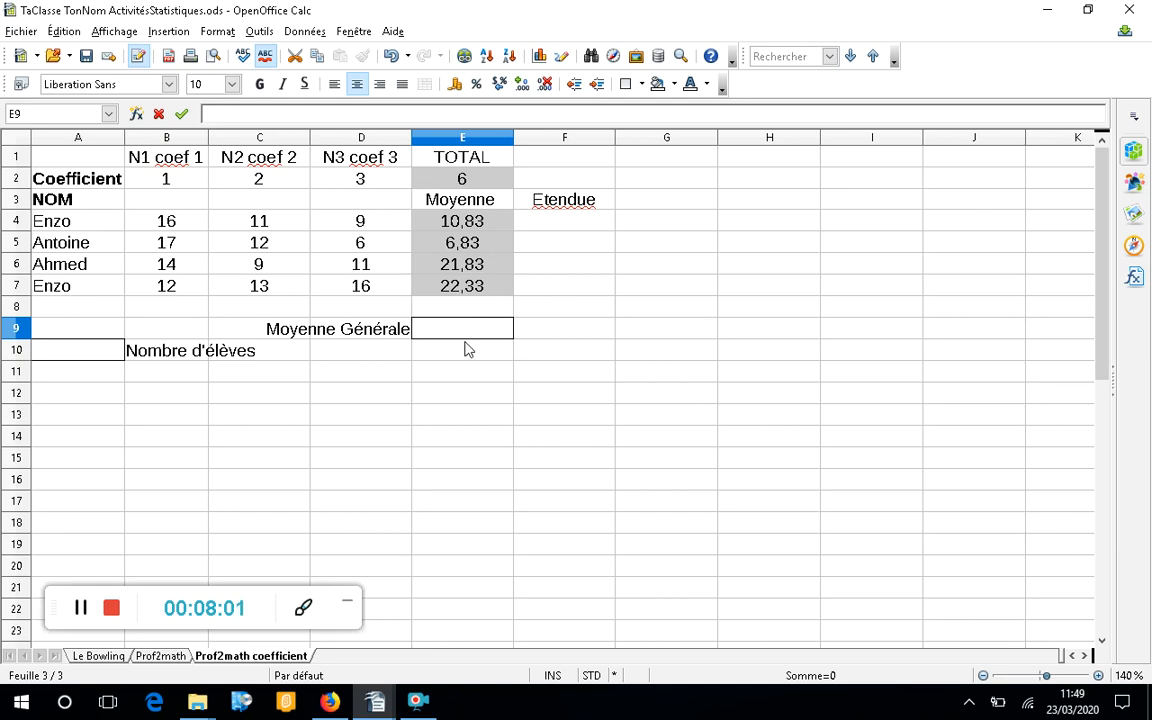
pyautogui.click(464, 395)
# Count the students in A10 by applying the nbval function to the names listed under NOM.
pyautogui.click(100, 352)
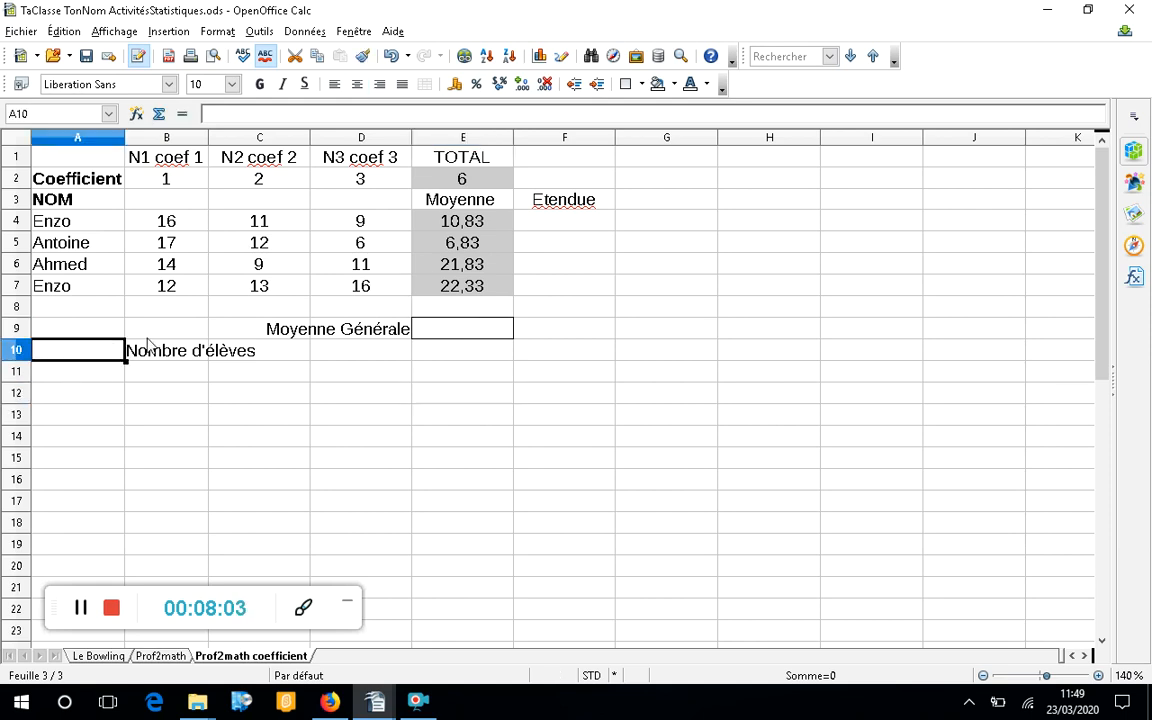
pyautogui.write('=')
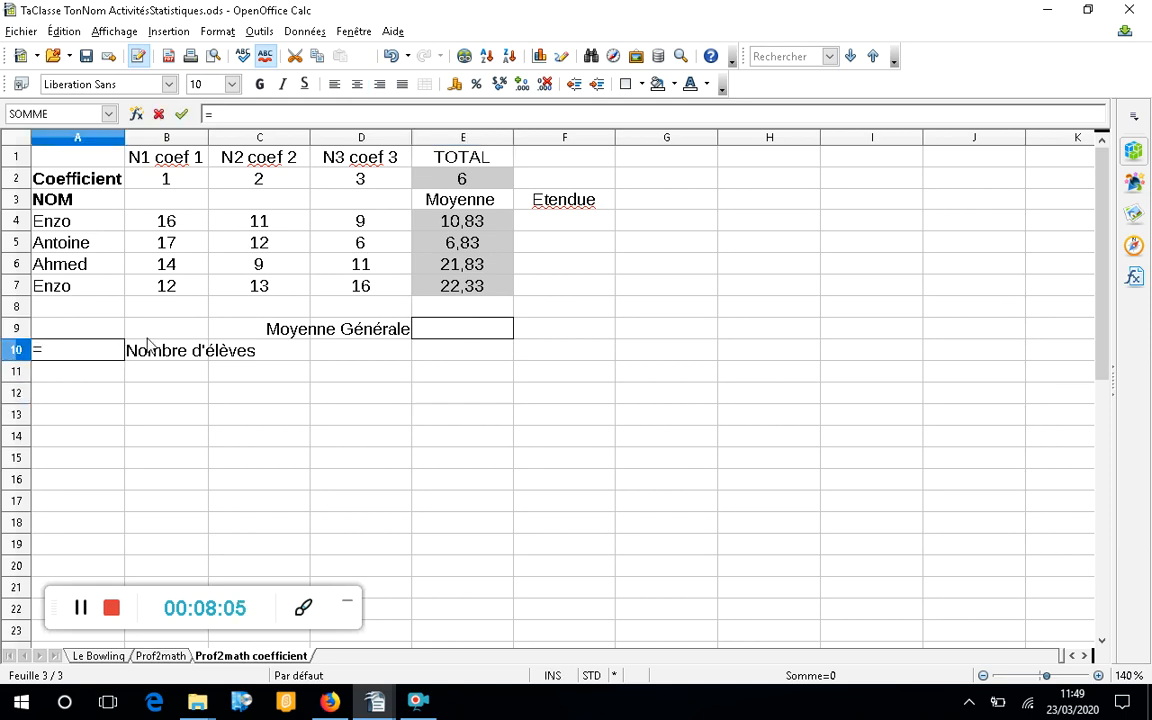
pyautogui.write('nbval(')
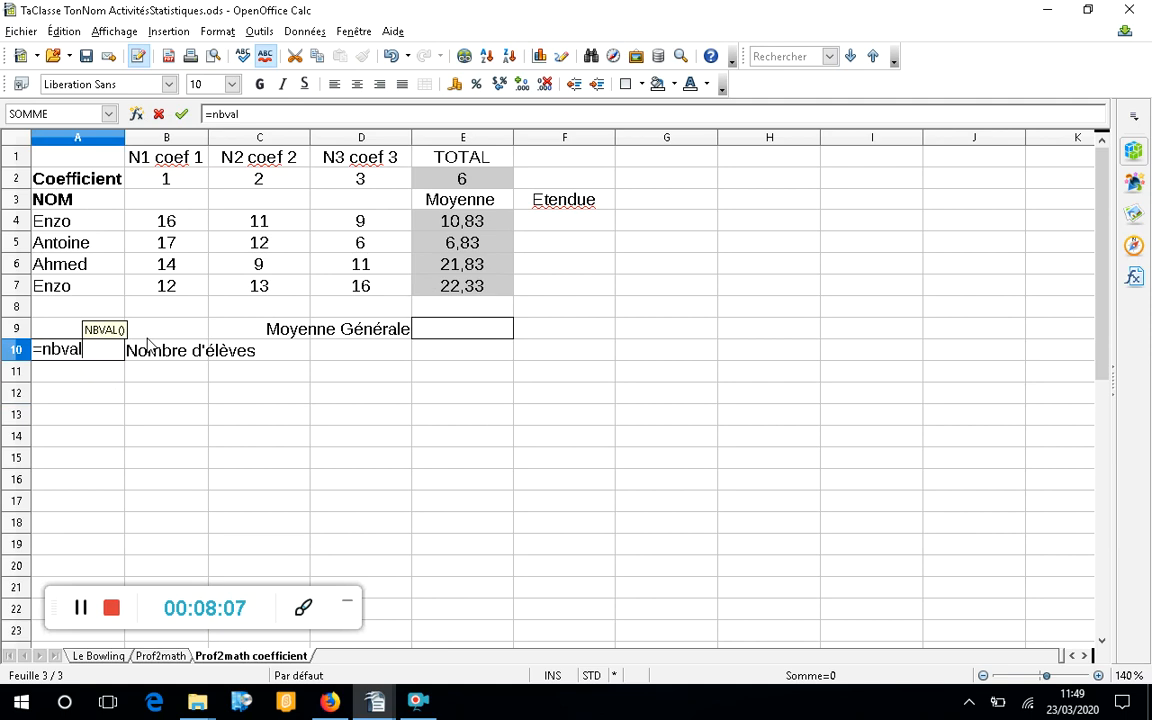
pyautogui.moveTo(82, 213); pyautogui.dragTo(88, 300)
pyautogui.click(321, 114)
pyautogui.write(')')
pyautogui.press('Return')
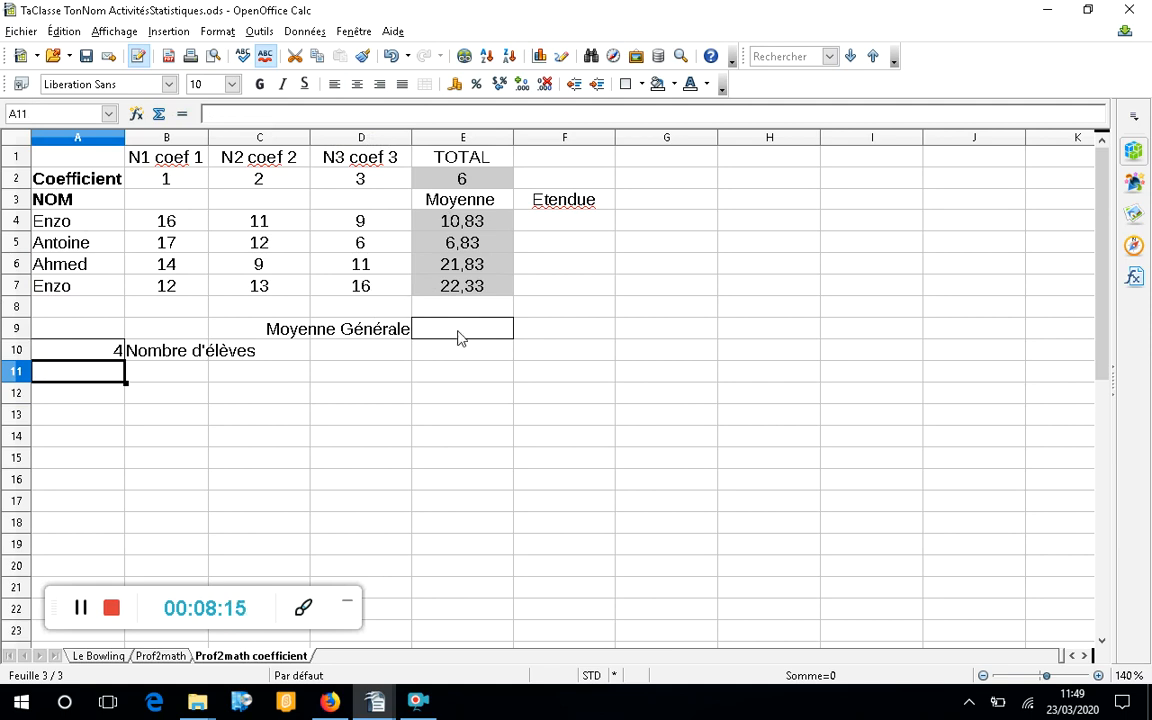
# Compute the general average in E9 with the formula =moyenne(E4:E7).
pyautogui.click(418, 333)
pyautogui.write('=mo')
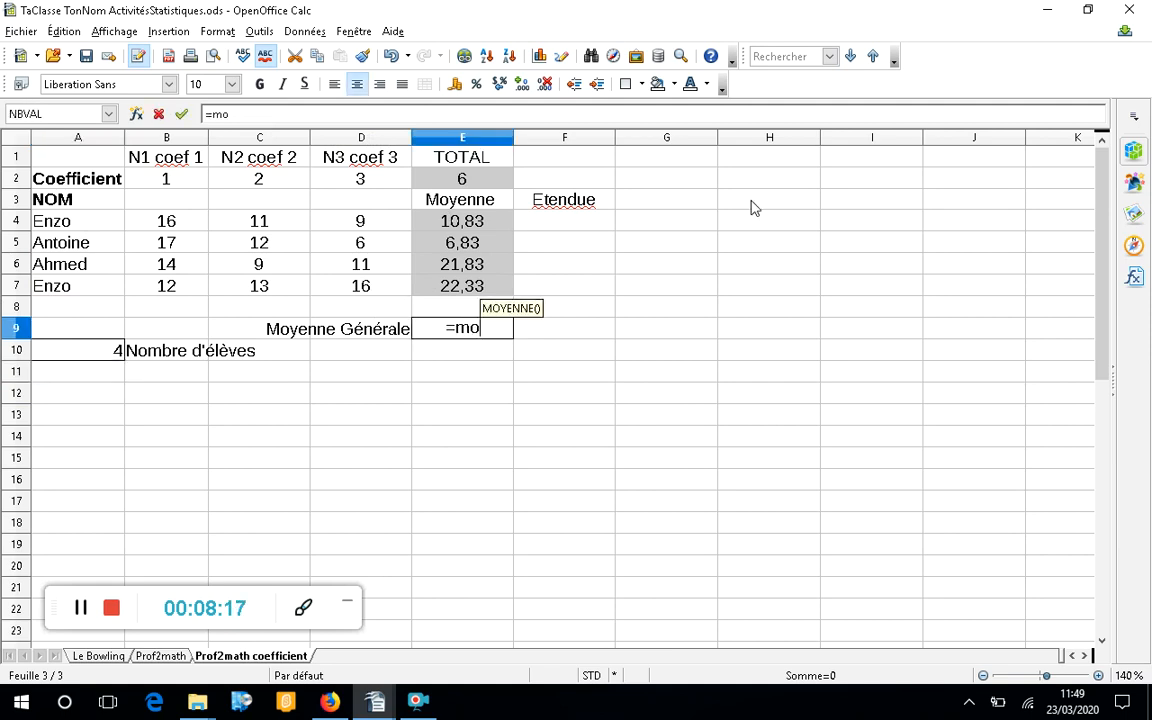
pyautogui.write('yenne(')
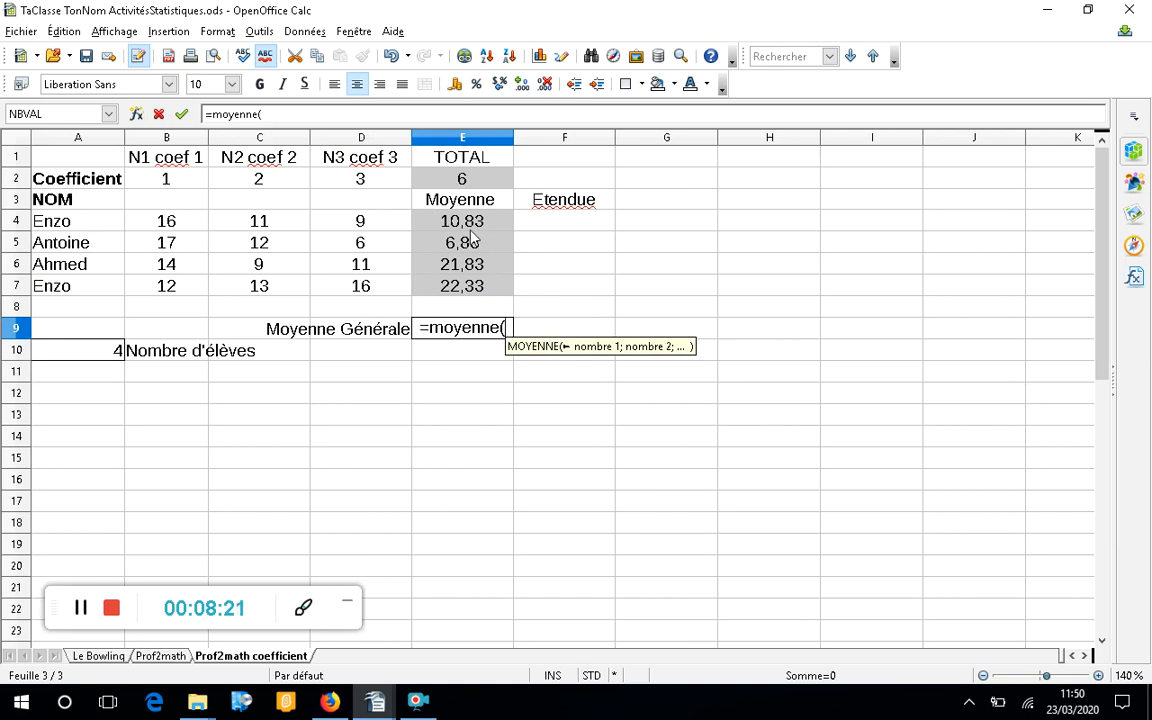
pyautogui.moveTo(472, 228); pyautogui.dragTo(458, 303)
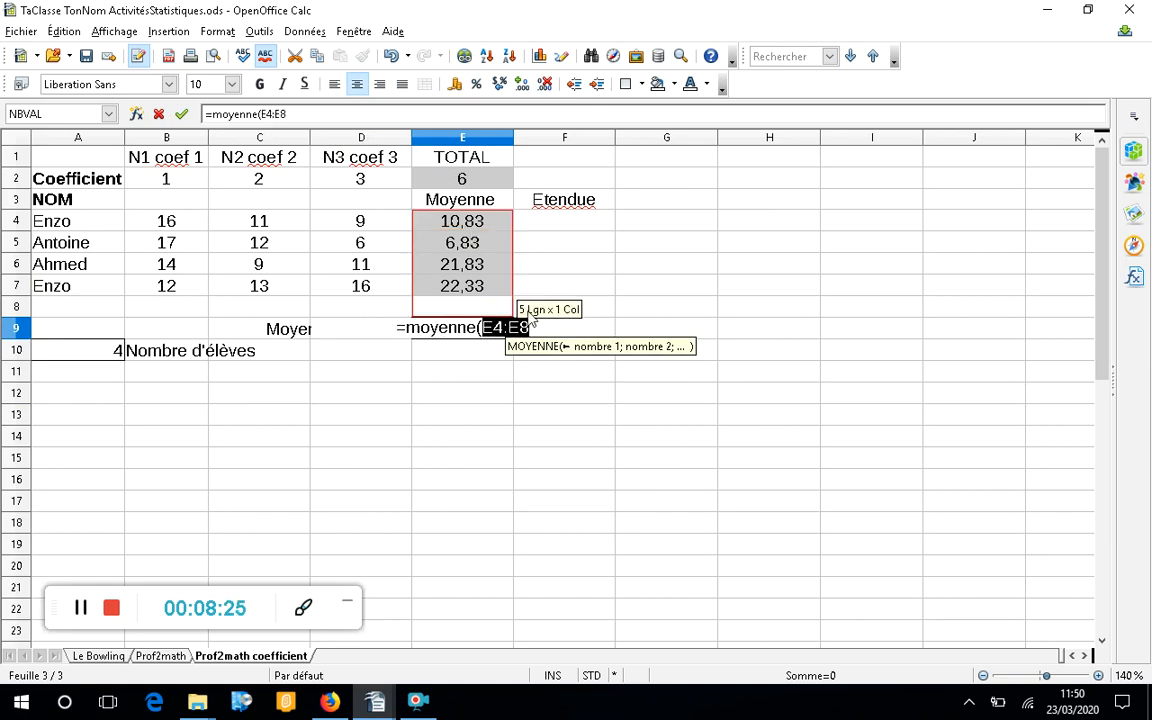
pyautogui.click(496, 266)
pyautogui.moveTo(466, 220); pyautogui.dragTo(466, 288)
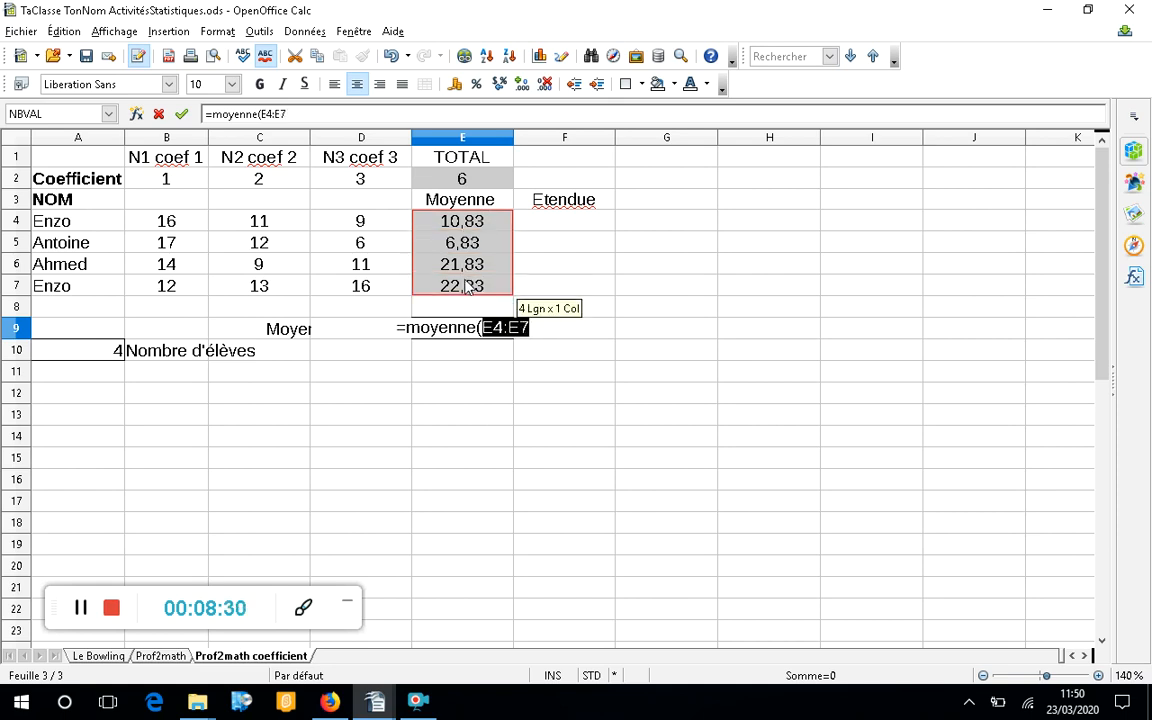
pyautogui.click(412, 110)
pyautogui.write(')')
pyautogui.press('Return')
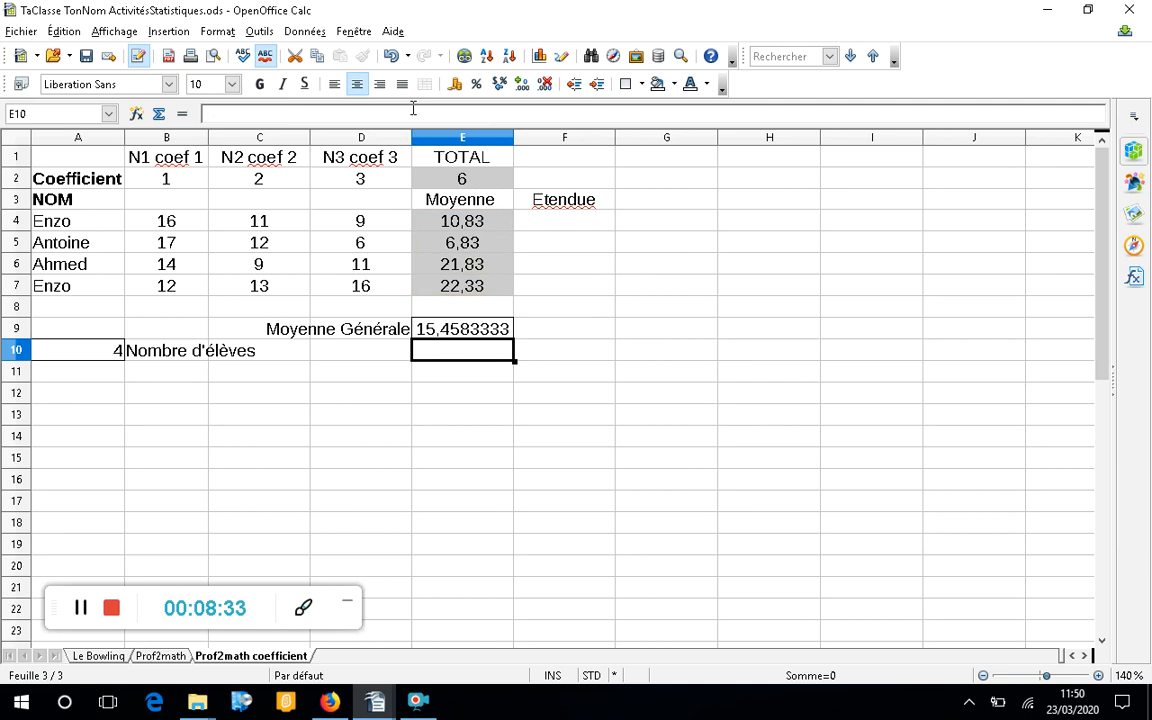
# Format the general average in E9 as a number with two decimals.
pyautogui.press('Up')
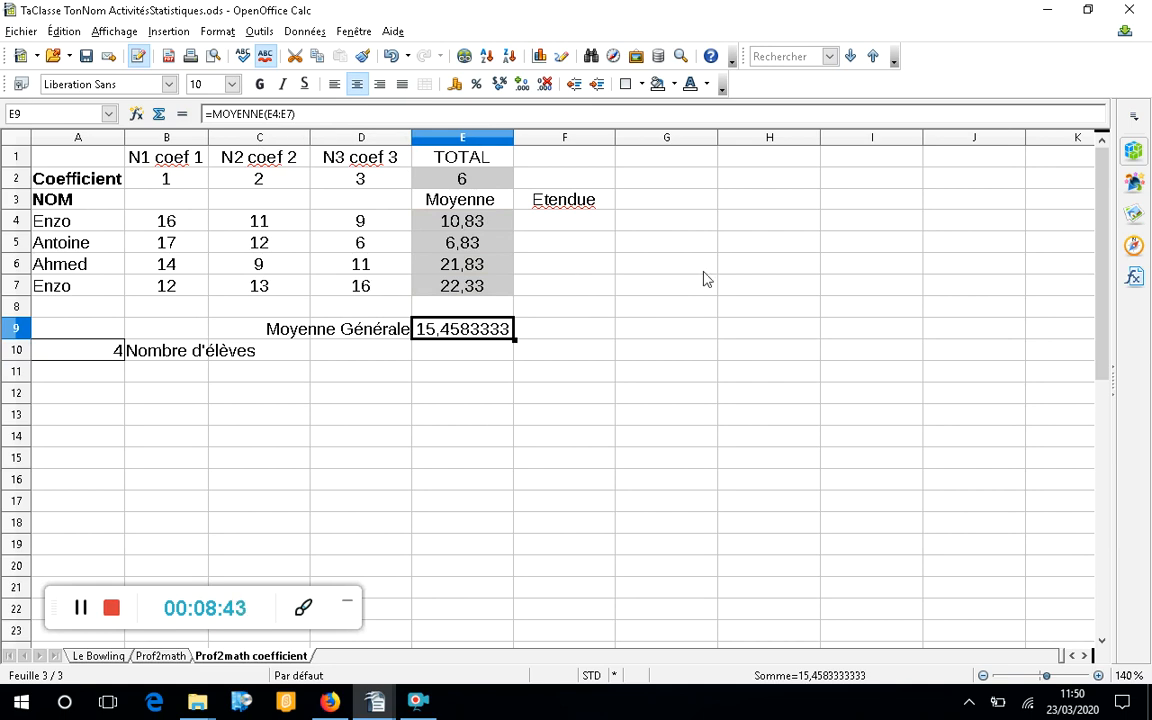
pyautogui.rightClick(492, 336)
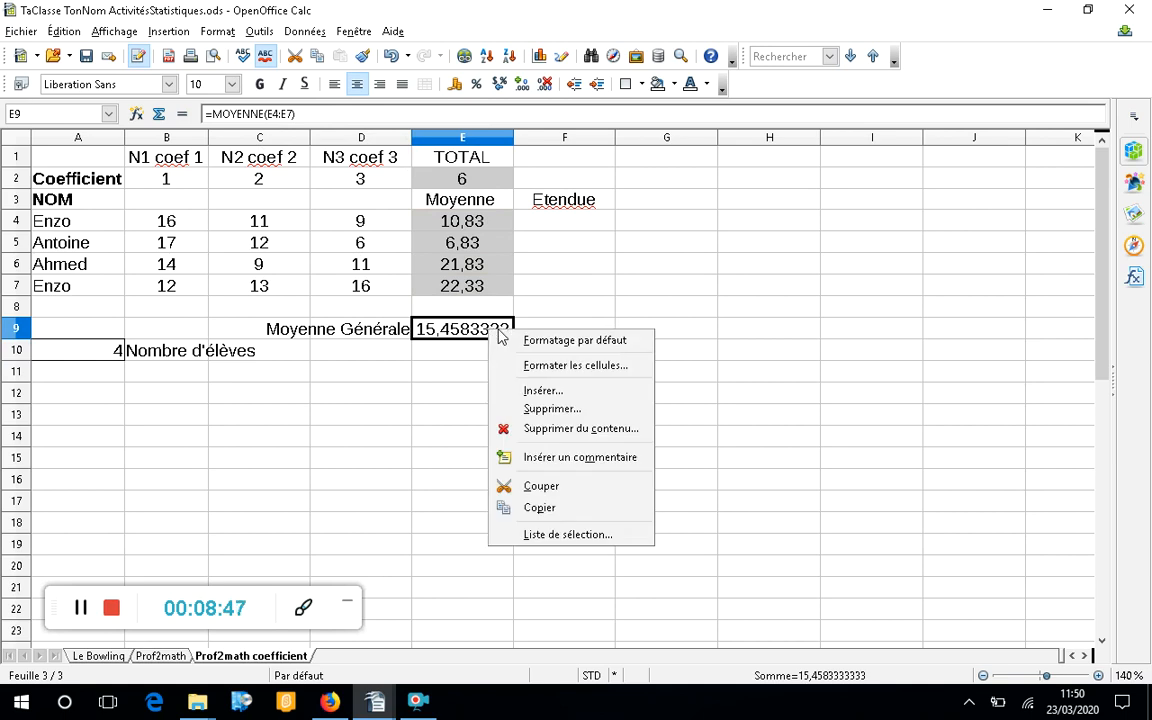
pyautogui.click(569, 366)
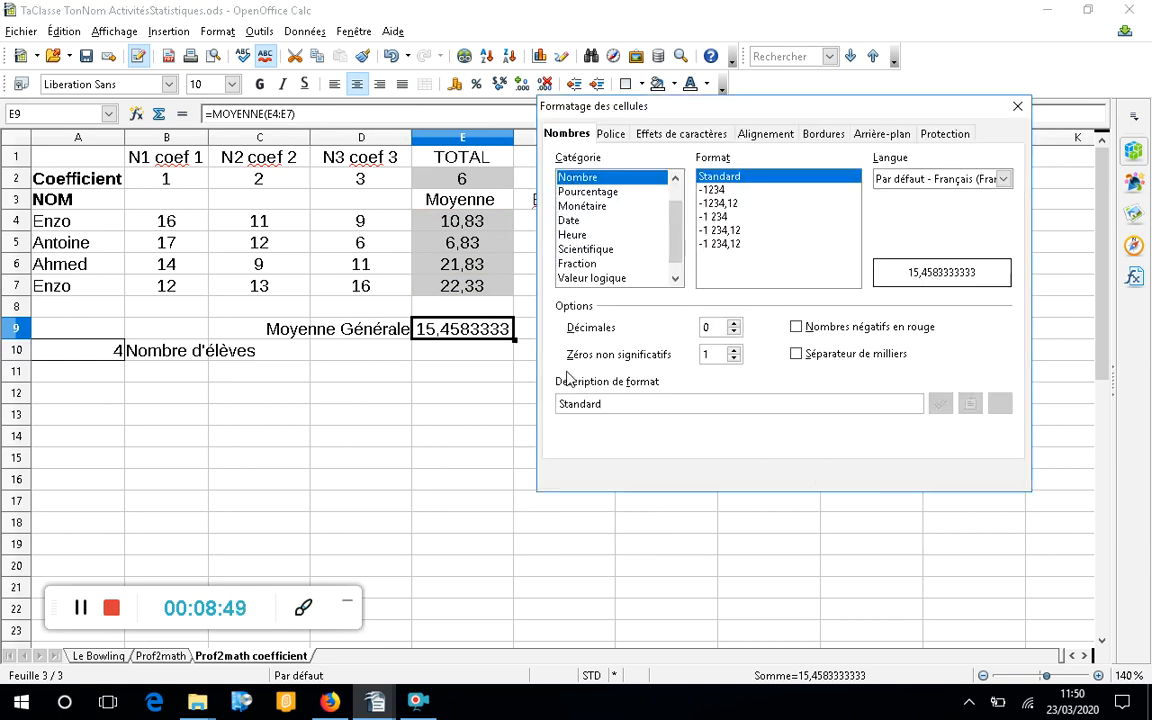
pyautogui.click(734, 327)
pyautogui.click(734, 327)
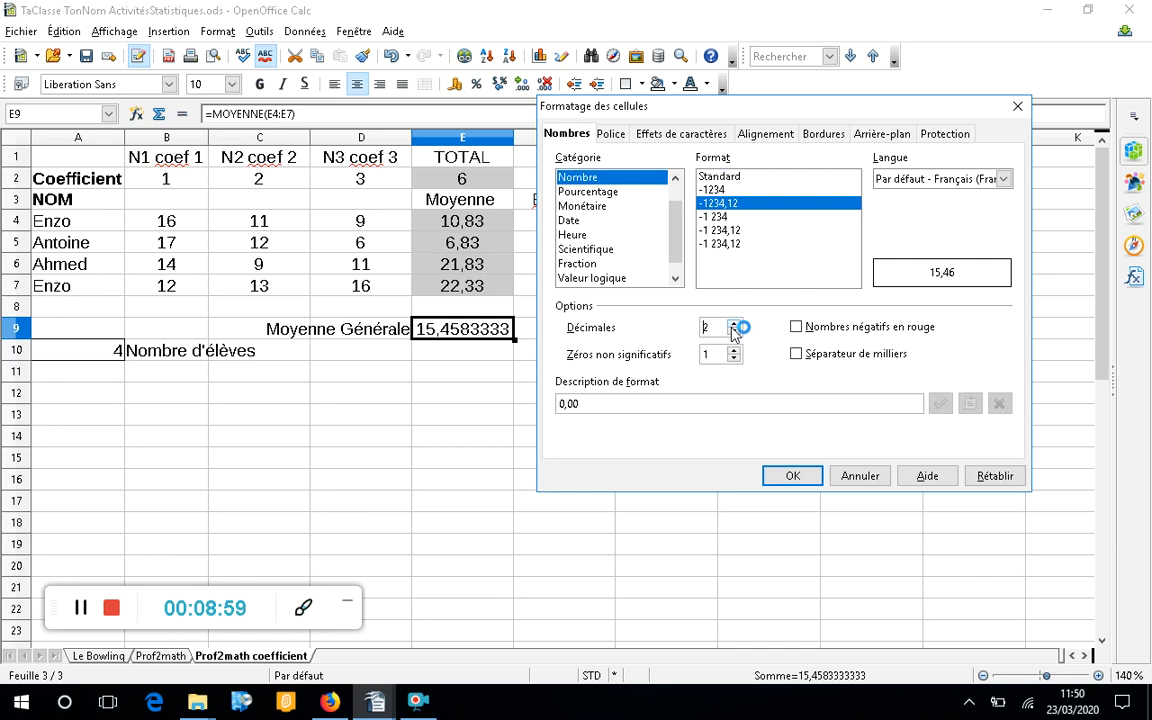
pyautogui.click(808, 477)
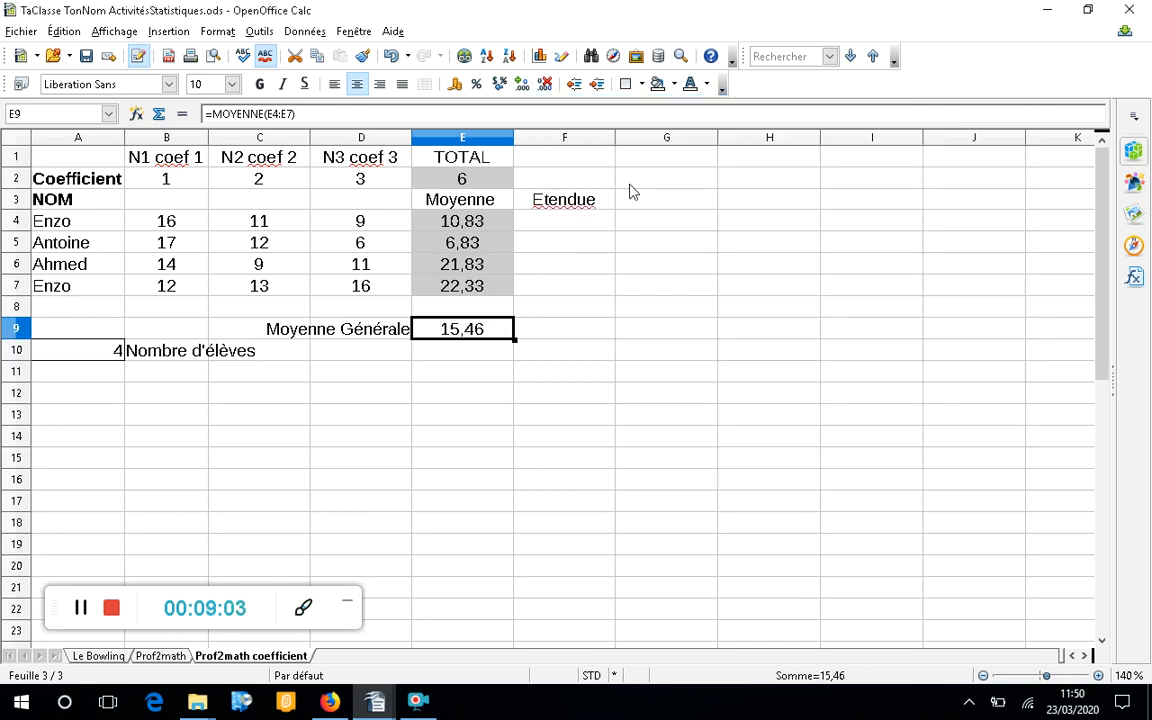
# Enter =max(B4:D4)-min( in F4 as the first student's range formula.
pyautogui.click(586, 222)
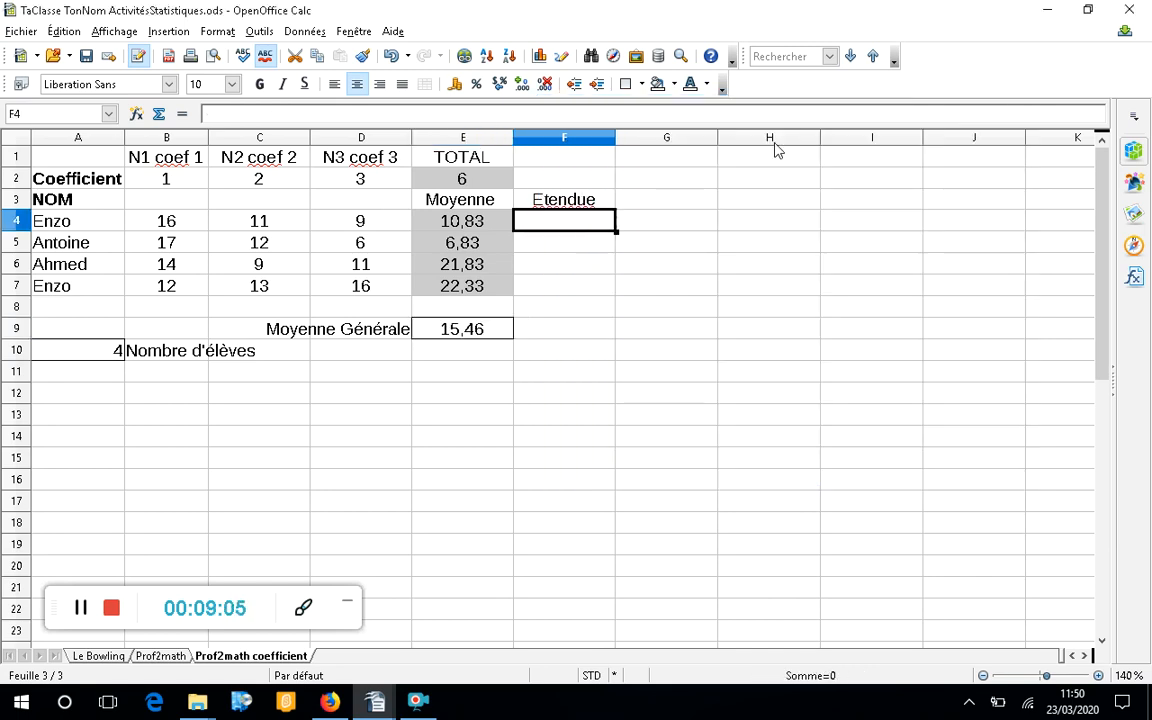
pyautogui.write('=max')
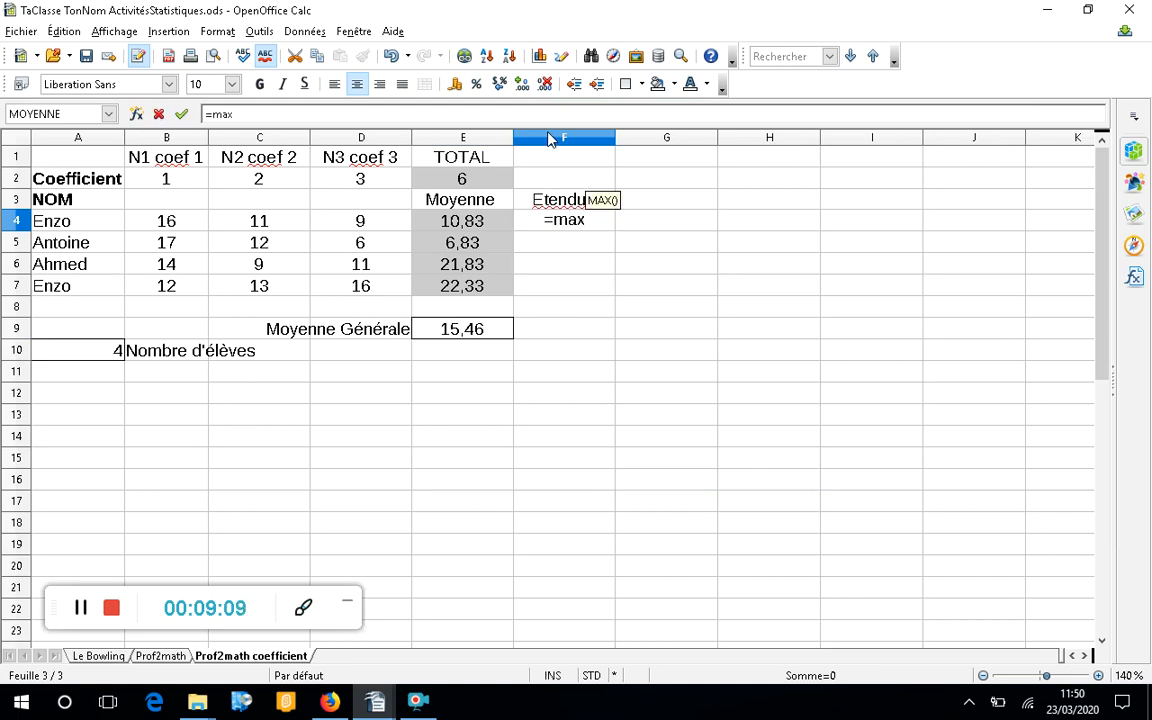
pyautogui.write('(')
pyautogui.moveTo(170, 225); pyautogui.dragTo(390, 226)
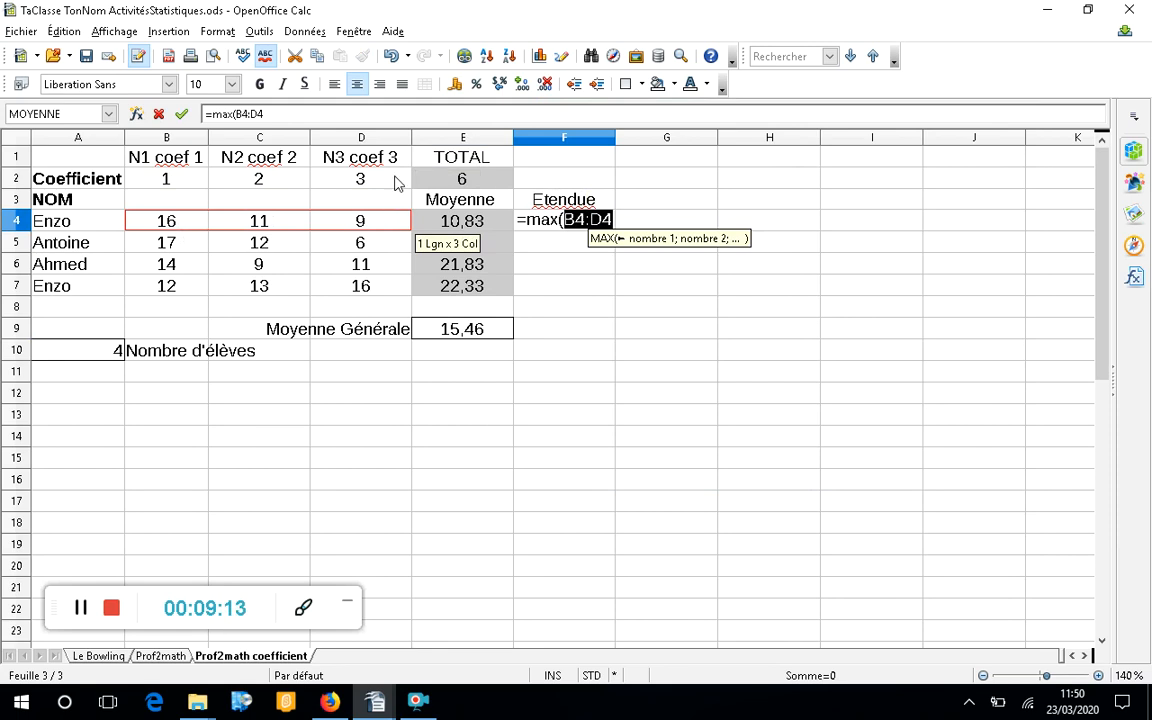
pyautogui.click(388, 110)
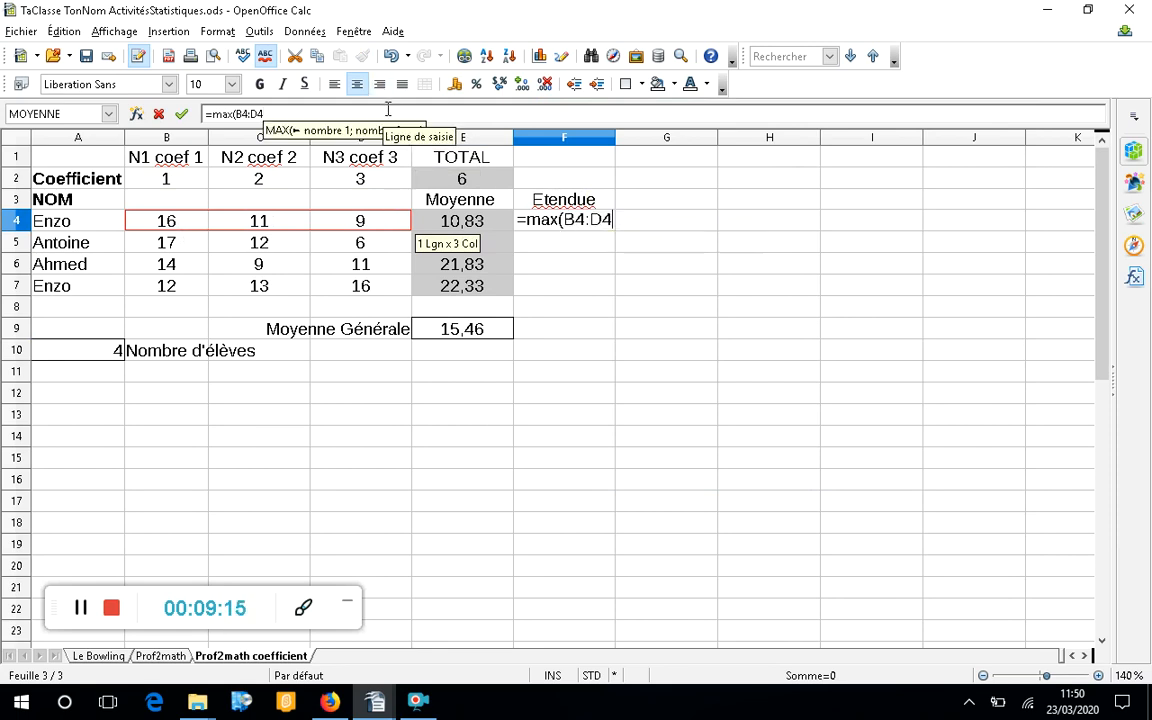
pyautogui.write(')-min')
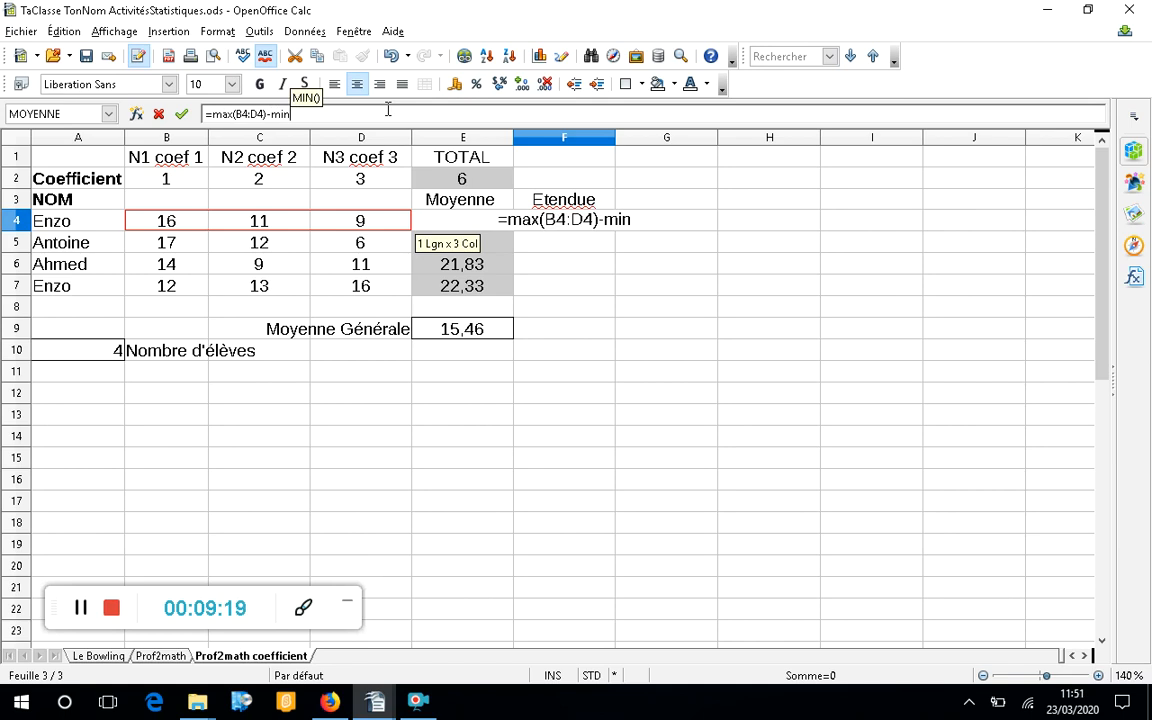
pyautogui.write('(')
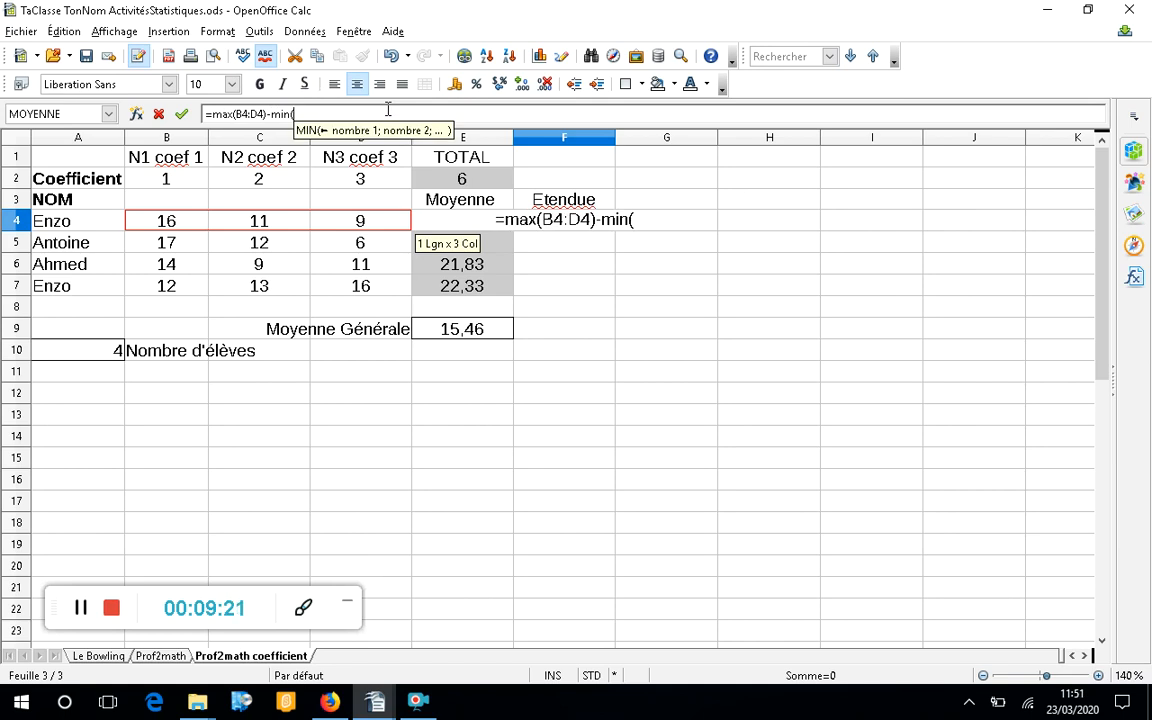
pyautogui.press('Return')
# Complete the first student's range formula in F4 as =MAX(B4:D4)-MIN(B4:D4) and fill it down through F7.
pyautogui.press('Up')
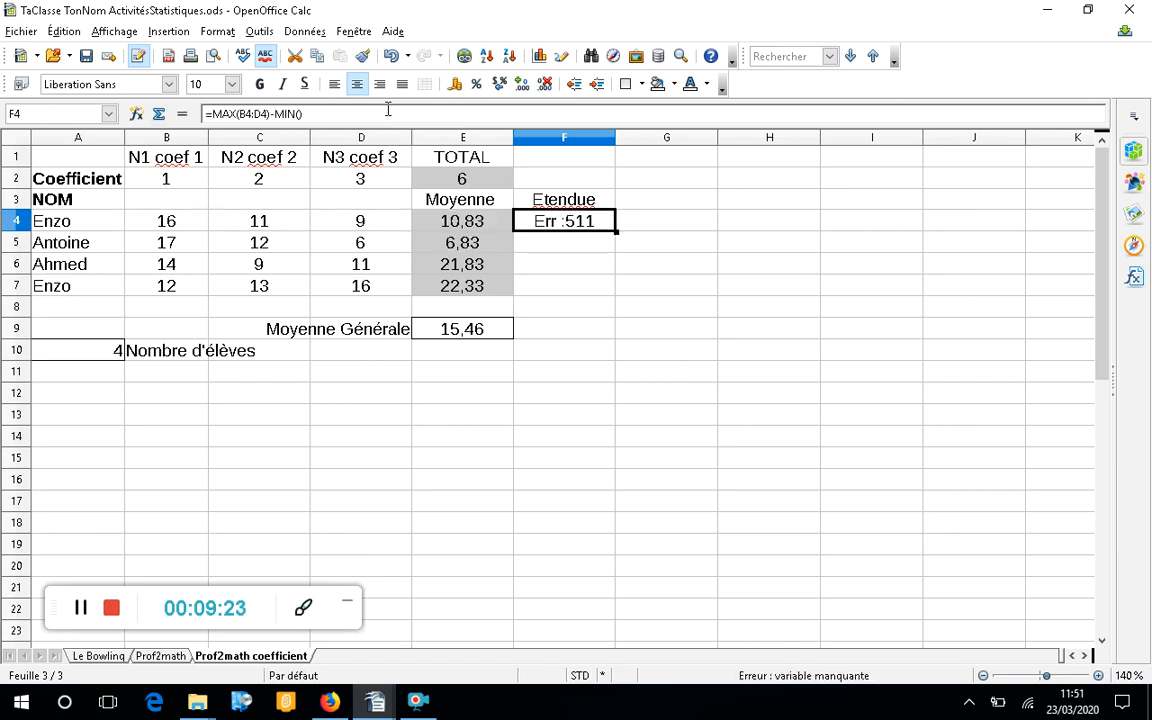
pyautogui.click(293, 113)
pyautogui.press('BackSpace')
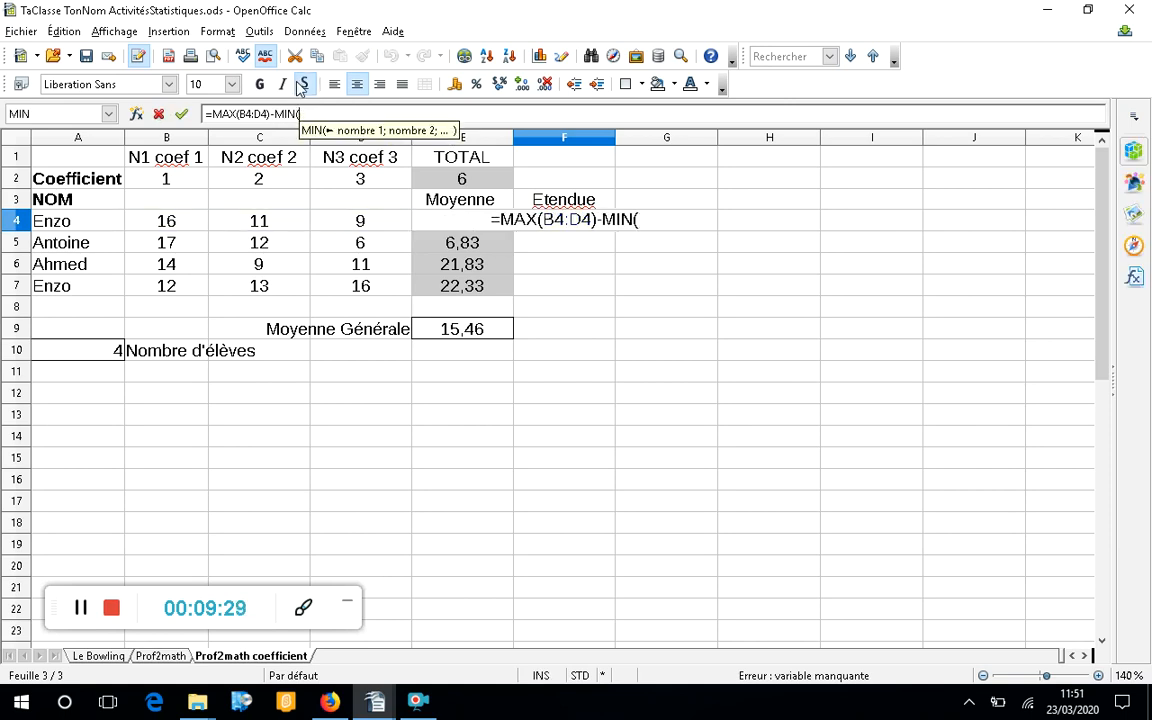
pyautogui.press('BackSpace')
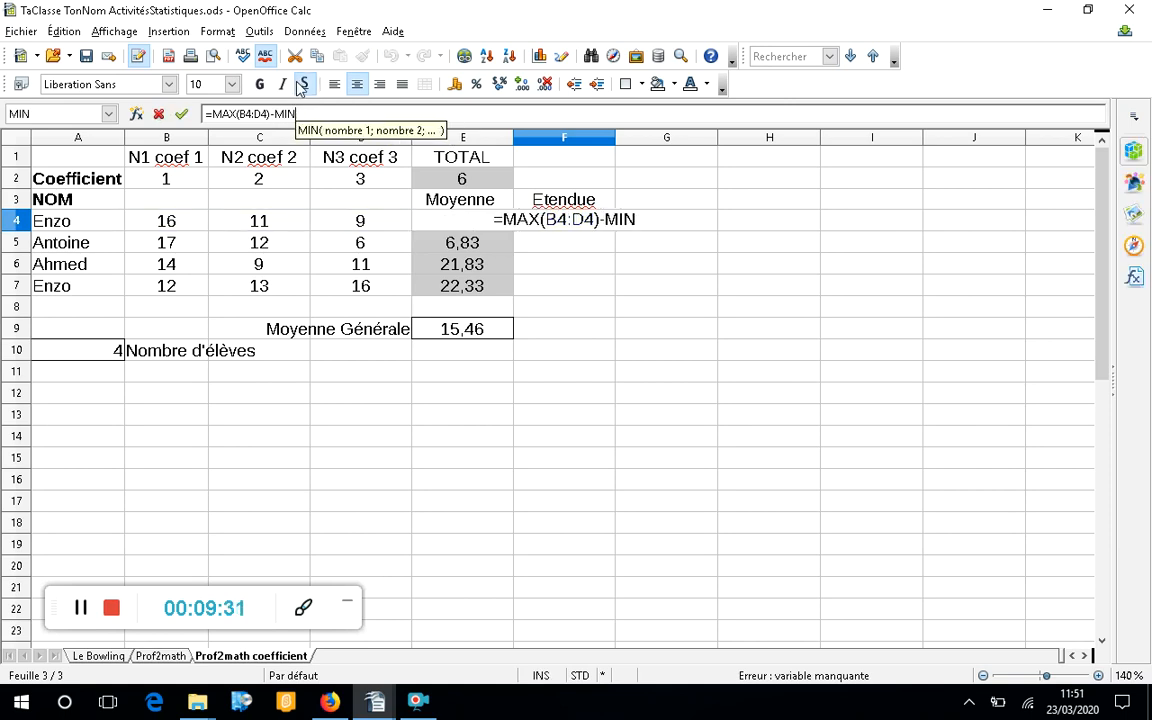
pyautogui.write('(')
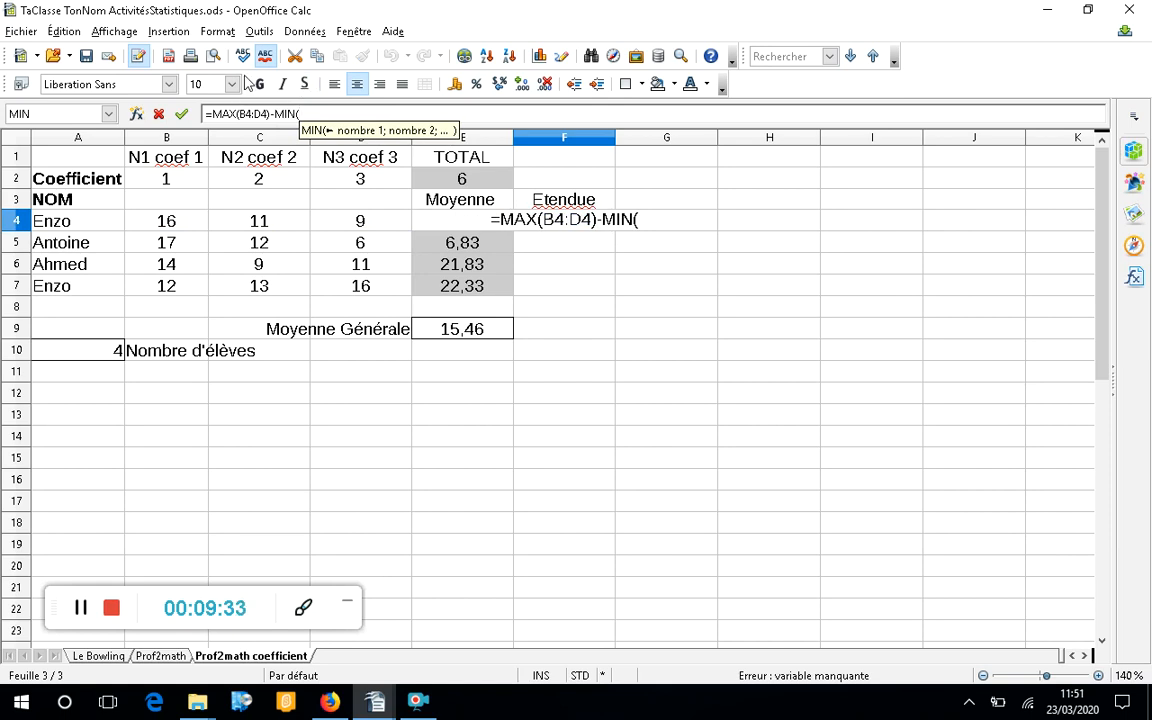
pyautogui.moveTo(135, 220); pyautogui.dragTo(323, 236)
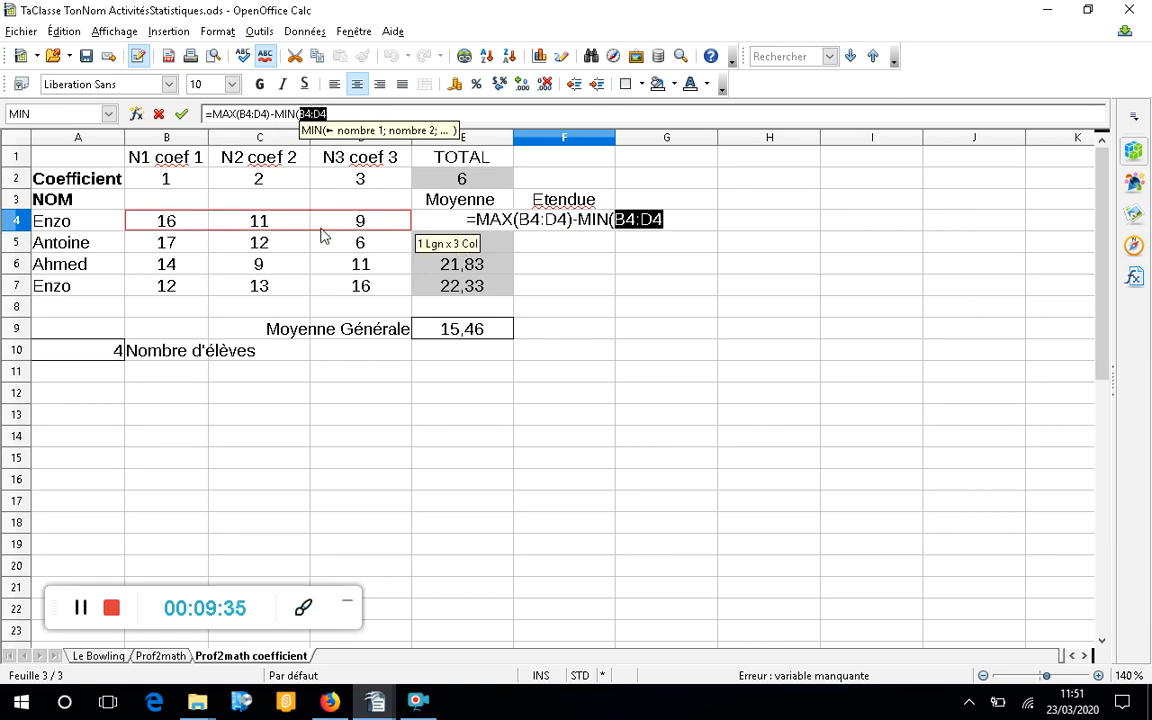
pyautogui.click(355, 116)
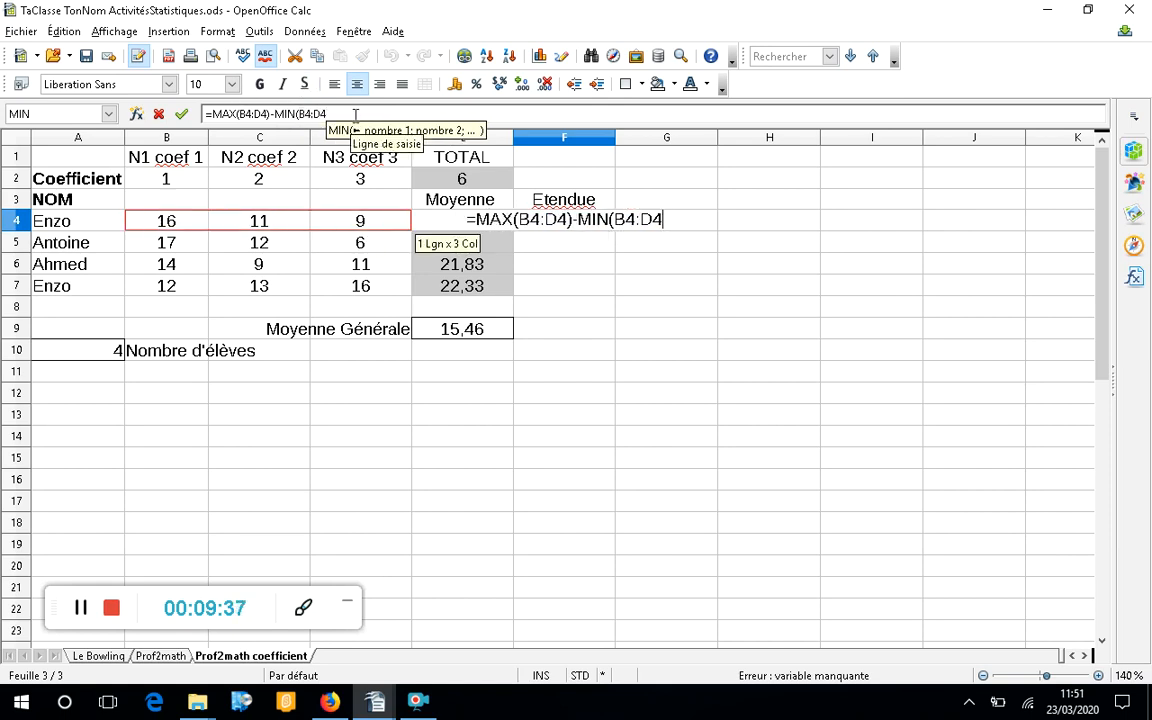
pyautogui.press('Return')
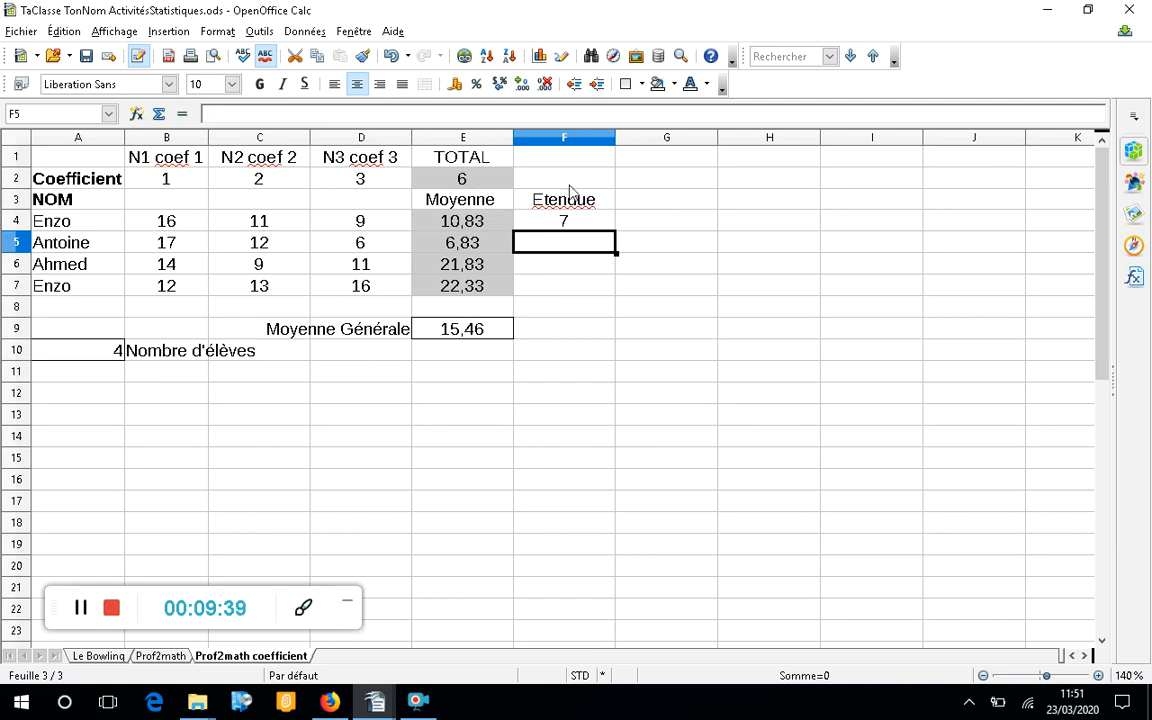
pyautogui.click(570, 223)
pyautogui.doubleClick(616, 232)
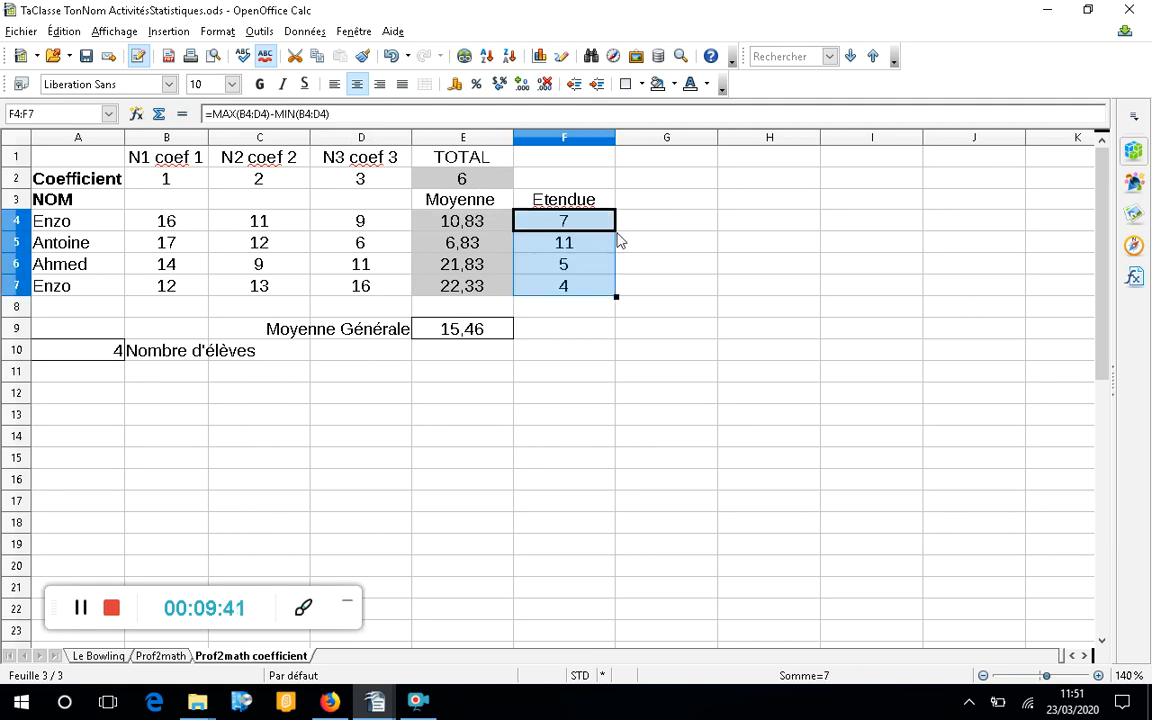